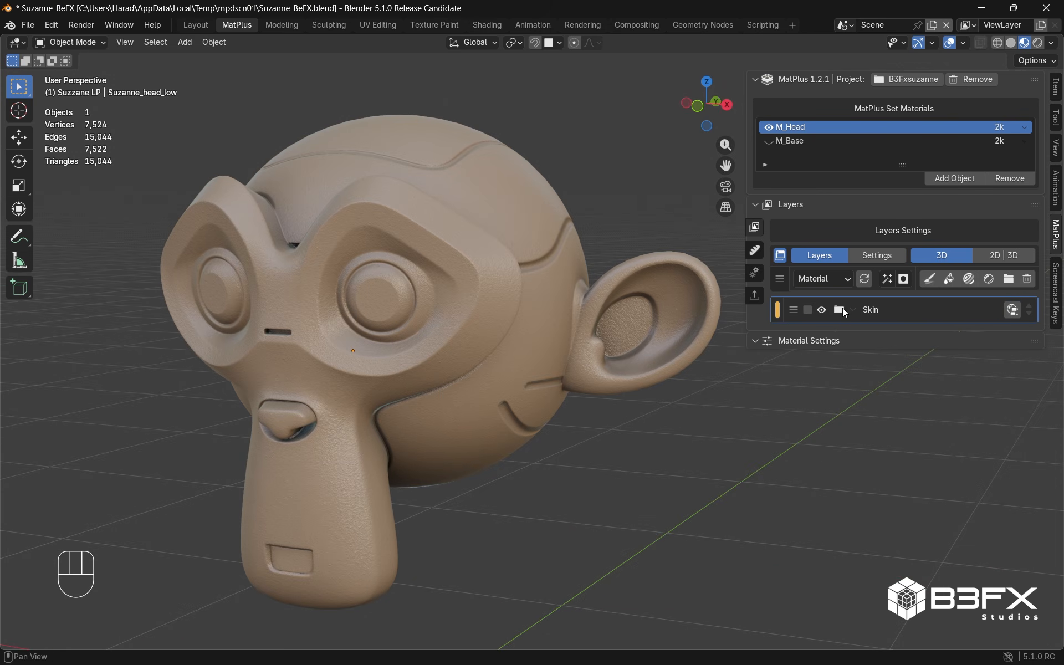
# Inspect the contents of the Skin folder, including the Skin Base layer's settings and the Pores layer's mask, and collapse the folder
pyautogui.click(841, 310)
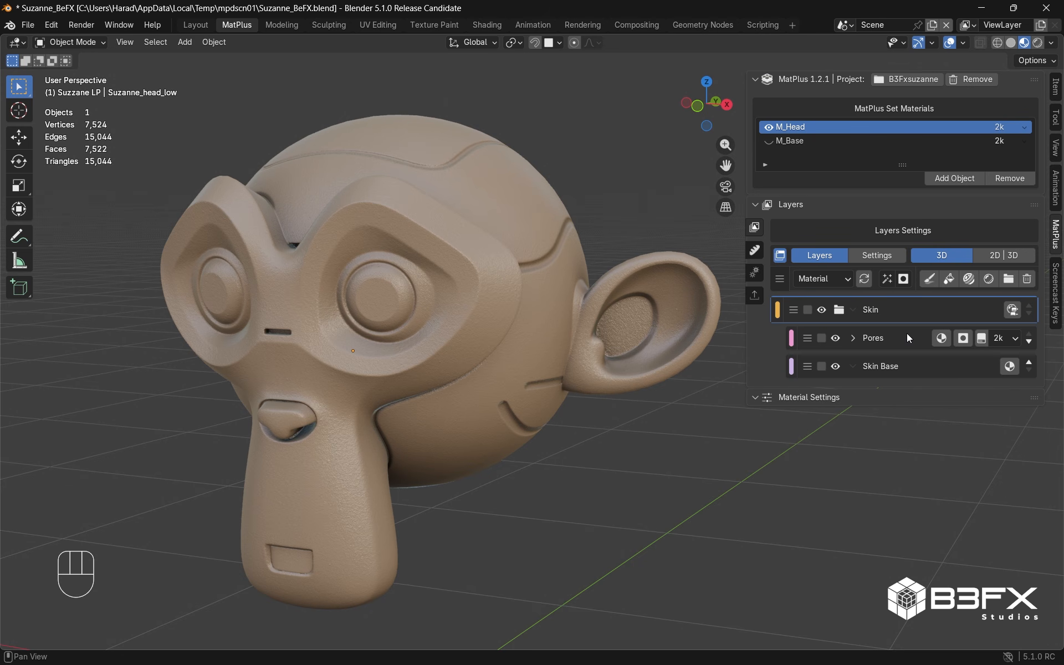
pyautogui.click(886, 367)
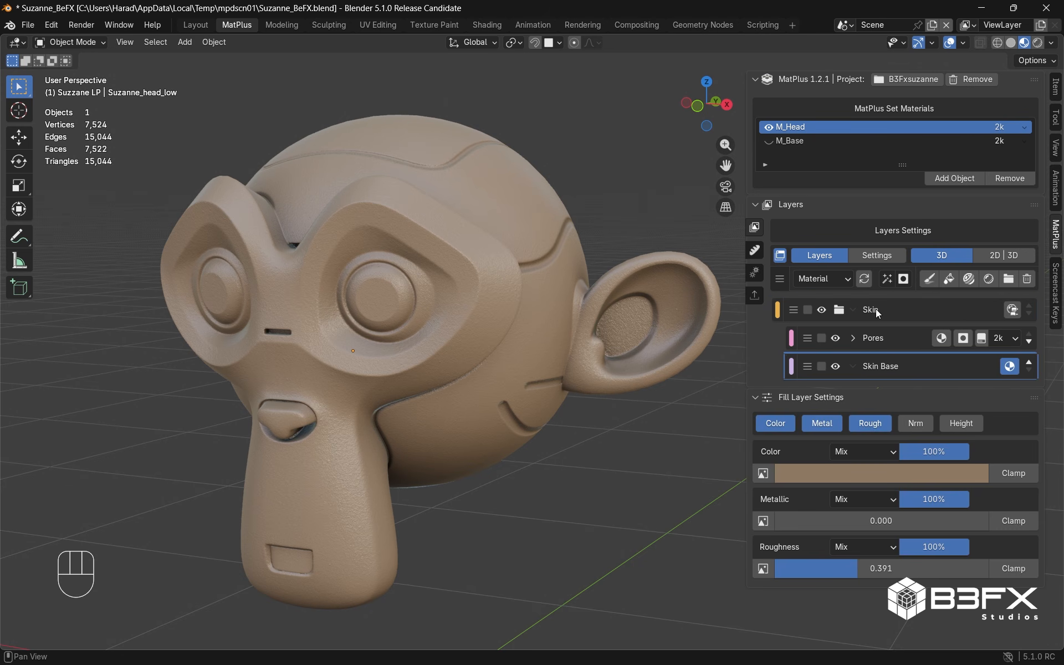
pyautogui.click(876, 339)
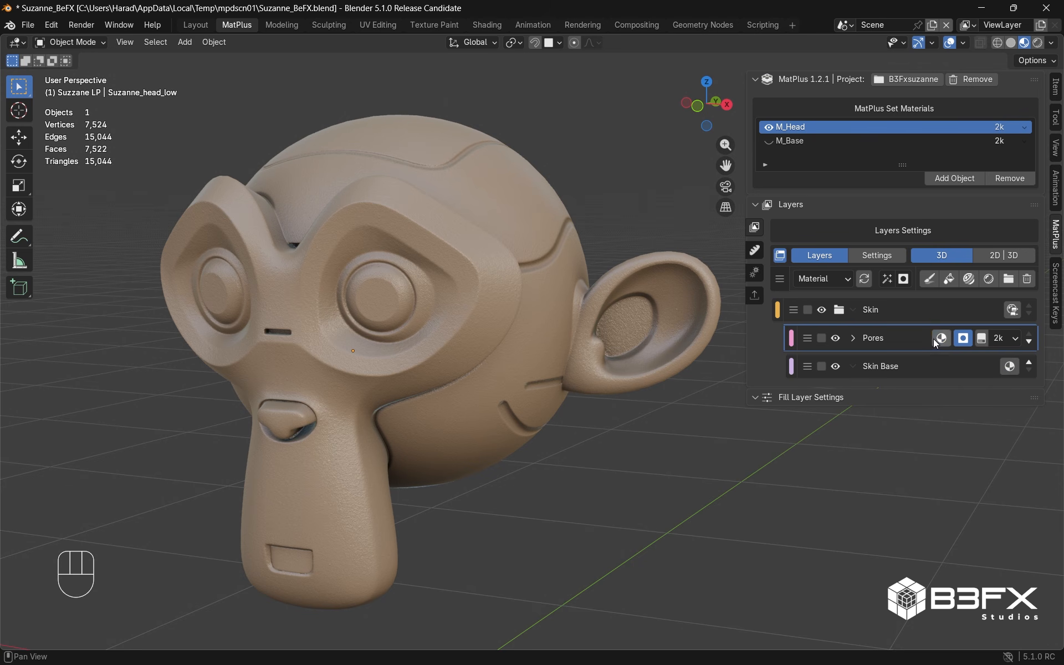
pyautogui.click(853, 338)
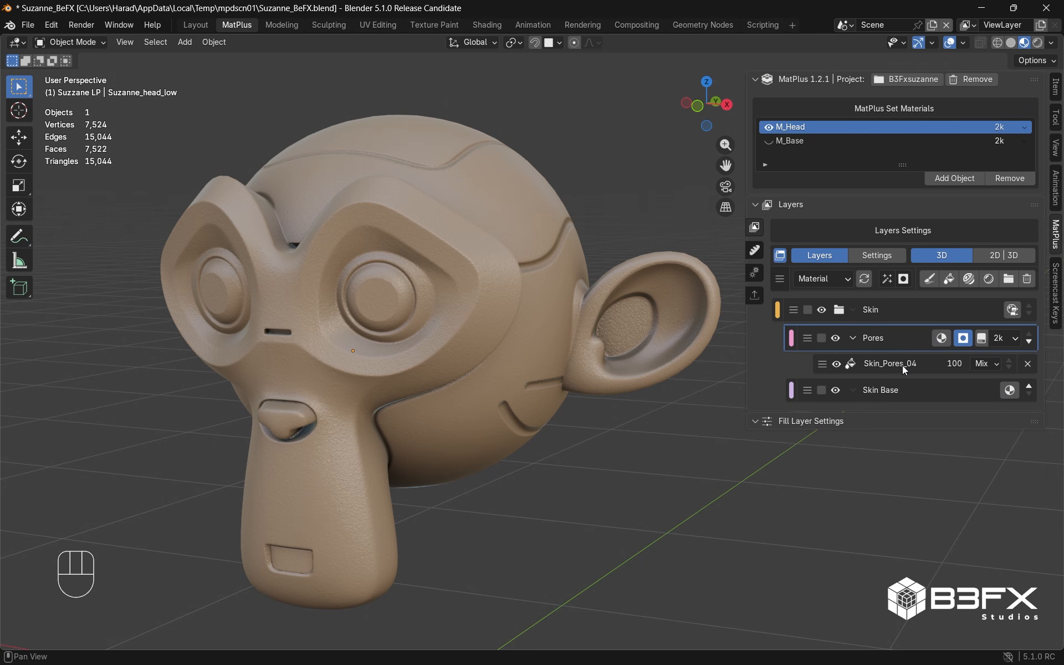
pyautogui.click(837, 312)
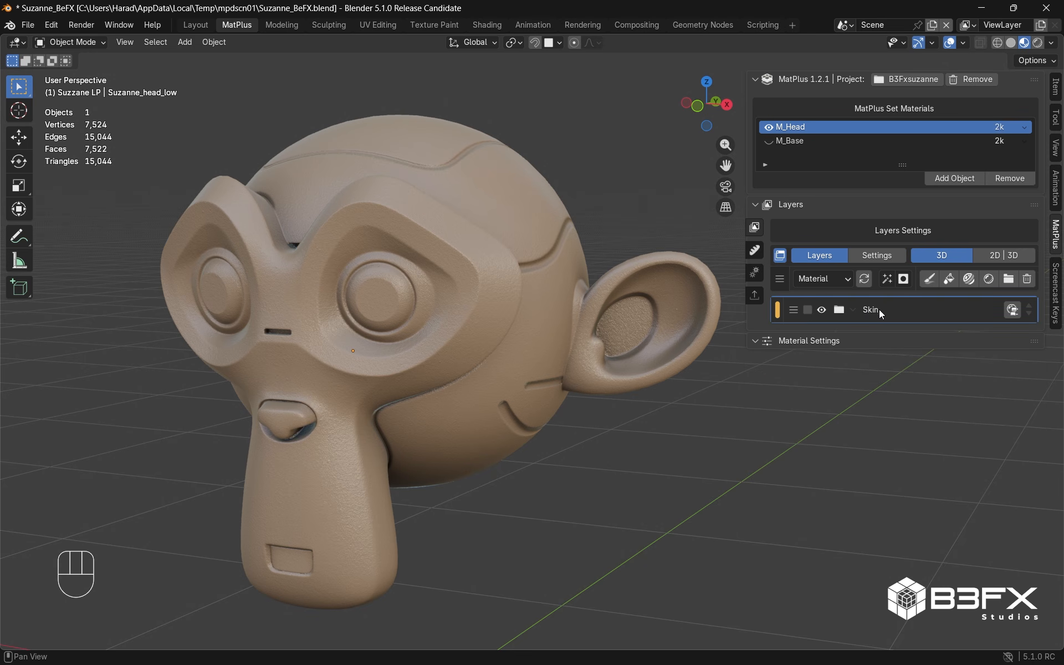
# Add a fill layer above the Skin folder, colour it reddish-brown, and give it a black mask
pyautogui.click(950, 281)
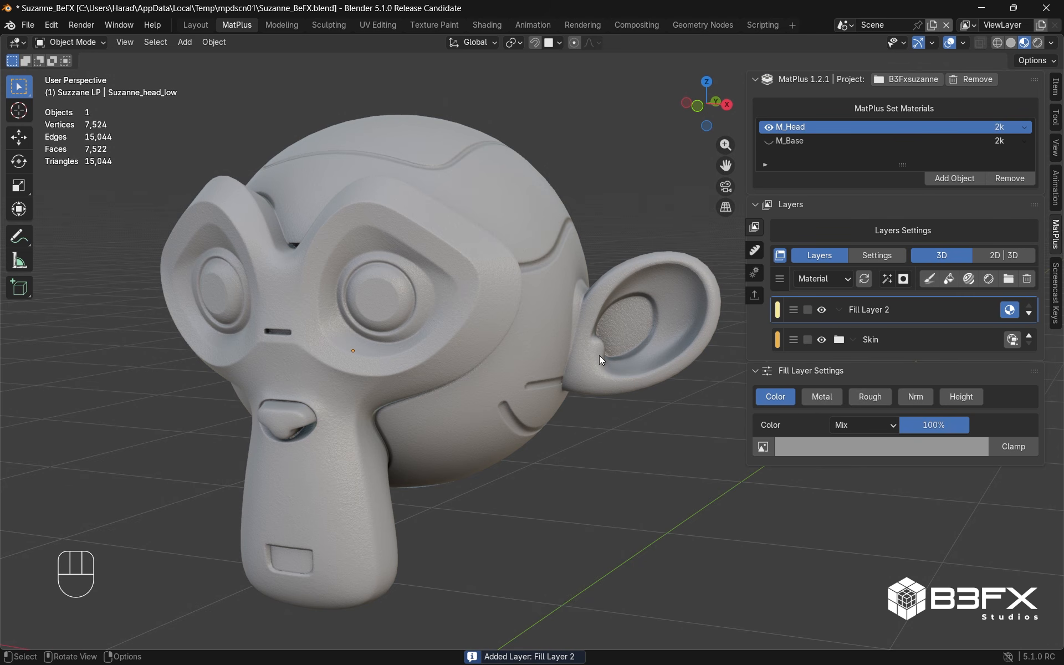
pyautogui.click(816, 447)
pyautogui.moveTo(915, 264); pyautogui.dragTo(909, 283)
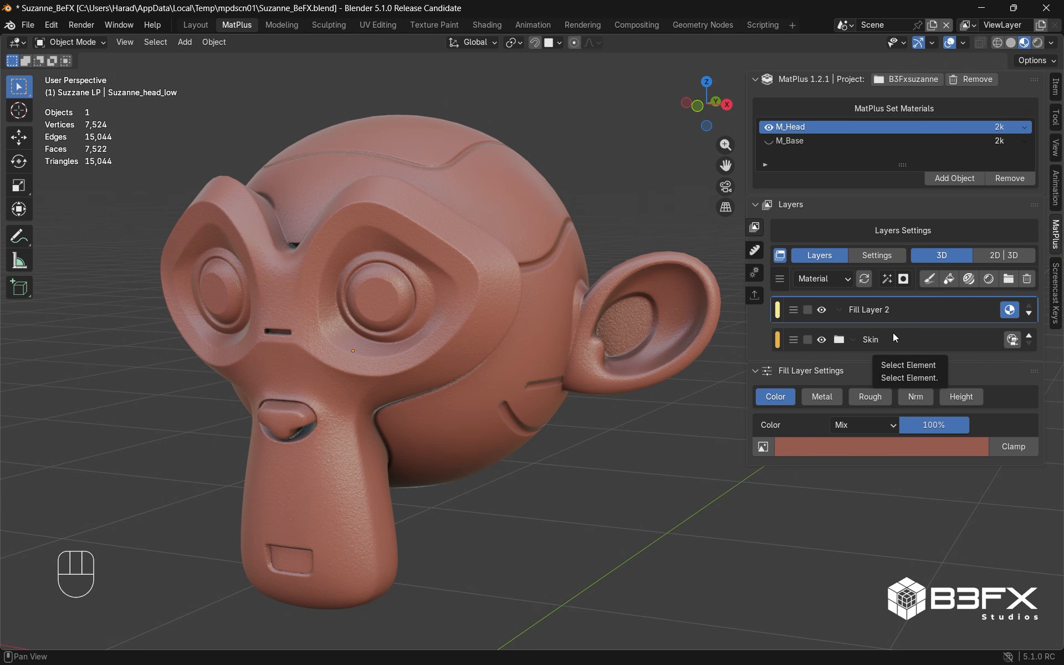
pyautogui.click(903, 279)
pyautogui.click(923, 314)
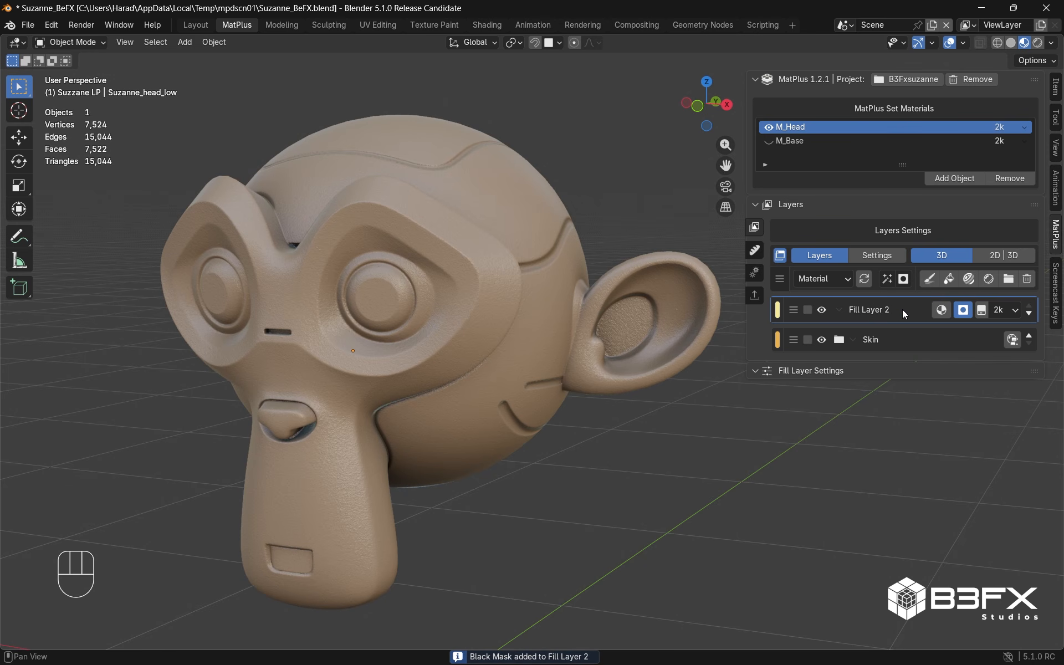
# Add an intelligent mask effect to Fill Layer 2's mask and assign the Thickness mask from the library
pyautogui.click(887, 282)
pyautogui.click(885, 281)
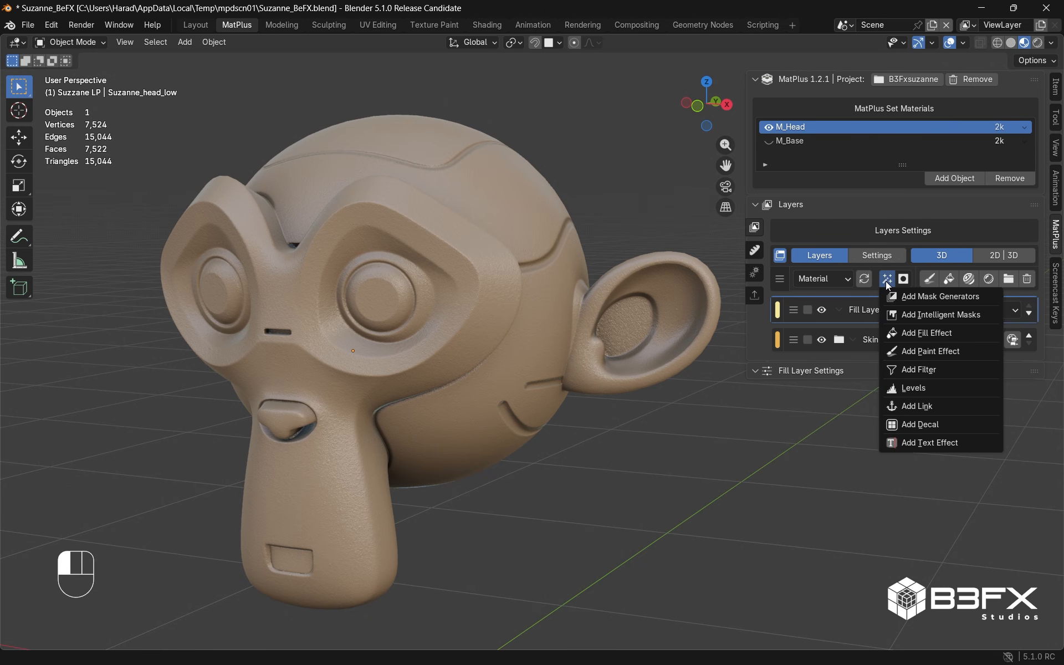
pyautogui.click(916, 315)
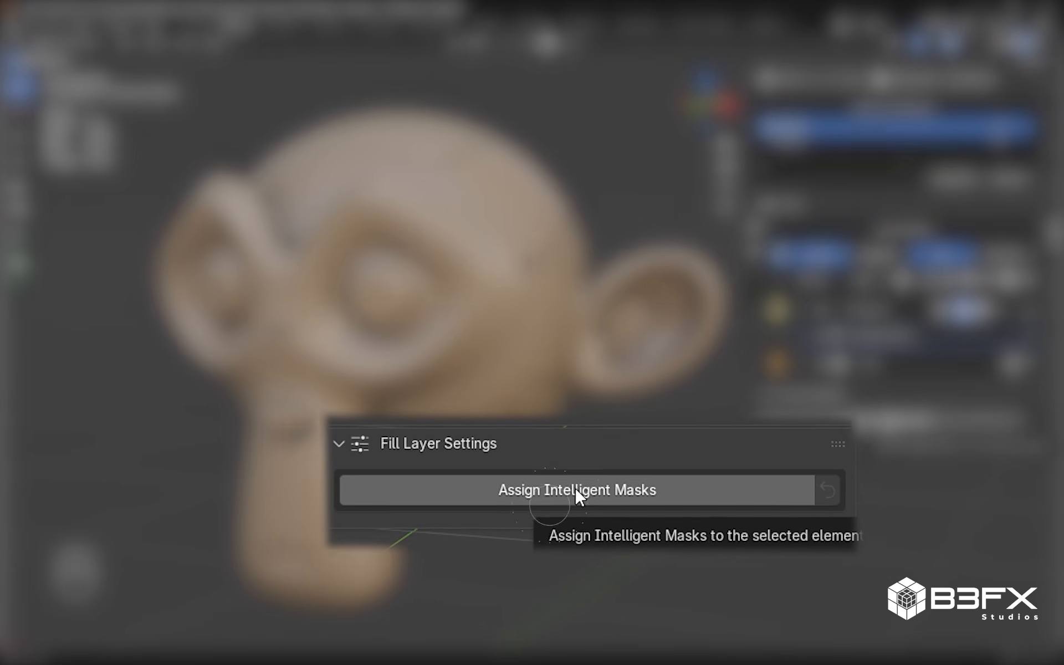
pyautogui.click(884, 625)
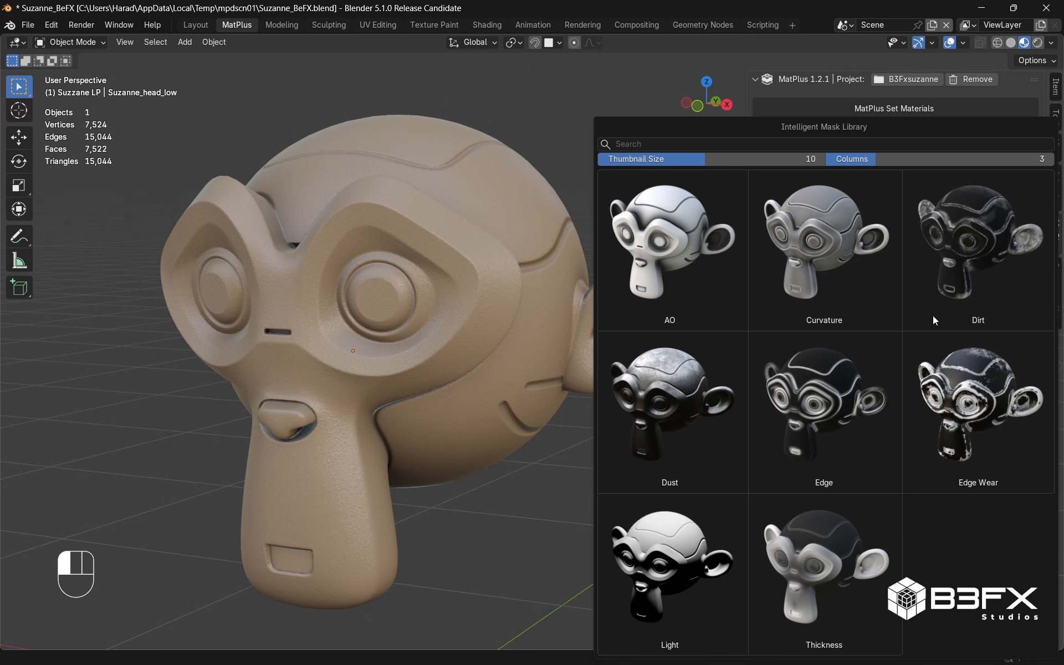
pyautogui.click(812, 570)
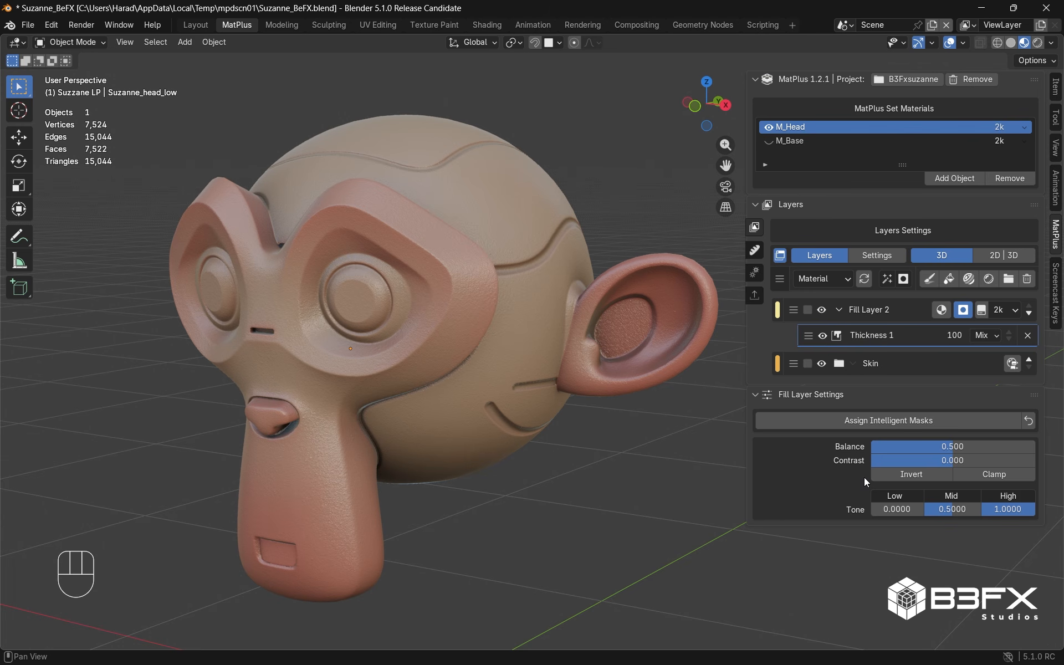
# Set the Thickness mask's Balance to 0.359, Contrast to -0.658 and Tone Mid to 0.3252, trying its inversion
pyautogui.moveTo(887, 447); pyautogui.dragTo(855, 448)
pyautogui.moveTo(921, 447); pyautogui.dragTo(975, 461)
pyautogui.click(929, 472)
pyautogui.click(929, 472)
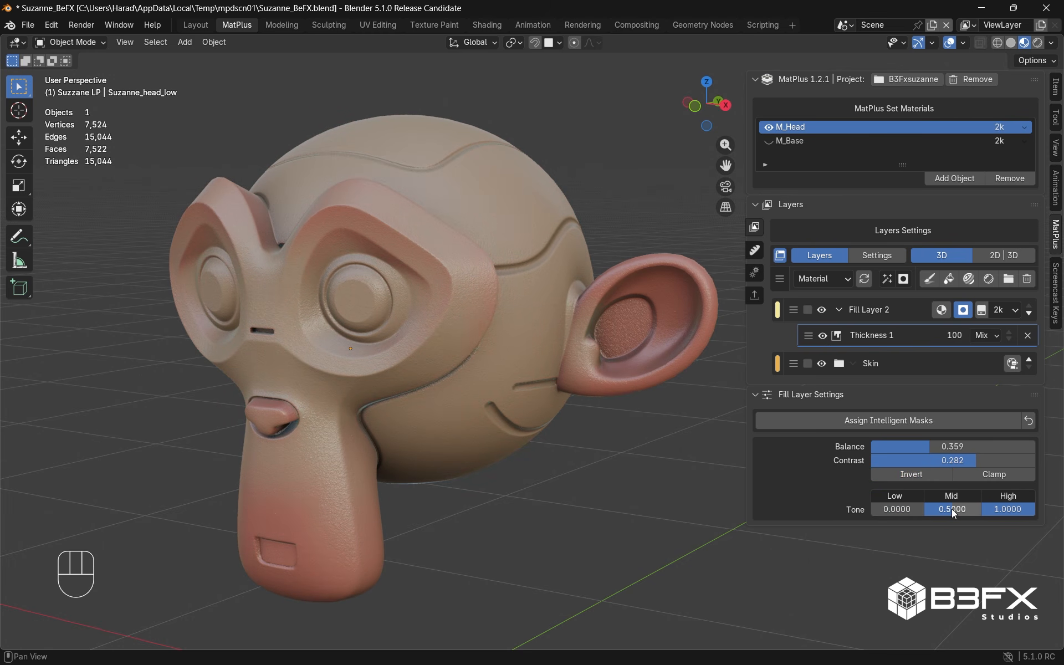
pyautogui.moveTo(952, 509); pyautogui.dragTo(869, 510)
pyautogui.moveTo(1025, 510)
pyautogui.mouseDown()
pyautogui.moveTo(1009, 509)
pyautogui.moveTo(1021, 509)
pyautogui.mouseUp()
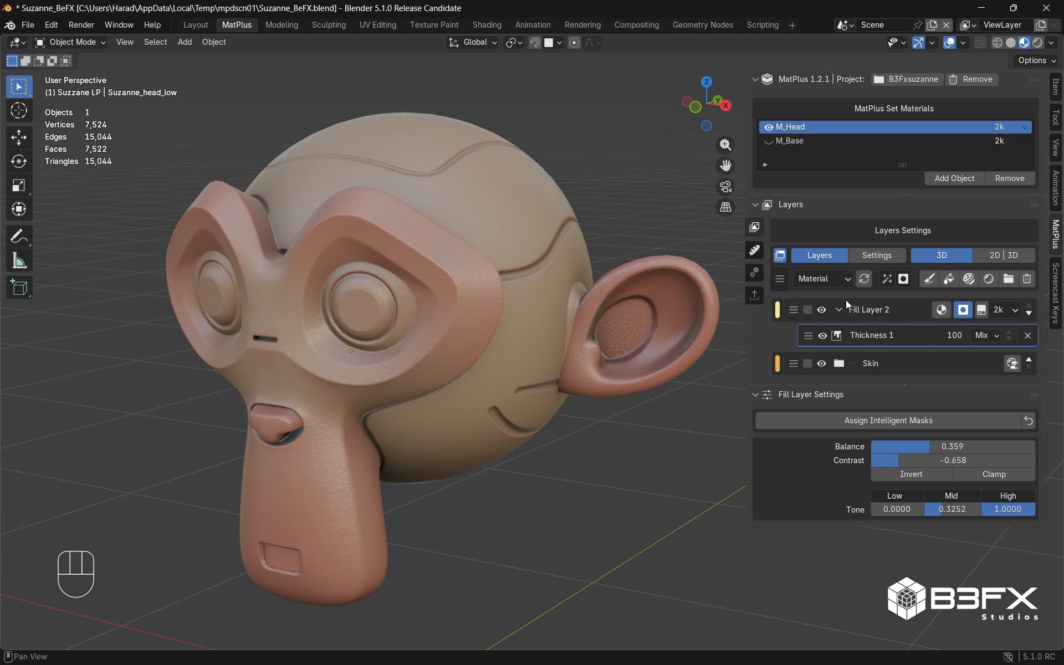
# Preview Fill Layer 2's mask in isolation and examine its black and white areas around the head
pyautogui.keyDown('alt'); pyautogui.click(963, 311); pyautogui.keyUp('alt')
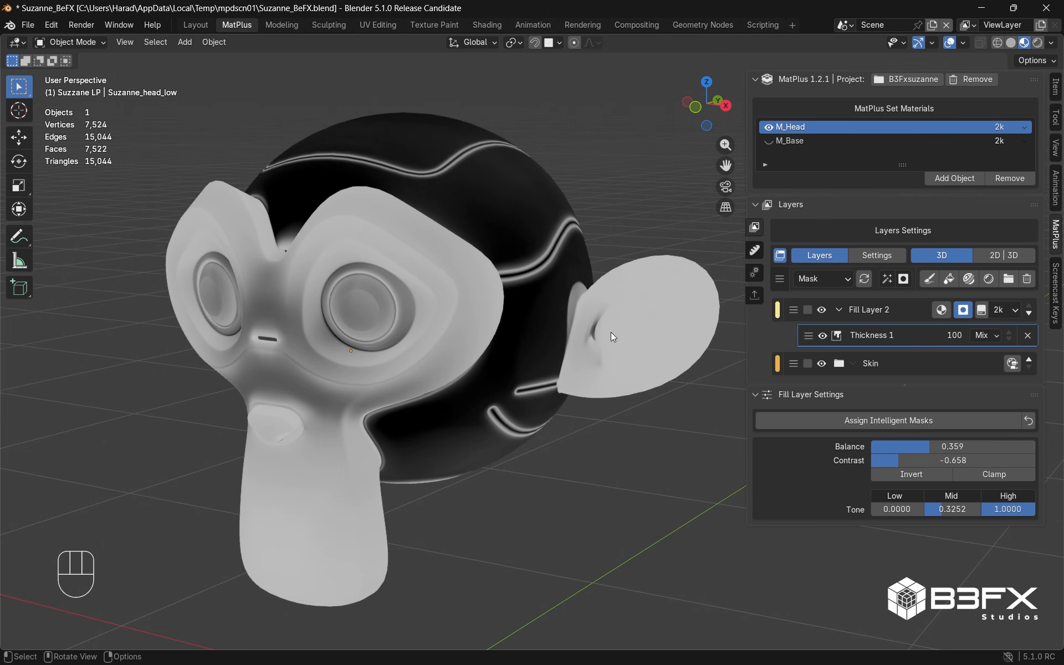
pyautogui.moveTo(580, 359); pyautogui.dragTo(537, 373, button='middle')
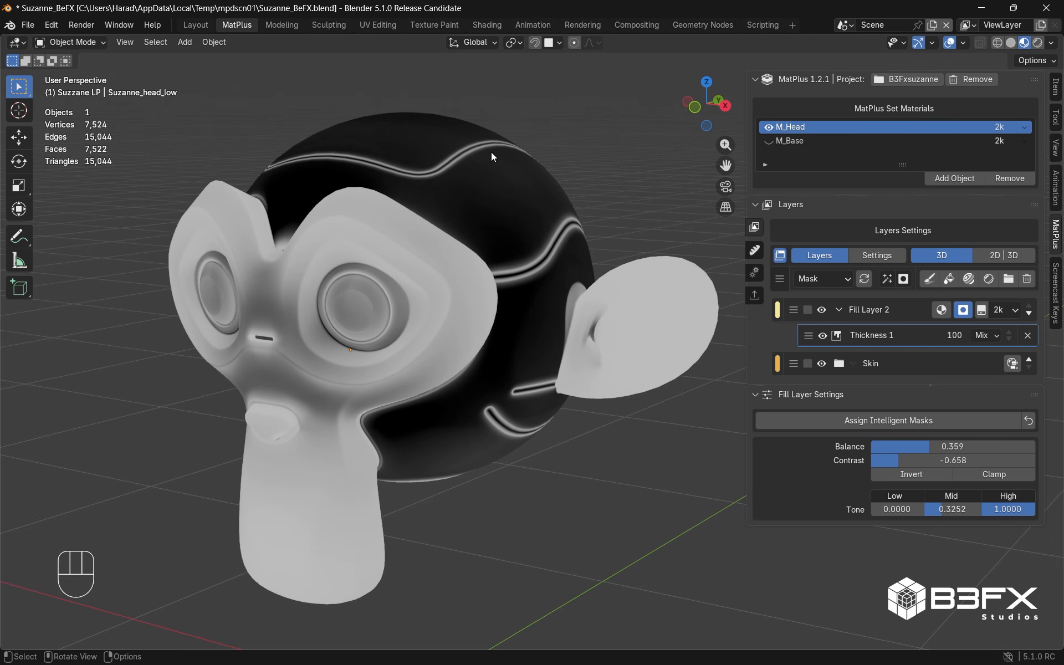
pyautogui.moveTo(535, 365); pyautogui.dragTo(629, 305, button='middle')
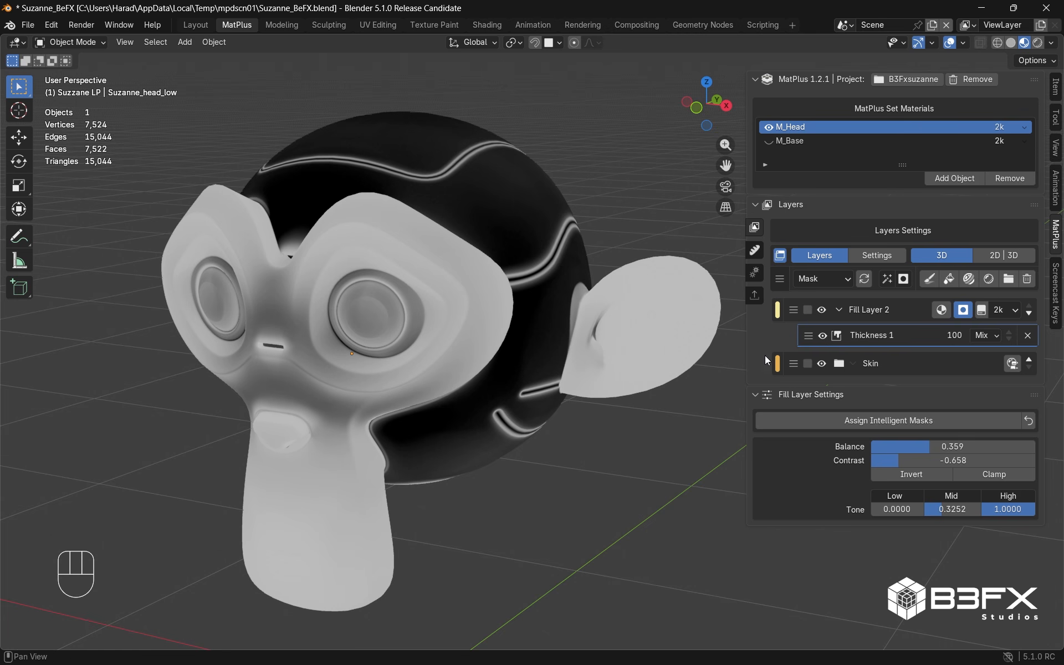
pyautogui.moveTo(589, 297); pyautogui.dragTo(565, 200, button='middle')
pyautogui.moveTo(543, 324); pyautogui.dragTo(745, 258, button='middle')
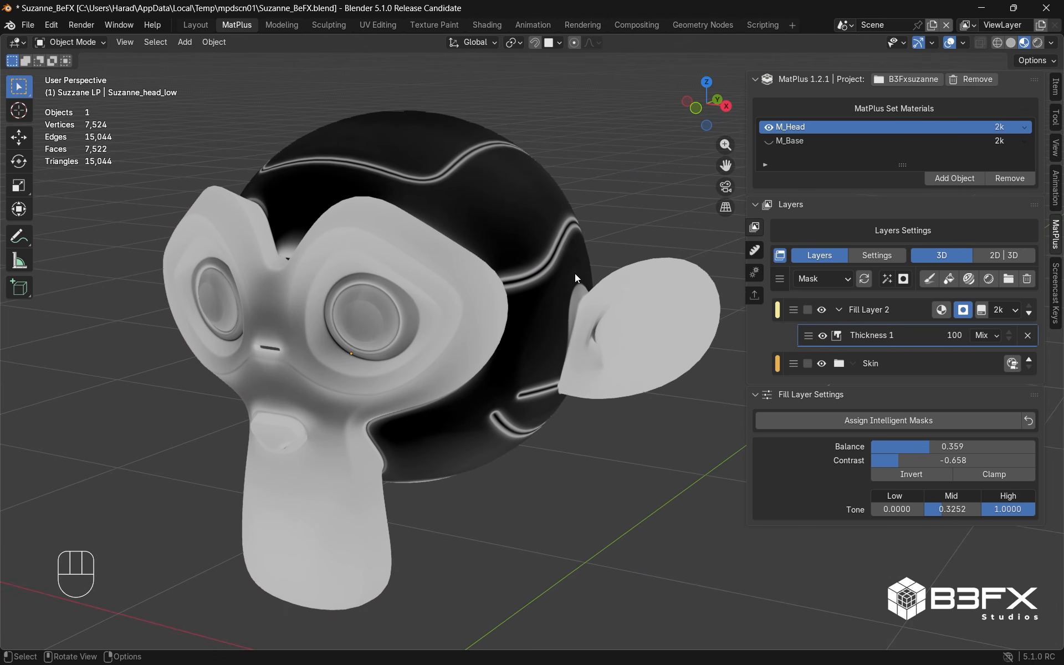
pyautogui.moveTo(345, 315)
pyautogui.mouseDown(button='middle')
pyautogui.moveTo(356, 332)
pyautogui.moveTo(340, 324)
pyautogui.mouseUp(button='middle')
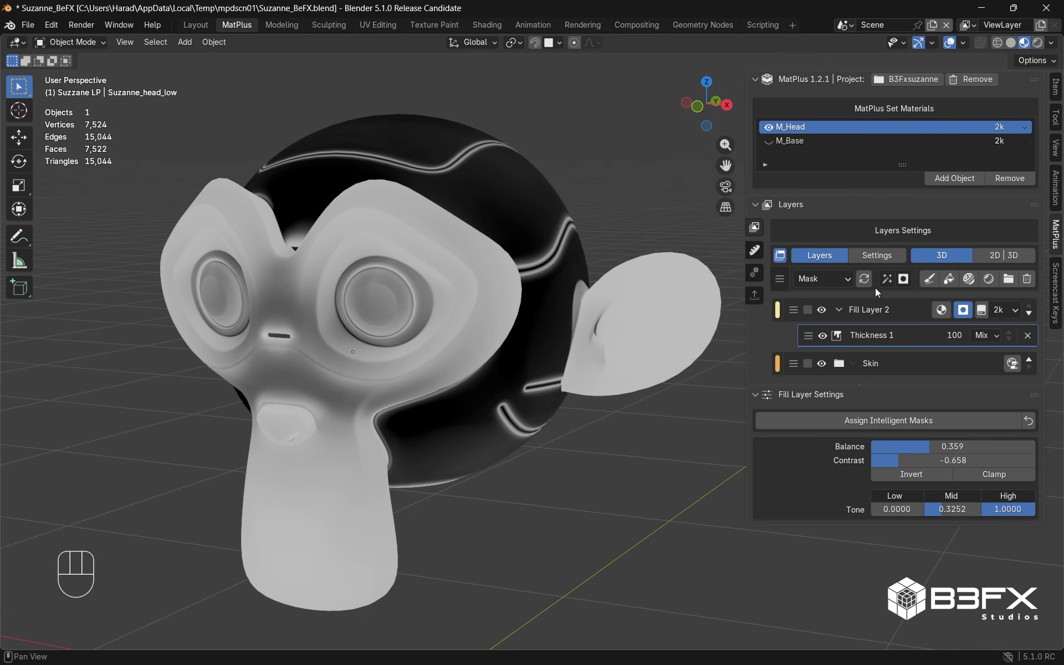
# Return to the full material preview and examine how the masked colour covers the face and ears
pyautogui.keyDown('alt'); pyautogui.click(941, 311); pyautogui.keyUp('alt')
pyautogui.keyDown('alt'); pyautogui.moveTo(548, 310); pyautogui.dragTo(524, 310); pyautogui.keyUp('alt')
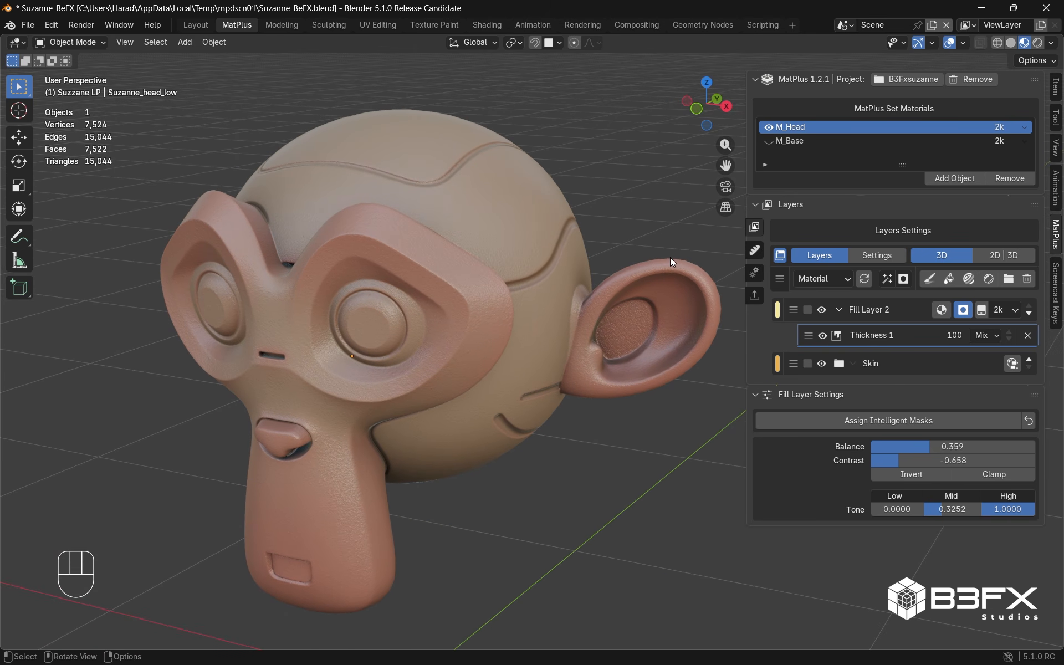
pyautogui.moveTo(490, 306); pyautogui.dragTo(493, 262, button='middle')
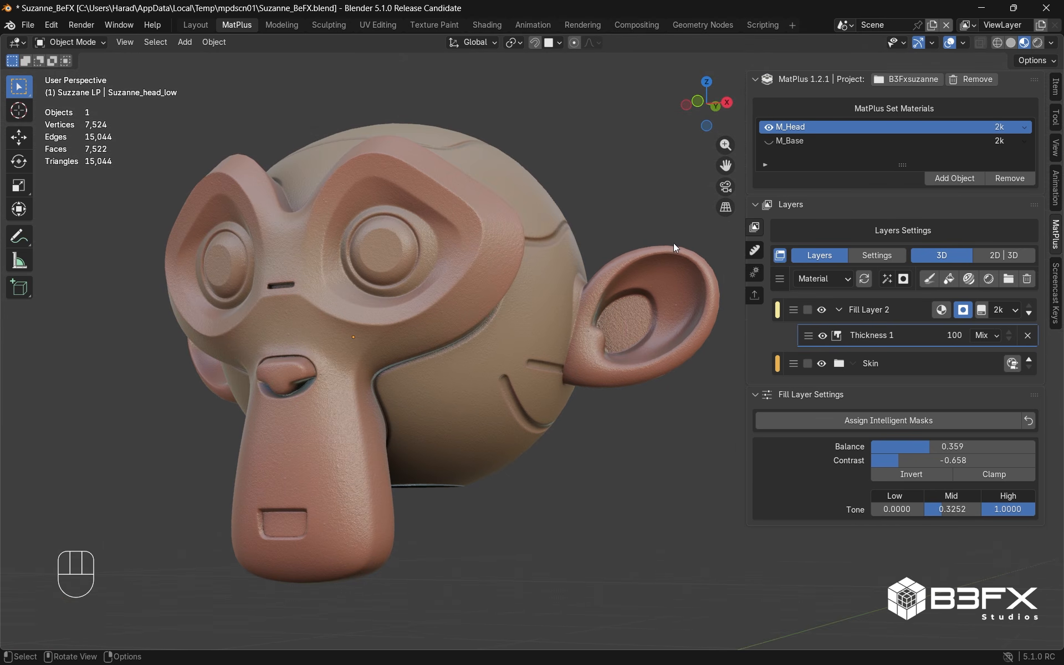
pyautogui.moveTo(617, 242); pyautogui.dragTo(534, 334, button='middle')
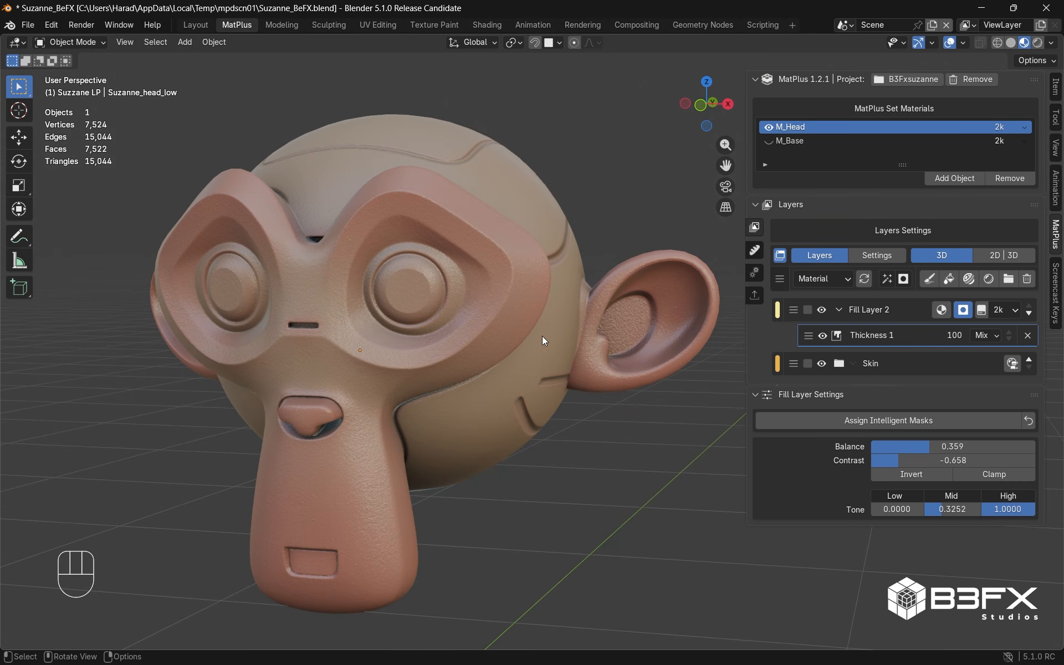
pyautogui.scroll(-1, 554, 318)
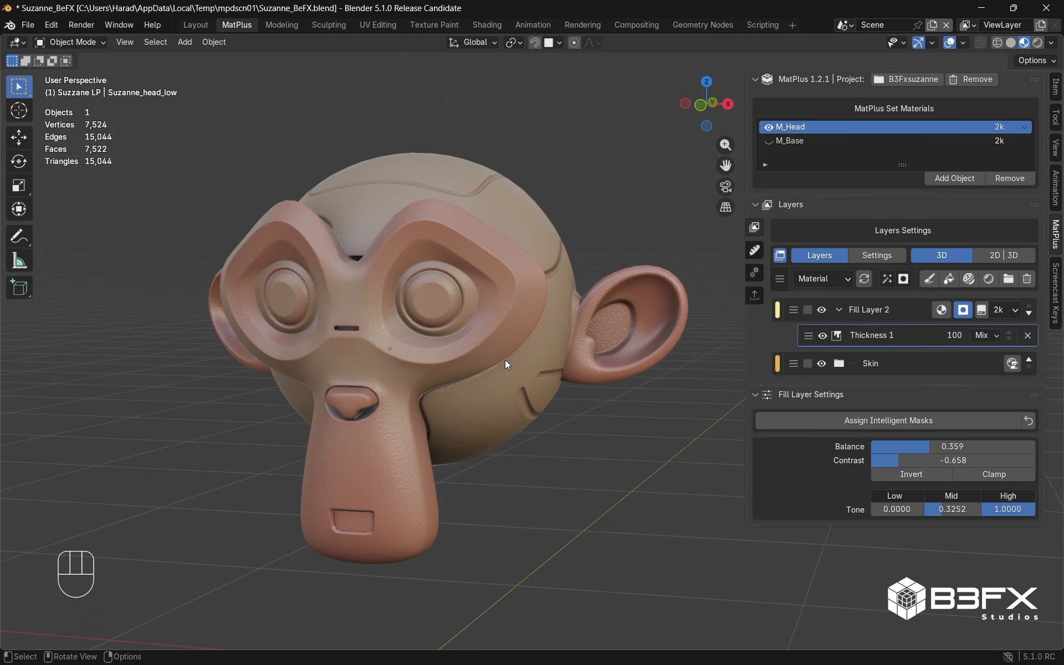
pyautogui.moveTo(505, 363); pyautogui.dragTo(488, 364, button='middle')
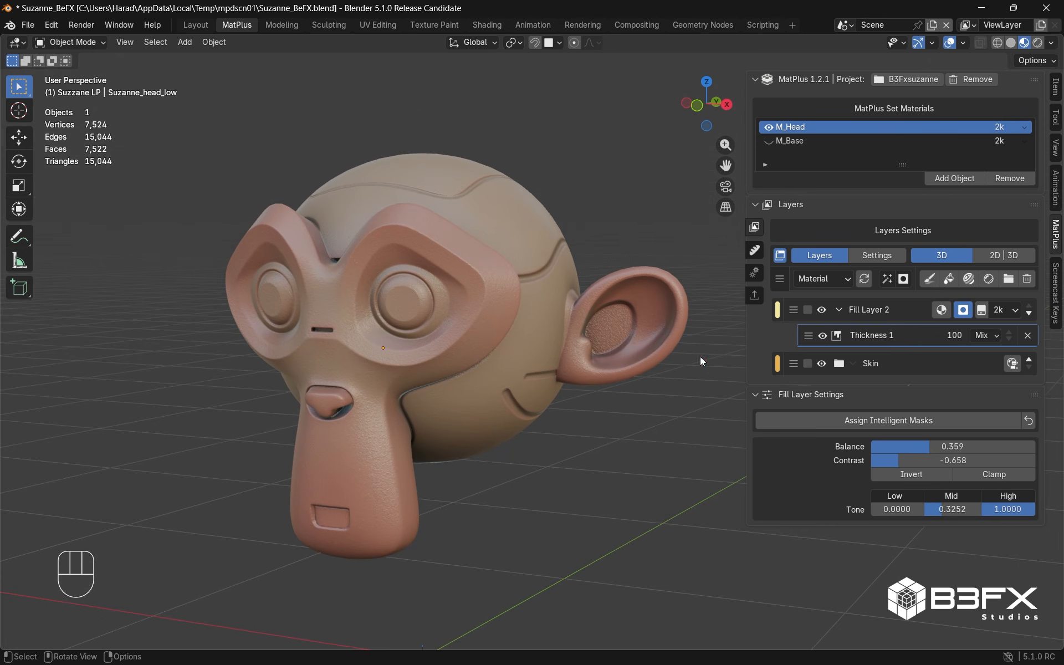
# Set the Thickness mask's Balance to 0.523 and Contrast to -0.302, and temporarily invert it to compare the effect
pyautogui.moveTo(926, 445); pyautogui.dragTo(953, 445)
pyautogui.moveTo(895, 463); pyautogui.dragTo(898, 463)
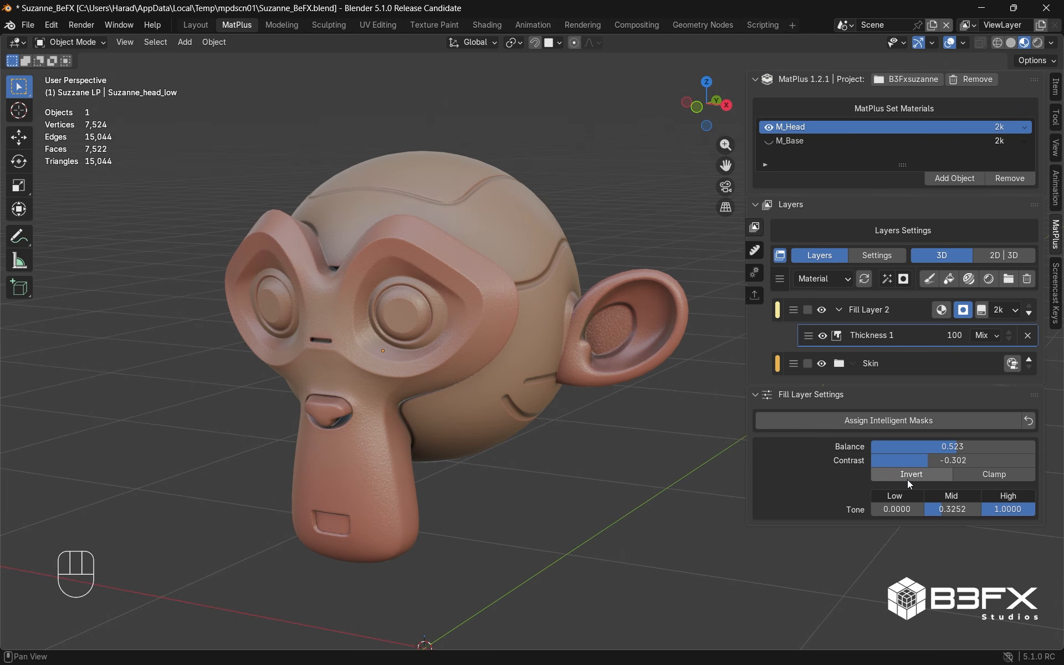
pyautogui.click(907, 476)
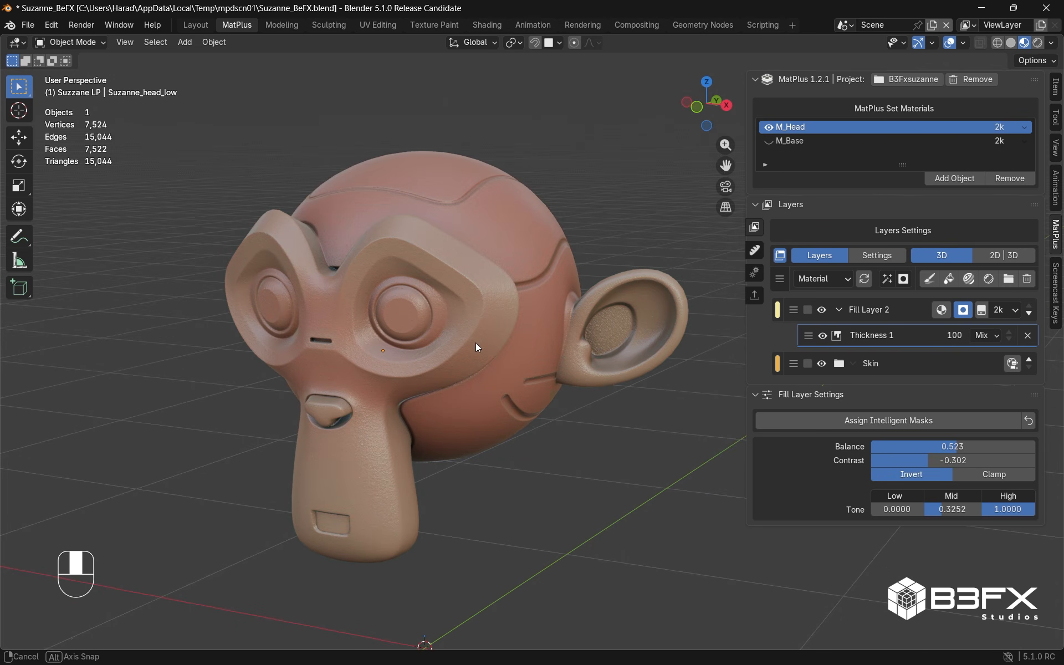
pyautogui.moveTo(474, 341); pyautogui.dragTo(519, 303, button='middle')
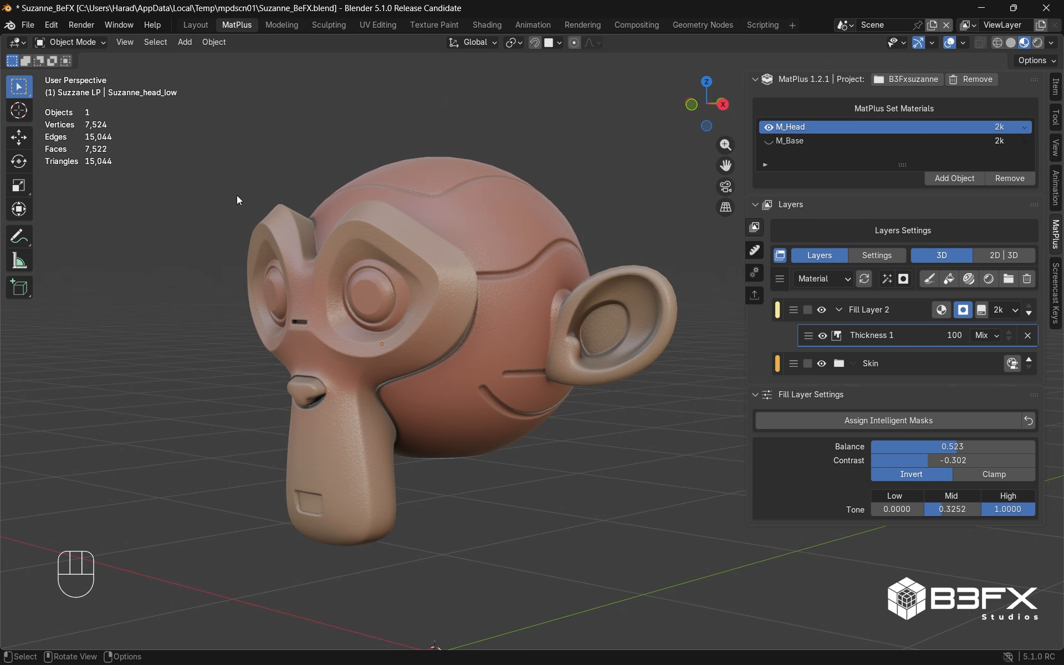
pyautogui.moveTo(488, 241); pyautogui.dragTo(389, 312, button='middle')
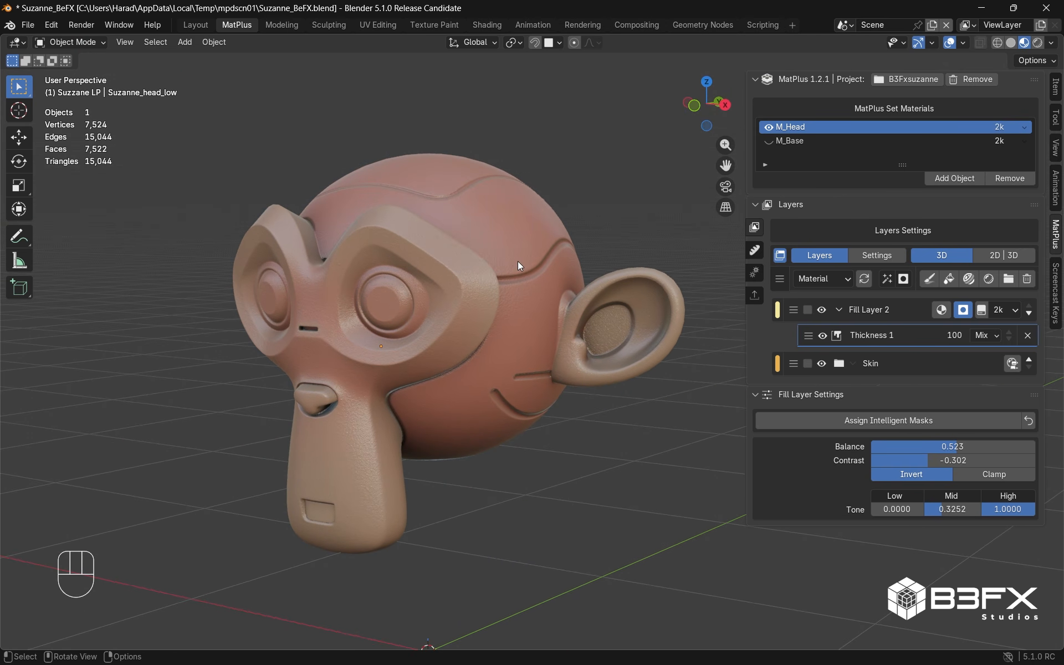
pyautogui.click(886, 476)
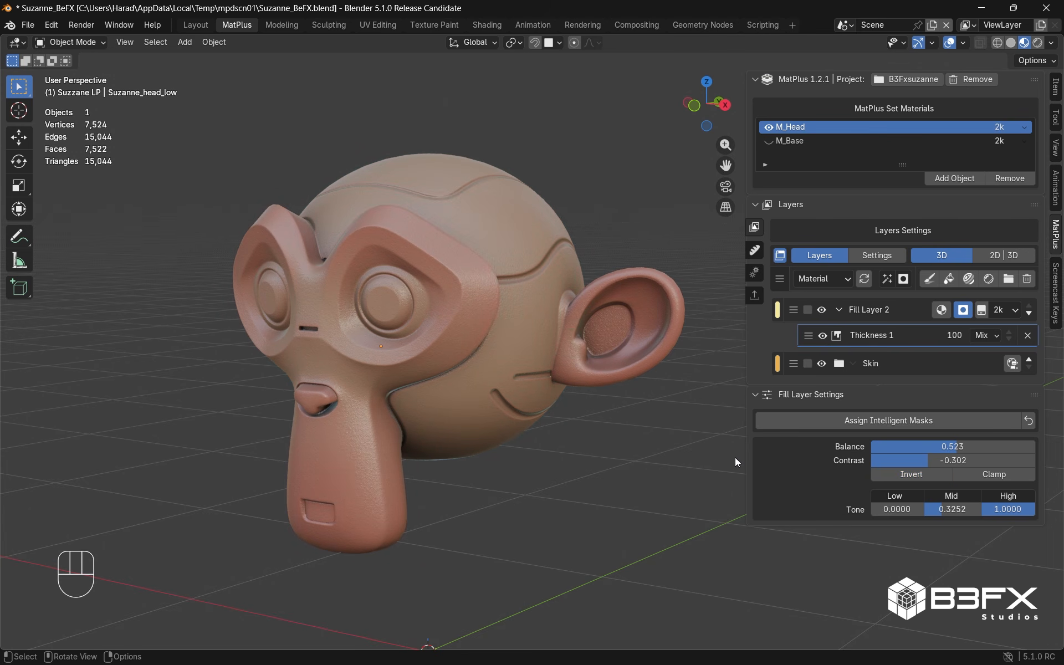
# Replace the Thickness mask with the Light intelligent mask and preview the mask in isolation around the head
pyautogui.click(805, 422)
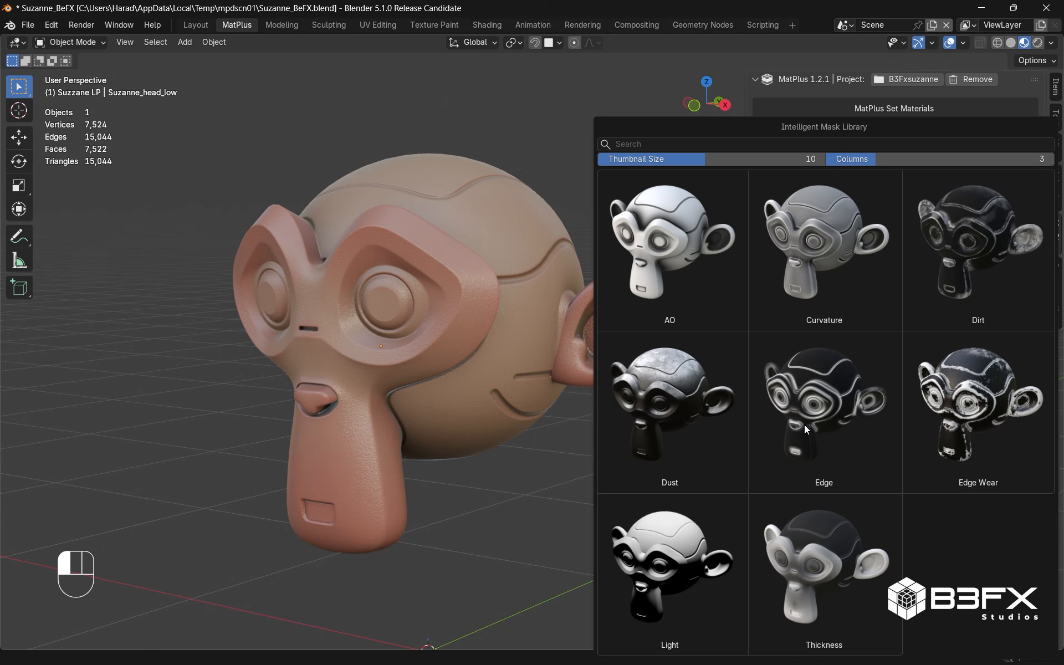
pyautogui.click(665, 577)
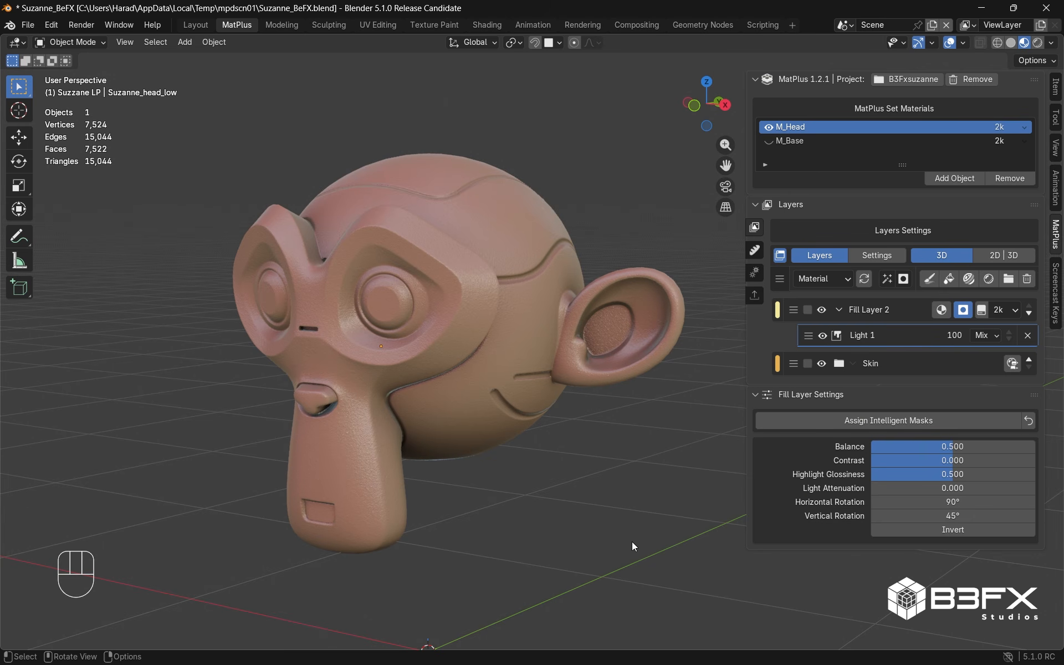
pyautogui.keyDown('alt'); pyautogui.click(963, 314); pyautogui.keyUp('alt')
pyautogui.moveTo(486, 306); pyautogui.dragTo(391, 311, button='middle')
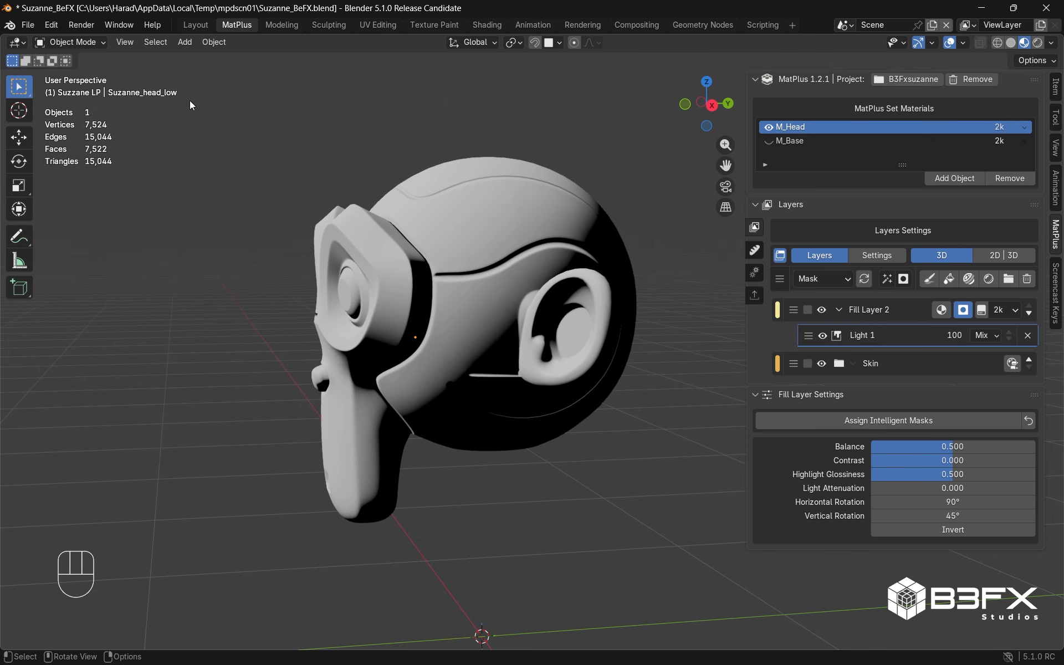
pyautogui.moveTo(395, 275); pyautogui.dragTo(427, 309, button='middle')
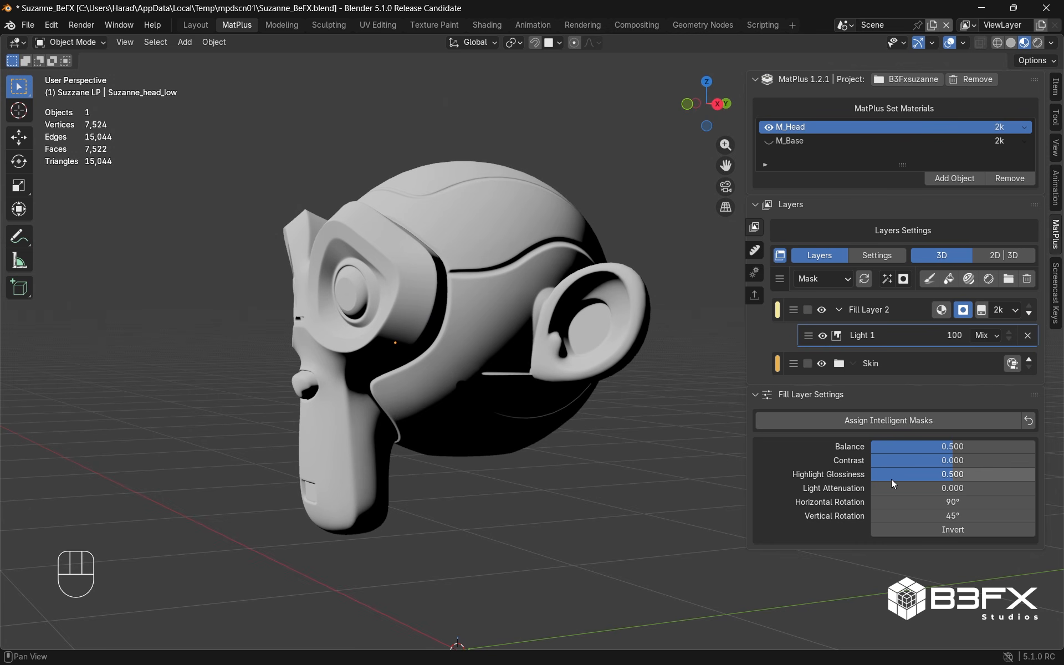
# Set the Light mask's Balance to 0.399 and Horizontal Rotation to 91.7°, and check the head from the front
pyautogui.moveTo(948, 446)
pyautogui.mouseDown()
pyautogui.moveTo(910, 446)
pyautogui.moveTo(948, 446)
pyautogui.moveTo(936, 447)
pyautogui.mouseUp()
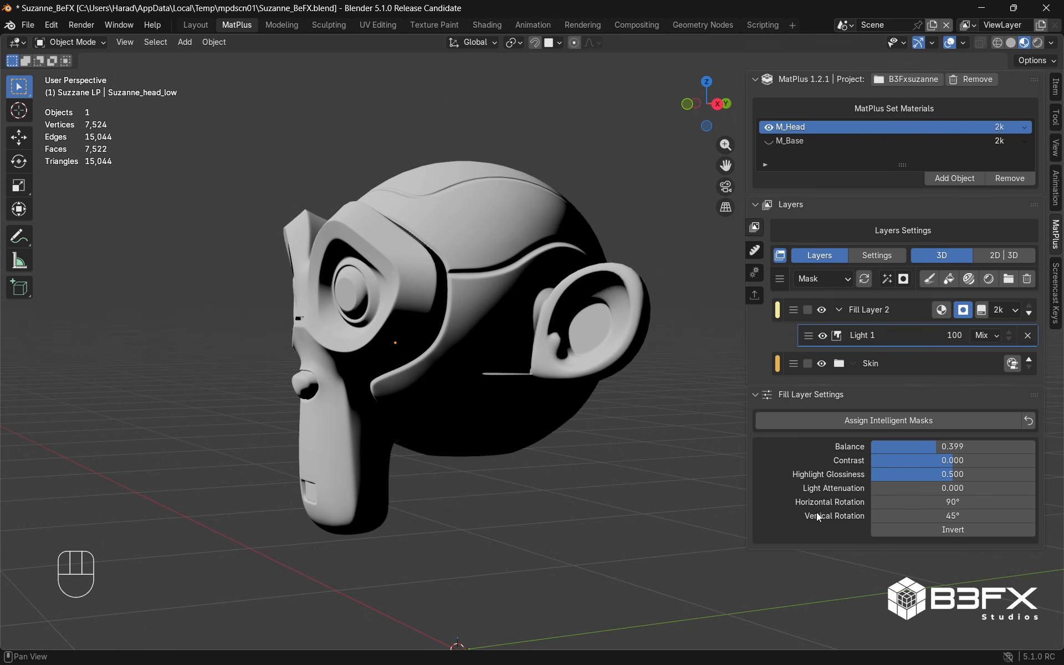
pyautogui.moveTo(937, 502)
pyautogui.mouseDown()
pyautogui.moveTo(917, 502)
pyautogui.moveTo(956, 501)
pyautogui.mouseUp()
pyautogui.moveTo(340, 390); pyautogui.dragTo(454, 391, button='middle')
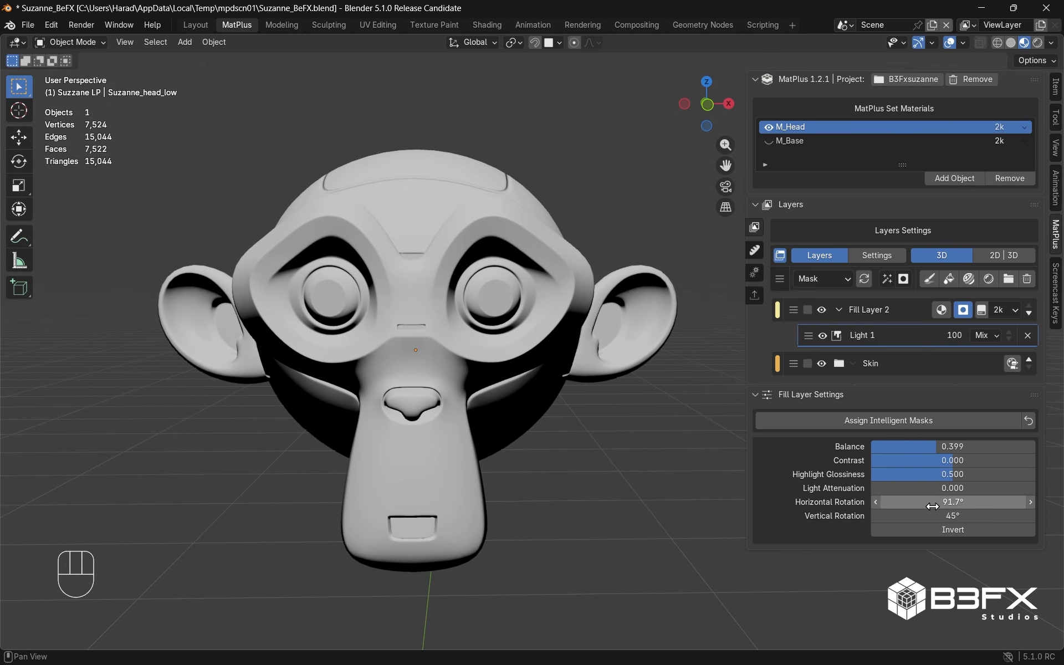
# Set the Light mask's Horizontal Rotation to 84.1° and Vertical Rotation to 41.6°, checking the head from the side
pyautogui.moveTo(933, 501)
pyautogui.mouseDown()
pyautogui.moveTo(1020, 502)
pyautogui.moveTo(956, 520)
pyautogui.mouseUp()
pyautogui.moveTo(399, 432); pyautogui.dragTo(313, 441, button='middle')
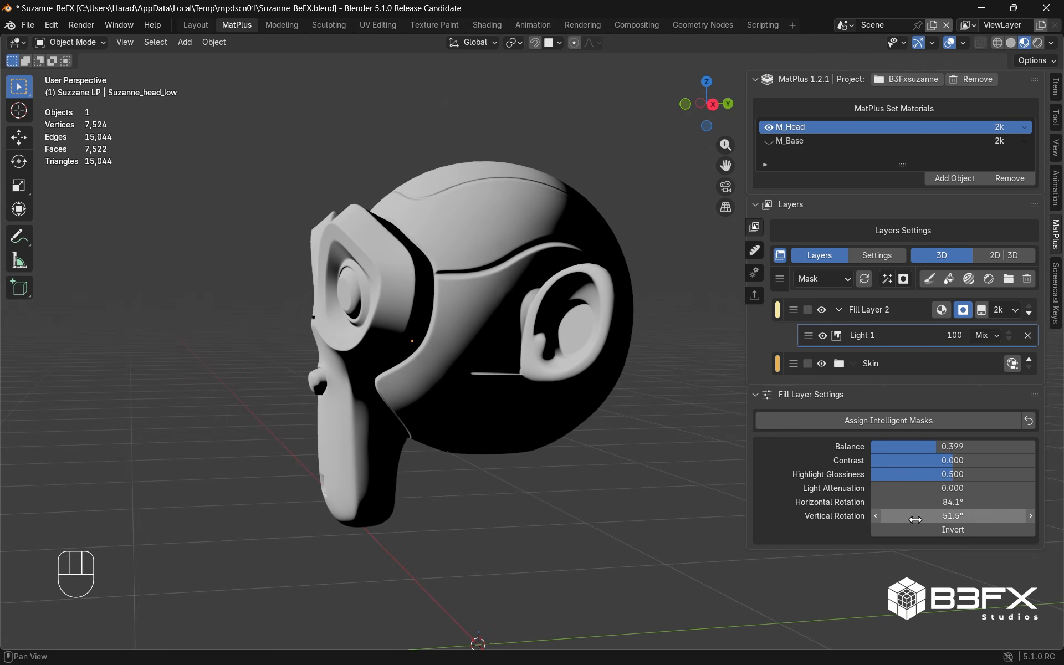
pyautogui.moveTo(925, 515)
pyautogui.mouseDown()
pyautogui.moveTo(884, 516)
pyautogui.moveTo(904, 515)
pyautogui.mouseUp()
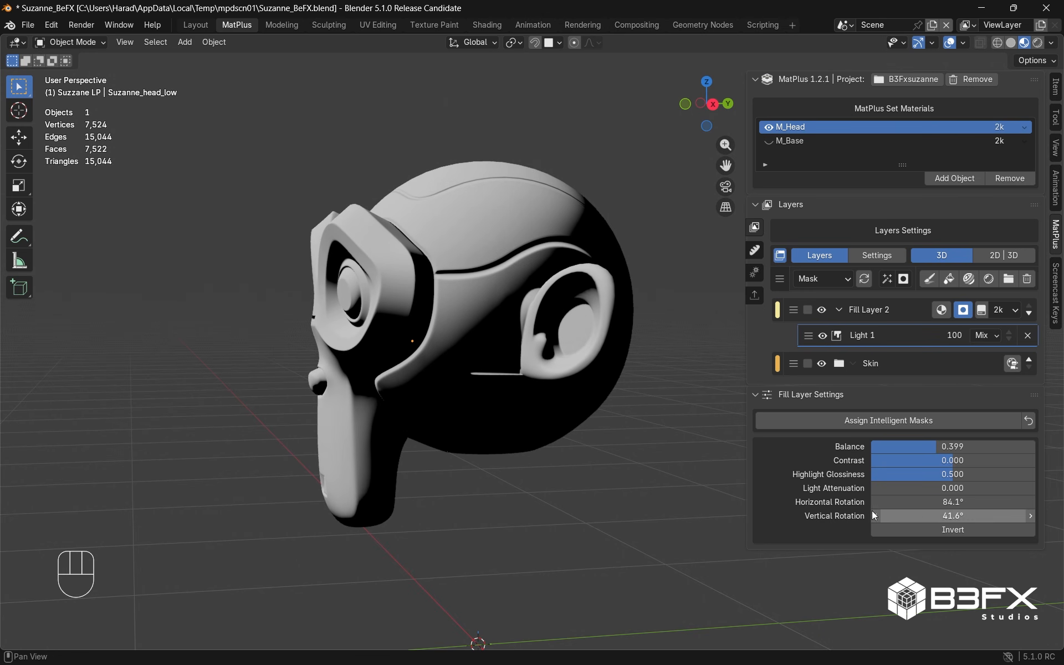
pyautogui.moveTo(364, 360); pyautogui.dragTo(433, 369, button='middle')
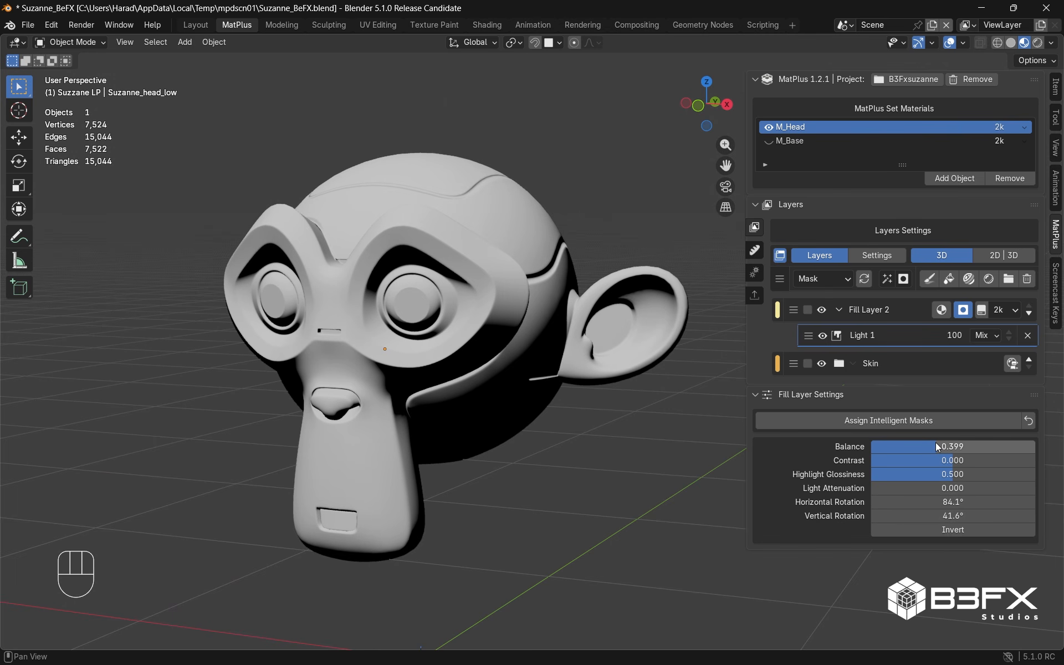
# Set the Light mask's Balance to 0.211, Contrast to -0.174, Highlight Glossiness to 0.446 and Light Attenuation to 0.651, and return to the full material preview
pyautogui.moveTo(935, 444)
pyautogui.mouseDown()
pyautogui.moveTo(906, 443)
pyautogui.moveTo(938, 461)
pyautogui.moveTo(903, 461)
pyautogui.moveTo(949, 461)
pyautogui.moveTo(938, 461)
pyautogui.mouseUp()
pyautogui.moveTo(471, 424); pyautogui.dragTo(430, 415, button='middle')
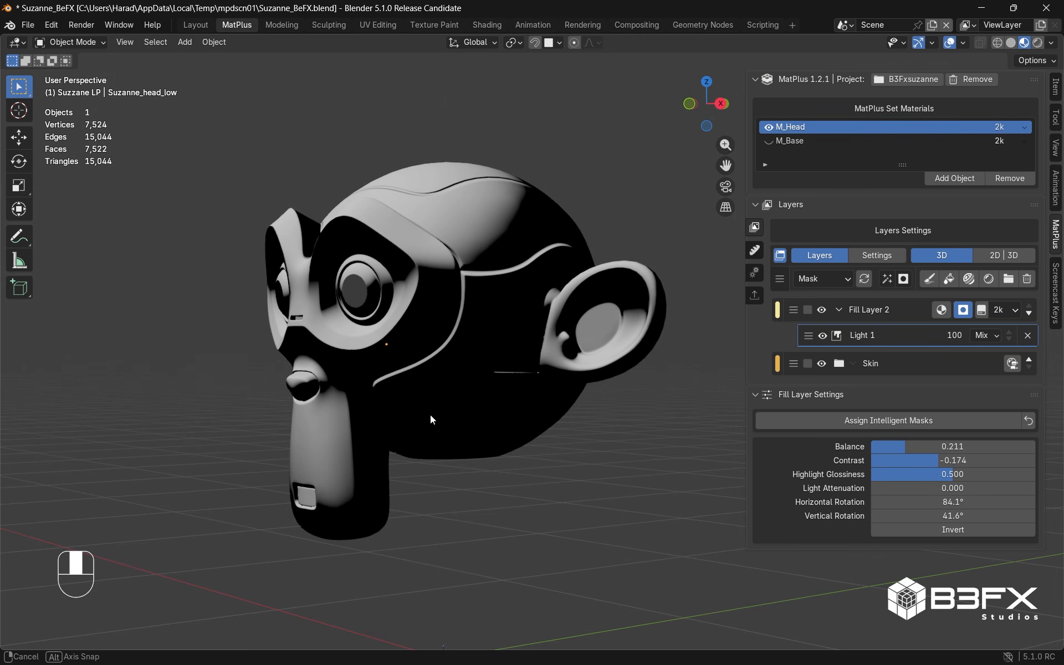
pyautogui.moveTo(949, 474)
pyautogui.mouseDown()
pyautogui.moveTo(931, 475)
pyautogui.moveTo(987, 475)
pyautogui.moveTo(942, 475)
pyautogui.mouseUp()
pyautogui.moveTo(554, 388); pyautogui.dragTo(443, 384, button='middle')
pyautogui.moveTo(880, 487)
pyautogui.mouseDown()
pyautogui.moveTo(1009, 487)
pyautogui.moveTo(973, 488)
pyautogui.mouseUp()
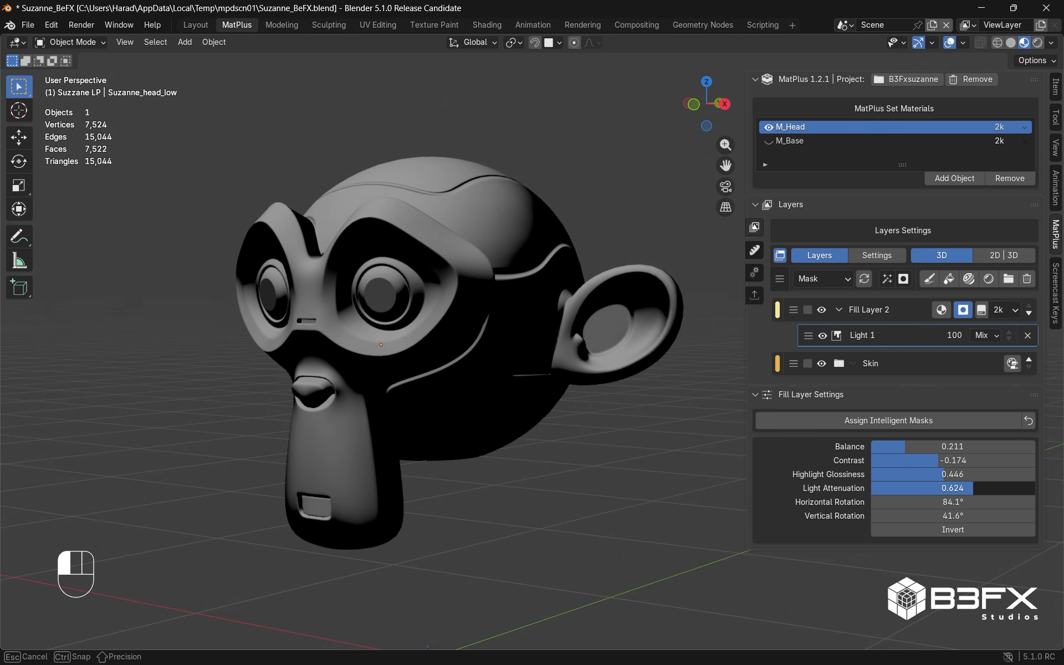
pyautogui.moveTo(317, 372)
pyautogui.mouseDown(button='middle')
pyautogui.moveTo(366, 377)
pyautogui.moveTo(321, 373)
pyautogui.mouseUp(button='middle')
pyautogui.moveTo(452, 359); pyautogui.dragTo(523, 353, button='middle')
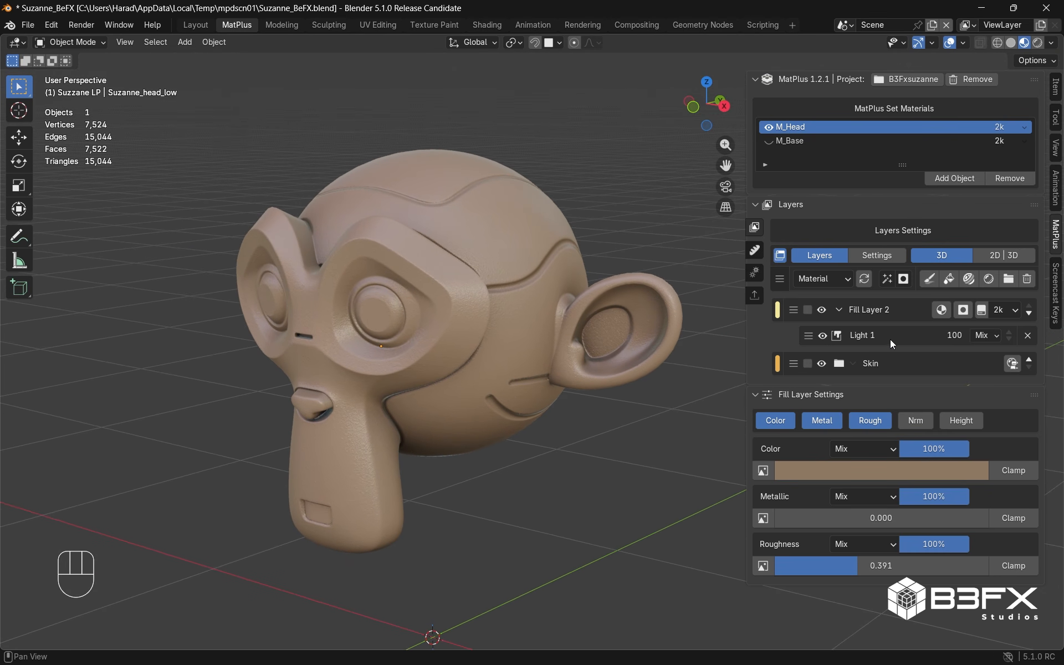
# Try a yellow on Fill Layer 2 and settle on a bright blue as its colour
pyautogui.click(941, 309)
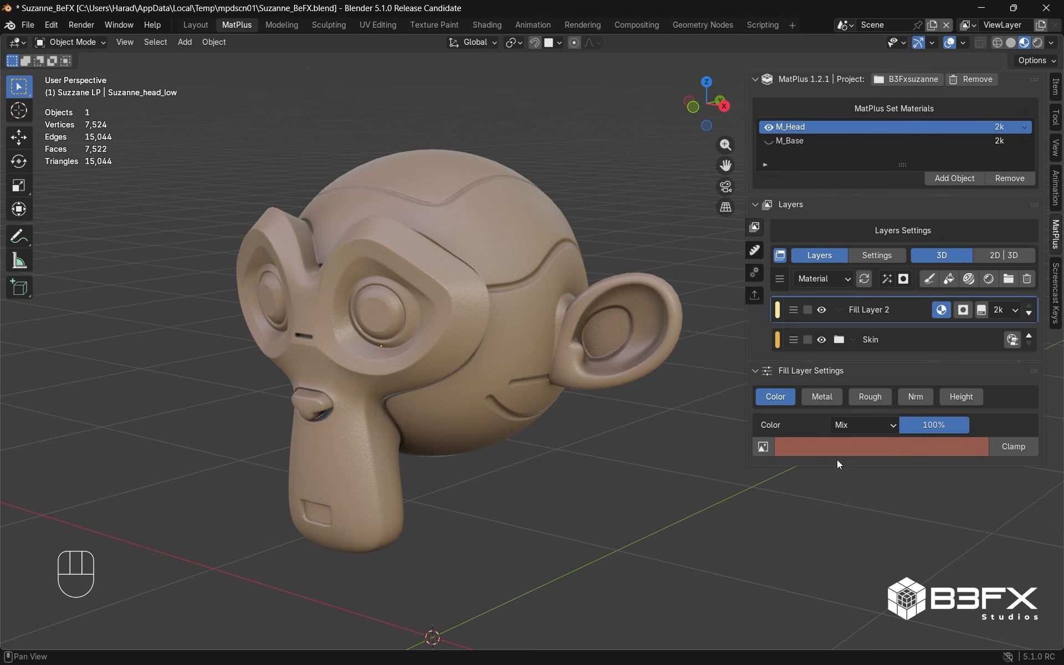
pyautogui.click(839, 450)
pyautogui.moveTo(906, 282); pyautogui.dragTo(860, 273)
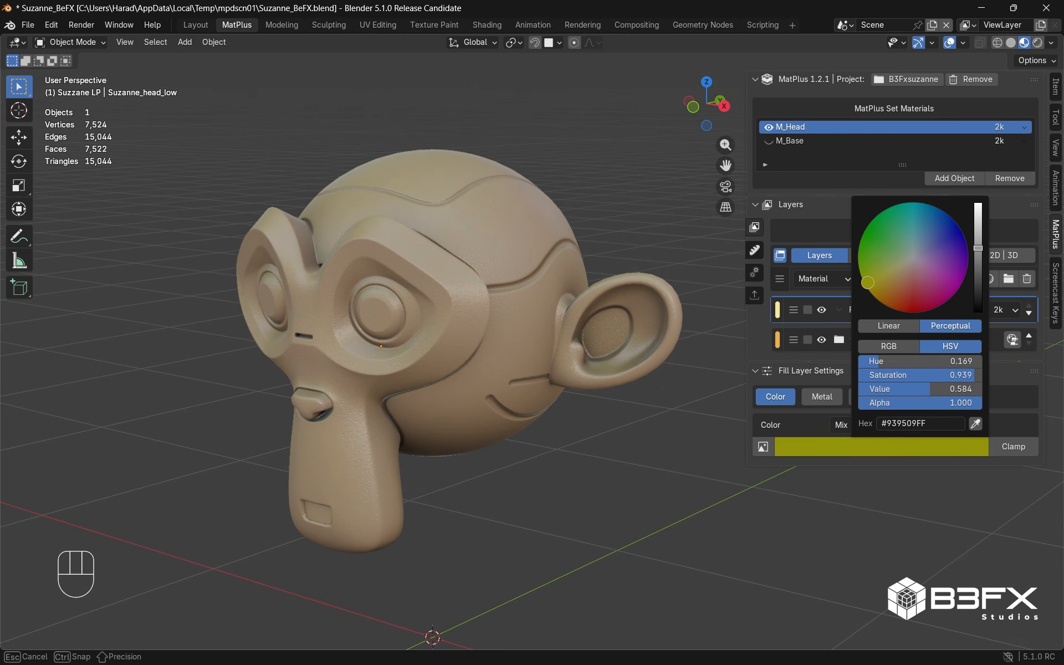
pyautogui.moveTo(871, 283); pyautogui.dragTo(871, 284)
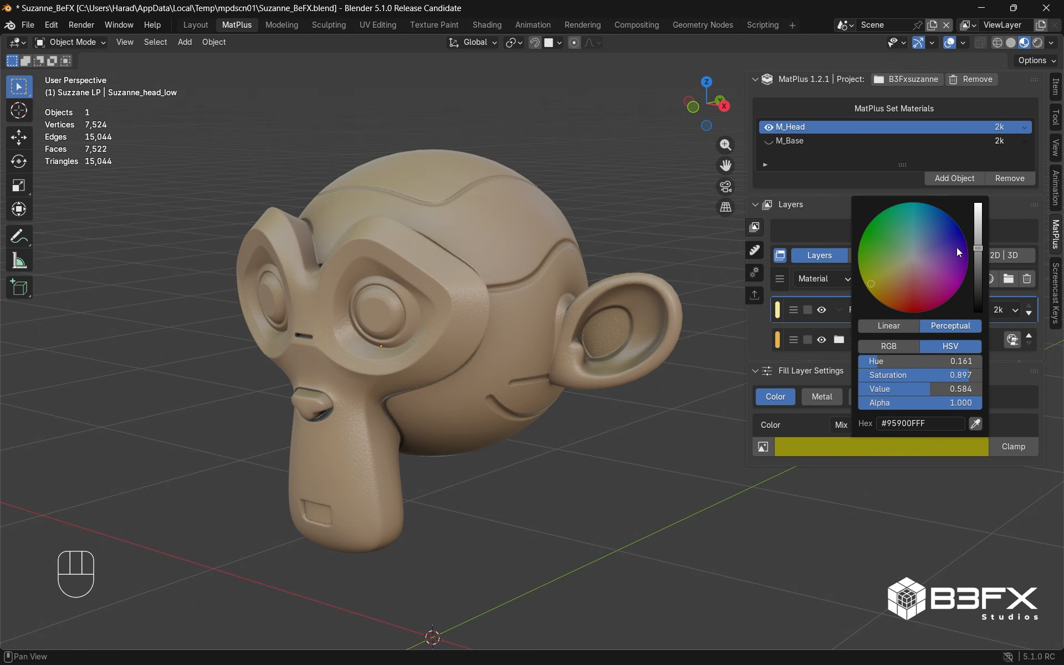
pyautogui.moveTo(980, 248); pyautogui.dragTo(978, 214)
pyautogui.moveTo(870, 283); pyautogui.dragTo(945, 238)
pyautogui.moveTo(384, 344)
pyautogui.mouseDown(button='middle')
pyautogui.moveTo(490, 328)
pyautogui.moveTo(415, 330)
pyautogui.moveTo(375, 353)
pyautogui.moveTo(397, 408)
pyautogui.moveTo(317, 351)
pyautogui.moveTo(447, 347)
pyautogui.moveTo(524, 311)
pyautogui.moveTo(440, 372)
pyautogui.moveTo(378, 310)
pyautogui.moveTo(393, 337)
pyautogui.mouseUp(button='middle')
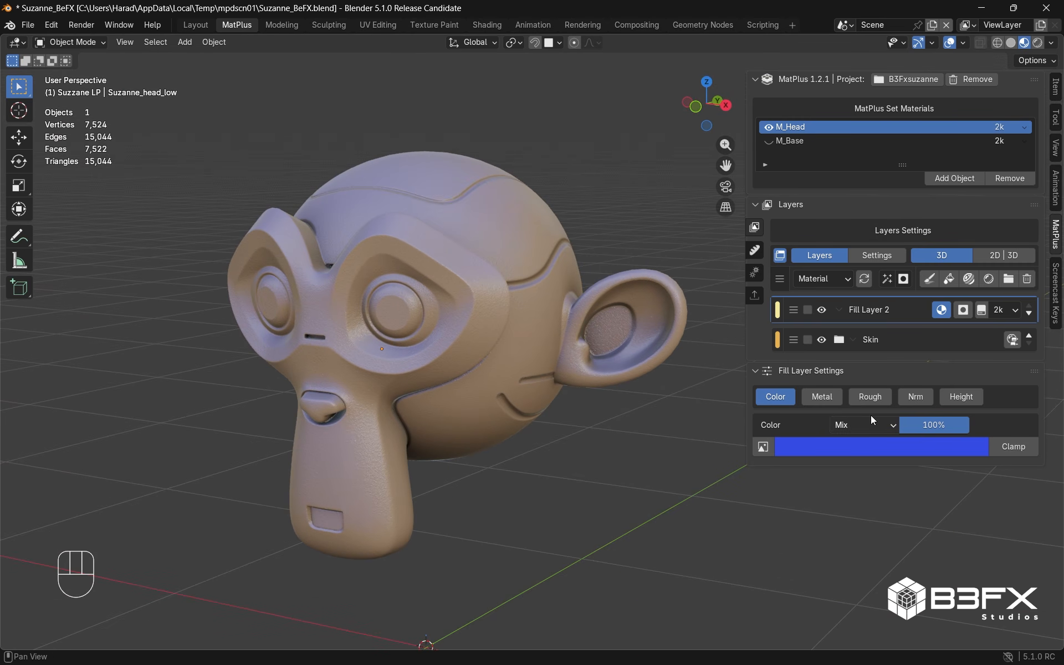
# Set the Light mask's Vertical Rotation to 155°, Balance to 0.195, Contrast to -0.101, Highlight Glossiness to 0.289 and Light Attenuation to 0.550, previewing the mask in isolation
pyautogui.click(963, 309)
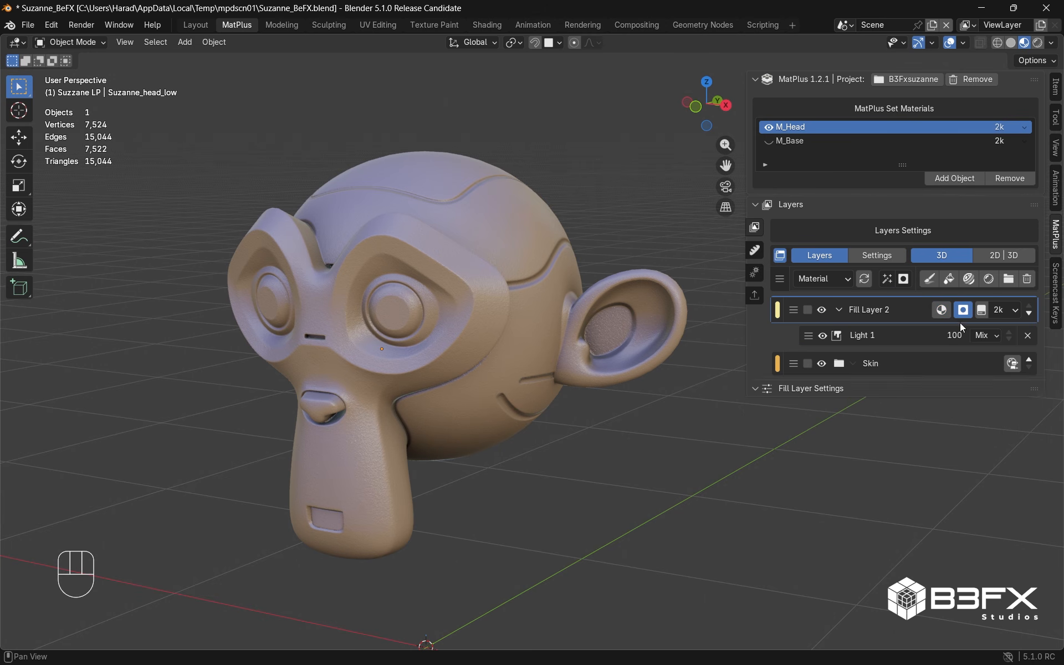
pyautogui.click(866, 336)
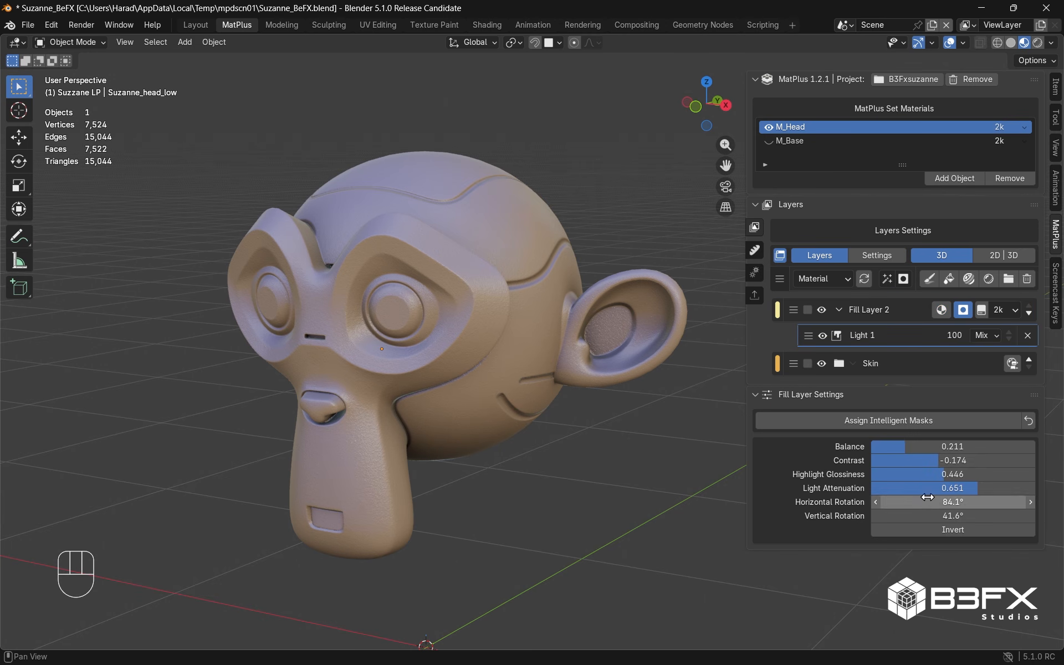
pyautogui.moveTo(620, 422); pyautogui.dragTo(568, 414, button='middle')
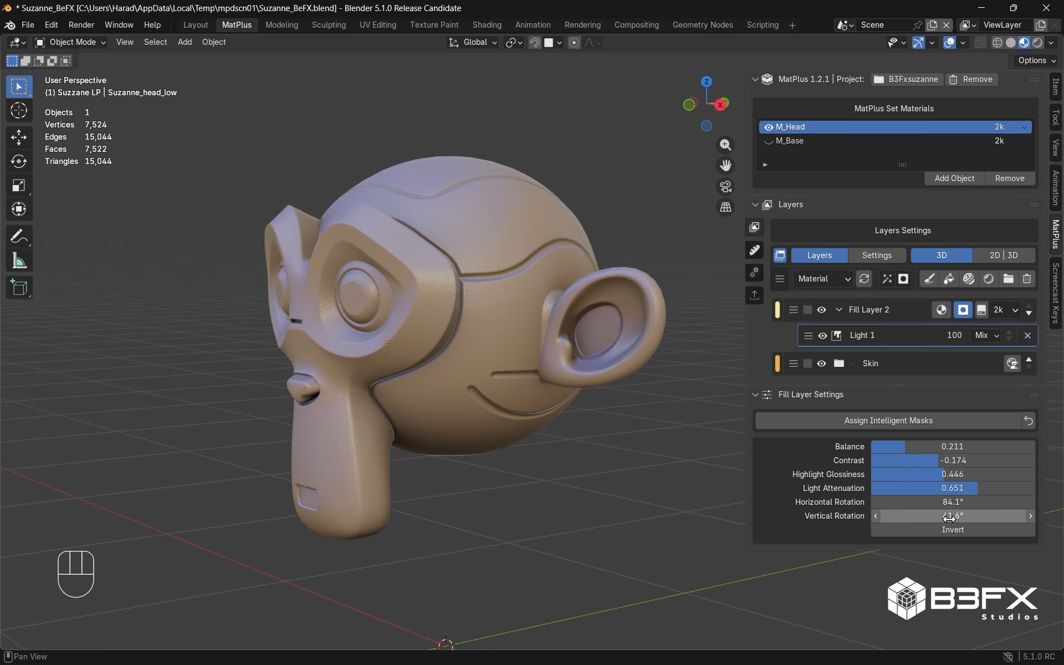
pyautogui.moveTo(957, 517)
pyautogui.mouseDown()
pyautogui.moveTo(937, 517)
pyautogui.moveTo(967, 516)
pyautogui.mouseUp()
pyautogui.click(958, 312)
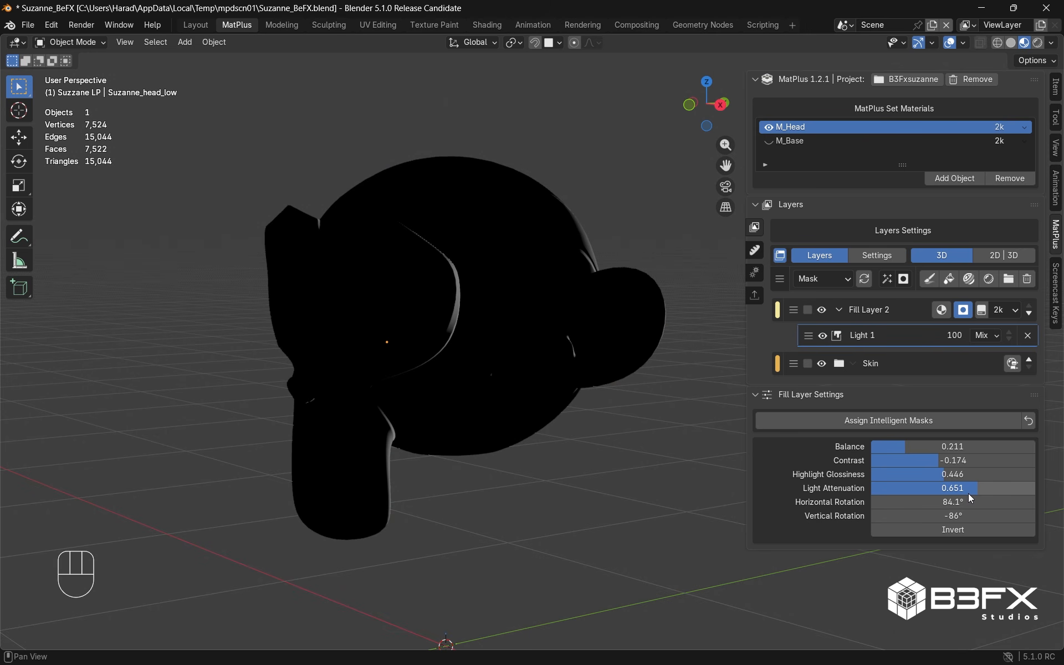
pyautogui.moveTo(964, 517); pyautogui.dragTo(898, 517)
pyautogui.moveTo(477, 457); pyautogui.dragTo(615, 393, button='middle')
pyautogui.keyDown('alt'); pyautogui.click(939, 311); pyautogui.keyUp('alt')
pyautogui.moveTo(423, 365); pyautogui.dragTo(730, 366, button='middle')
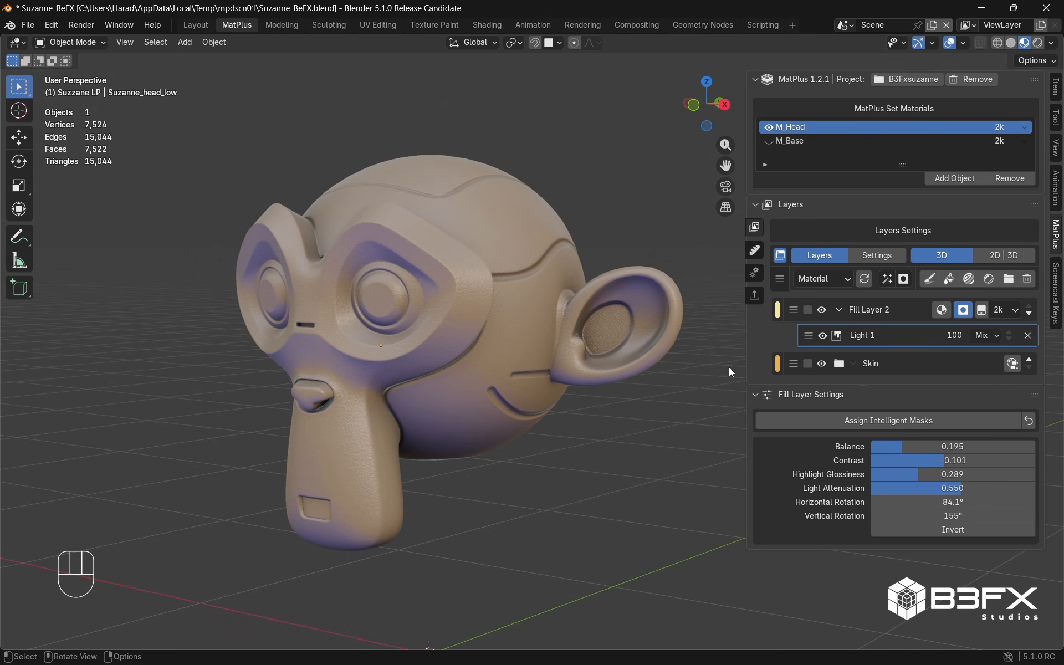
# Change Fill Layer 2's colour to a dark brown and set its Light mask's Balance to 0.305
pyautogui.click(940, 312)
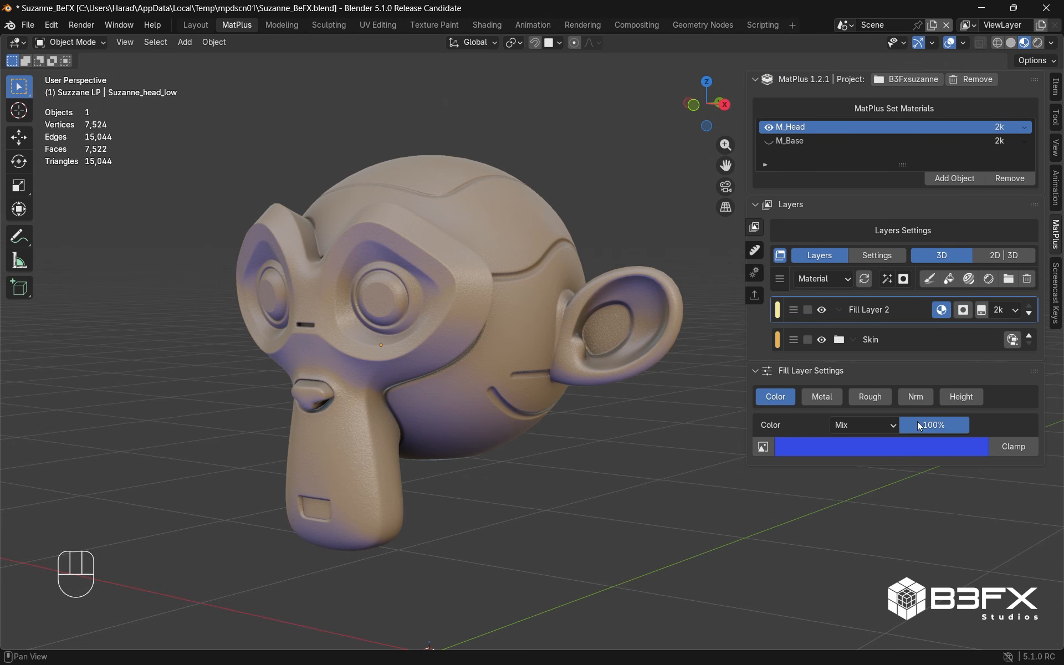
pyautogui.click(847, 444)
pyautogui.moveTo(911, 274); pyautogui.dragTo(906, 275)
pyautogui.moveTo(976, 216); pyautogui.dragTo(979, 281)
pyautogui.click(963, 310)
pyautogui.moveTo(937, 446); pyautogui.dragTo(942, 446)
# Toggle Fill Layer 2's visibility repeatedly to compare the head with and without the light-masked colour
pyautogui.click(824, 308)
pyautogui.click(824, 309)
pyautogui.click(824, 309)
pyautogui.click(824, 308)
pyautogui.click(823, 309)
pyautogui.click(823, 308)
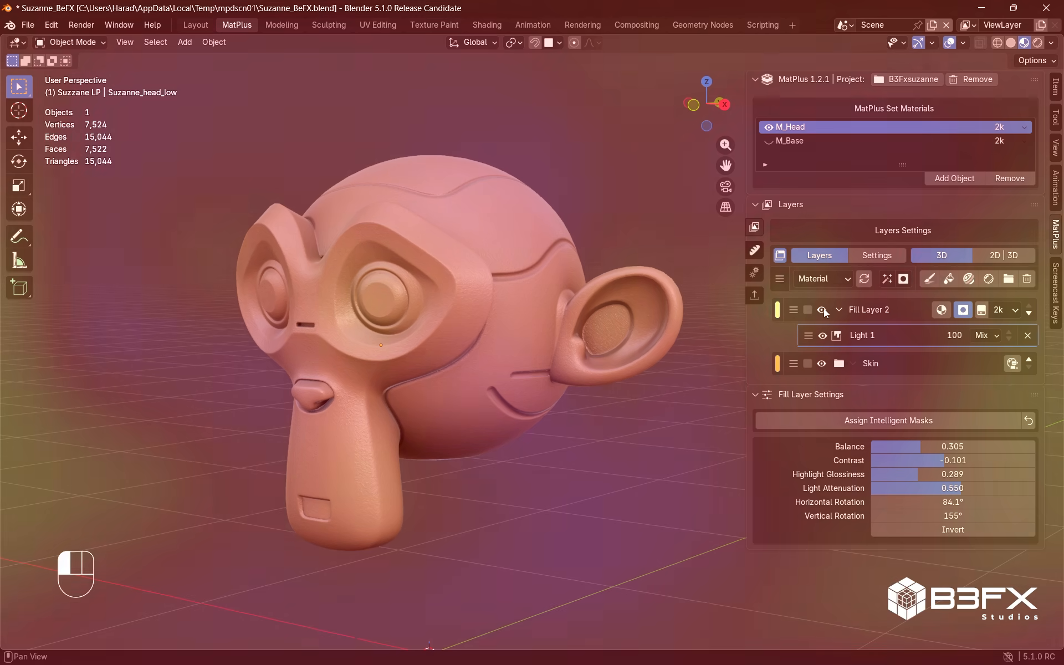
pyautogui.click(824, 311)
pyautogui.click(824, 312)
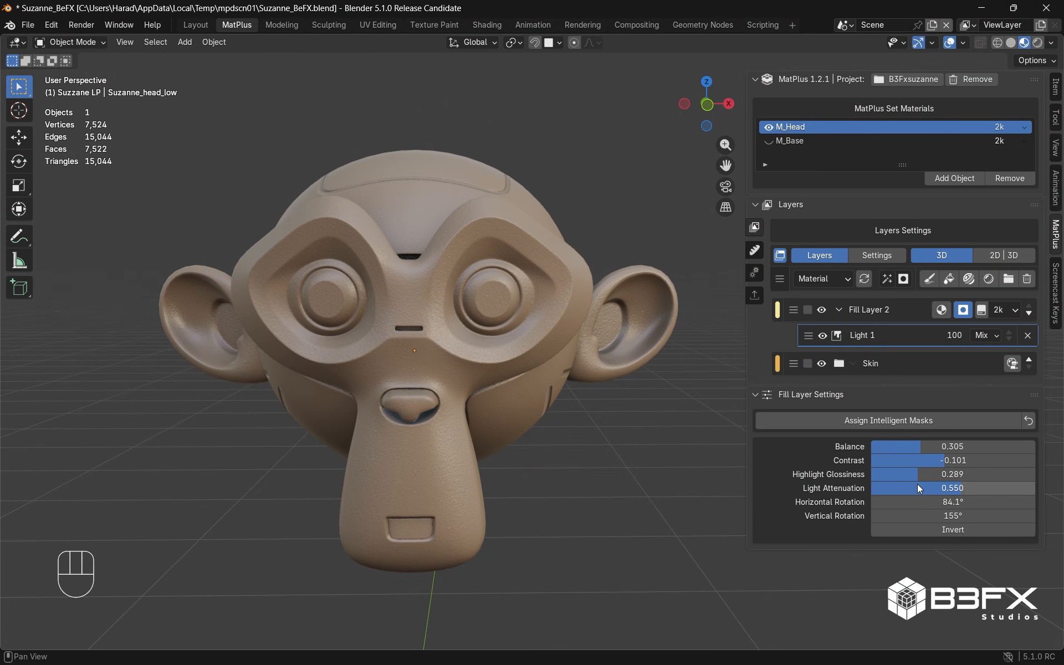
# Set the Light mask's Horizontal Rotation to 124° and check the shading around the head
pyautogui.moveTo(947, 501); pyautogui.dragTo(948, 501)
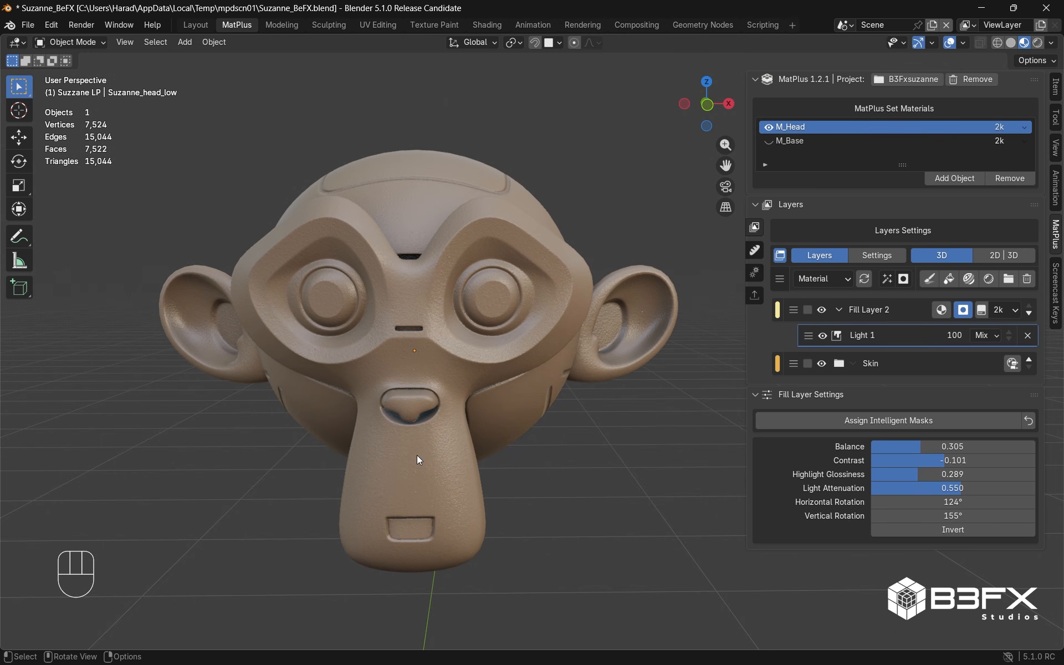
pyautogui.moveTo(464, 377); pyautogui.dragTo(88, 440, button='middle')
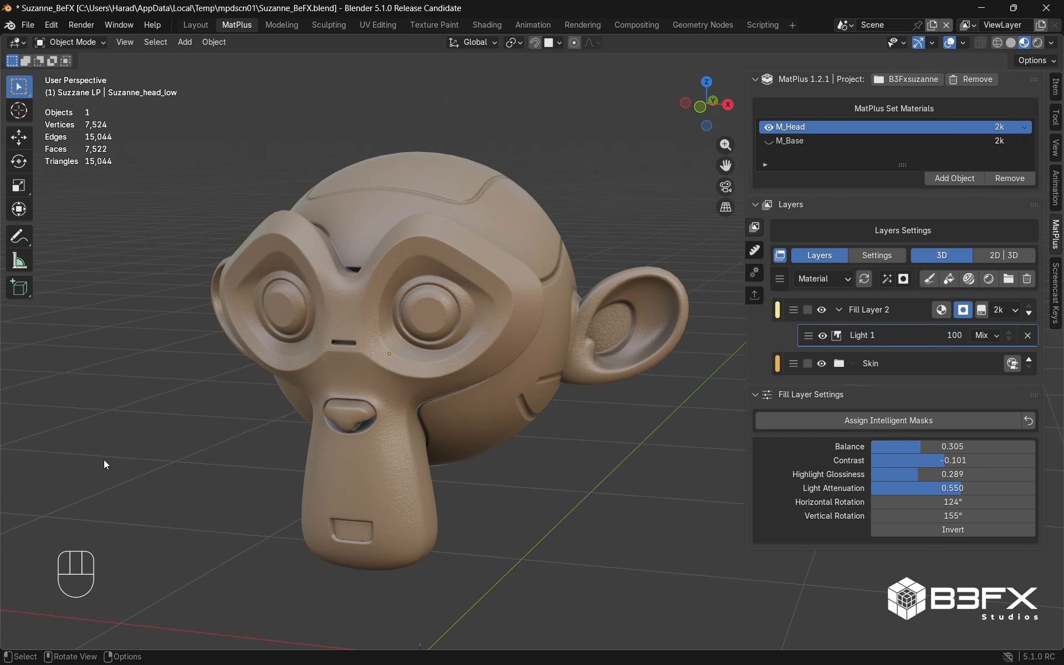
pyautogui.moveTo(495, 415); pyautogui.dragTo(528, 401, button='middle')
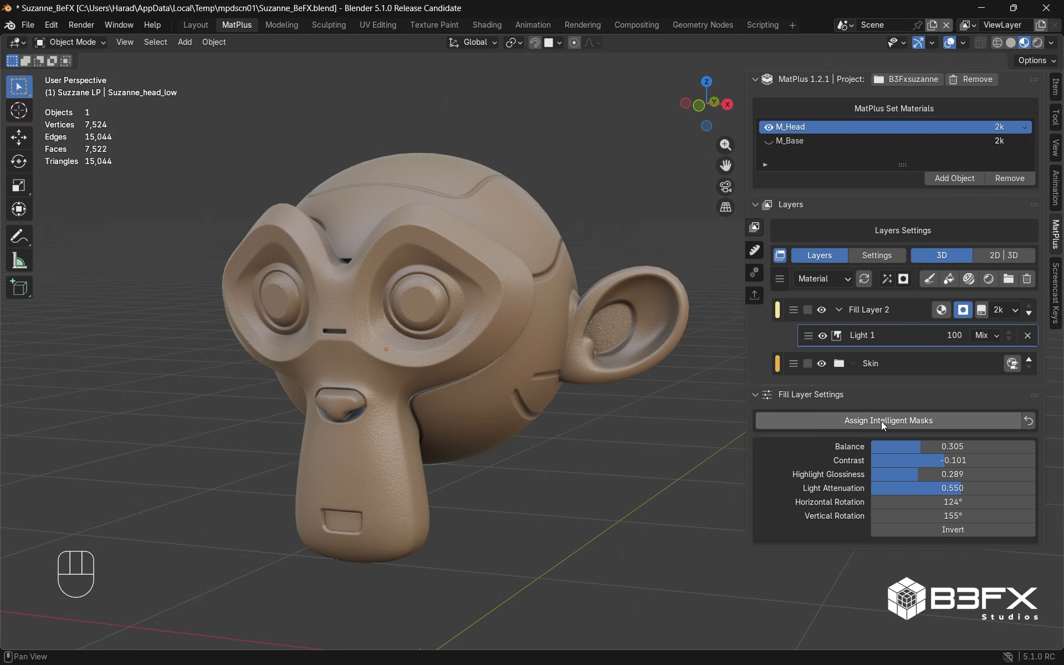
# Replace Fill Layer 2's Light mask with the Edge Wear intelligent mask and review the worn edges and mask settings
pyautogui.click(898, 423)
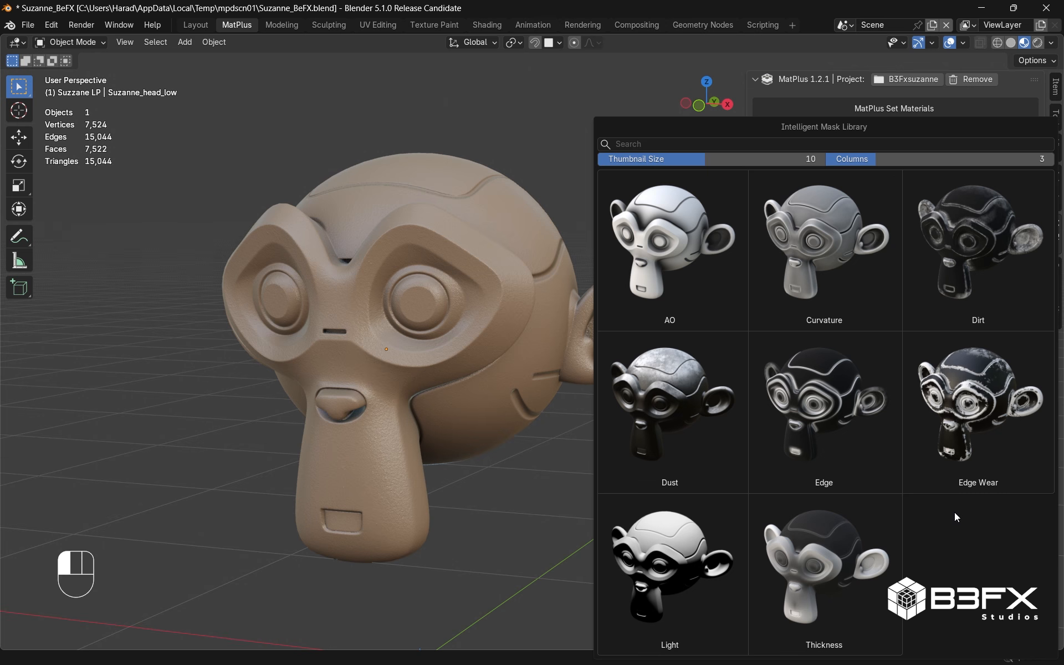
pyautogui.click(968, 419)
pyautogui.moveTo(526, 360); pyautogui.dragTo(493, 341, button='middle')
pyautogui.scroll(-5, 890, 395)
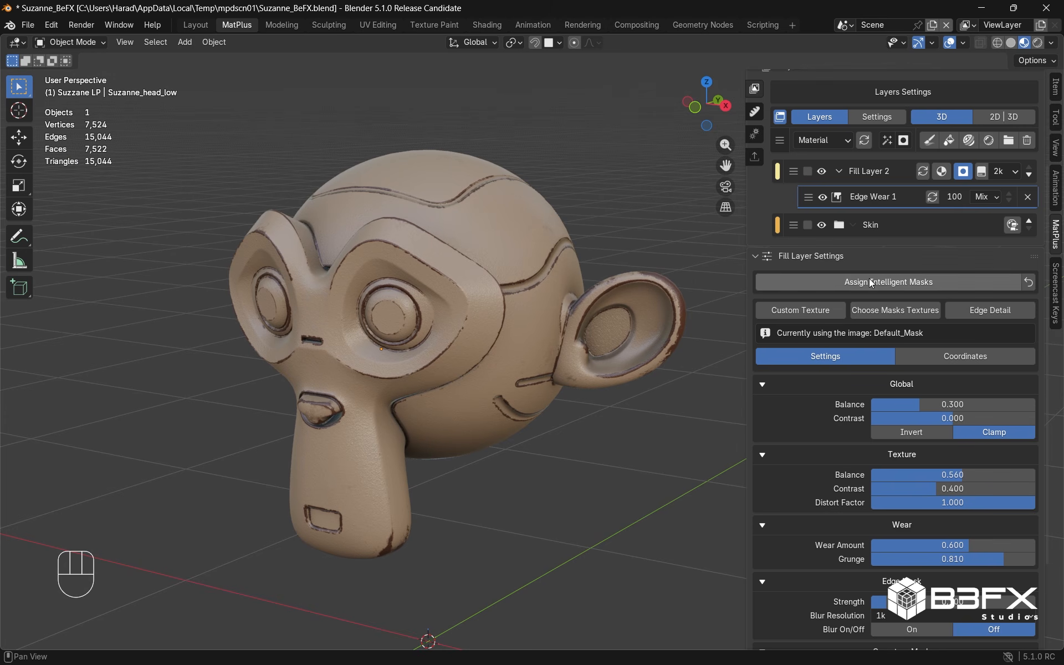
pyautogui.scroll(3, 869, 278)
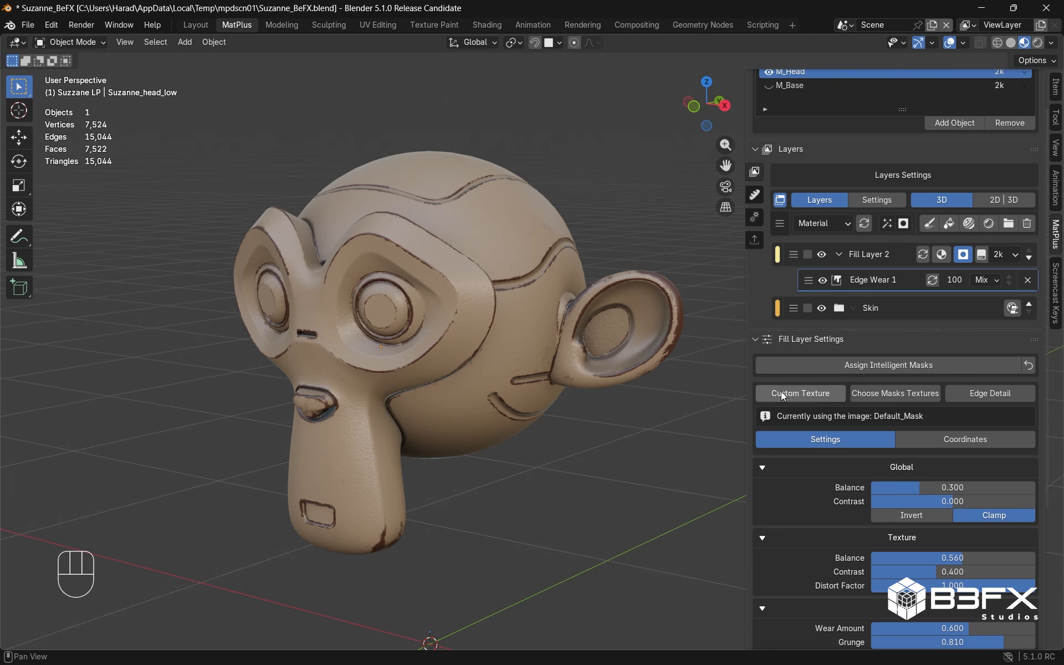
# Reopen the Intelligent Mask Library to review the available masks, and close it without assigning one
pyautogui.click(816, 362)
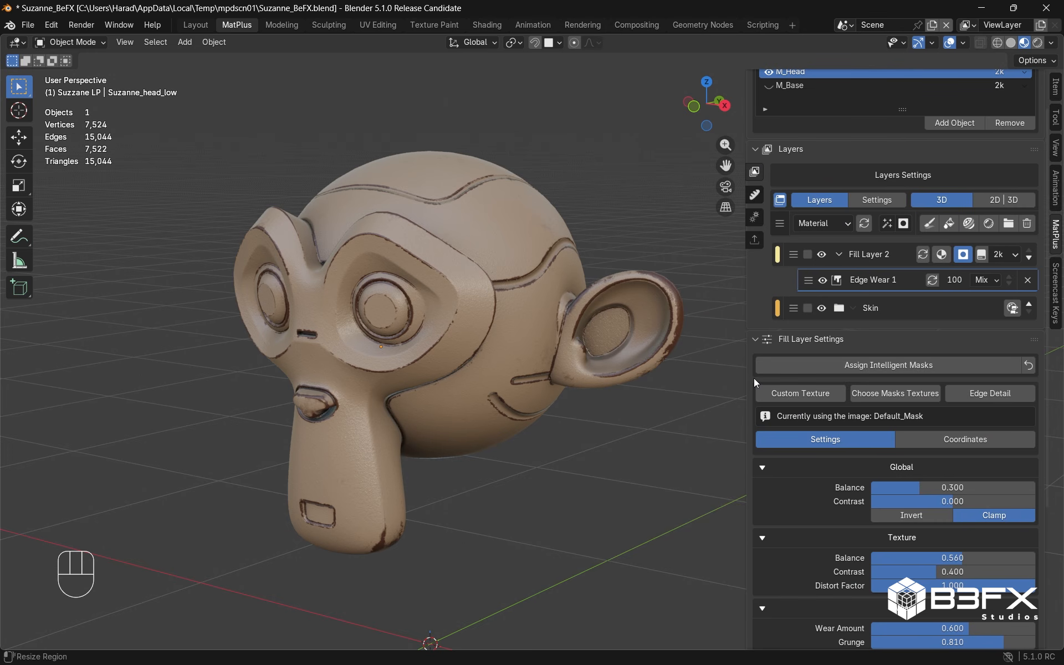
pyautogui.click(867, 360)
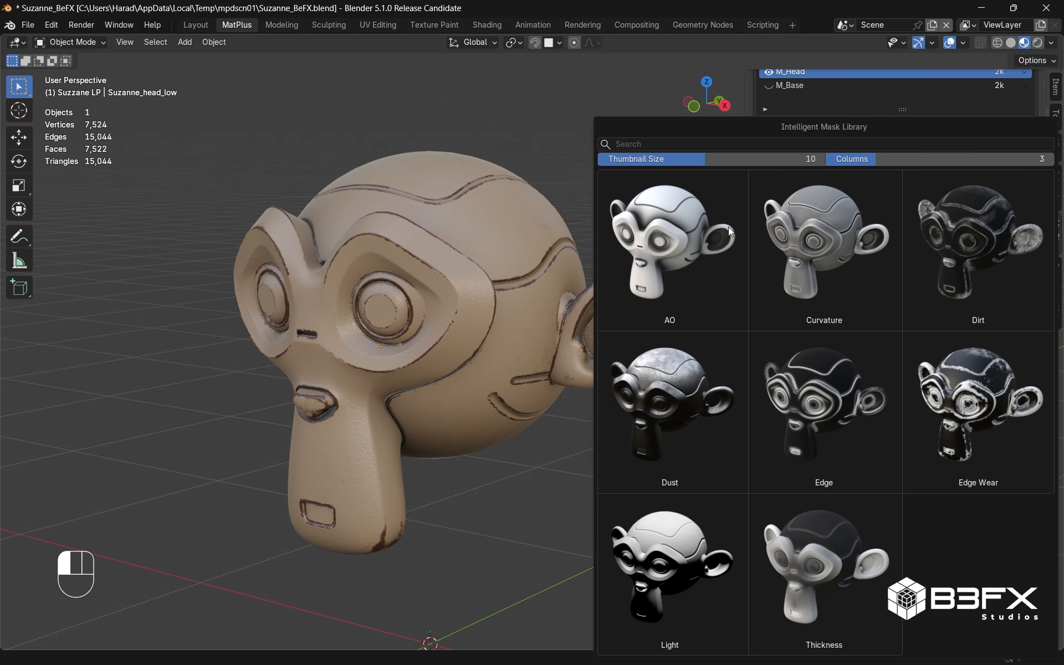
pyautogui.click(525, 471)
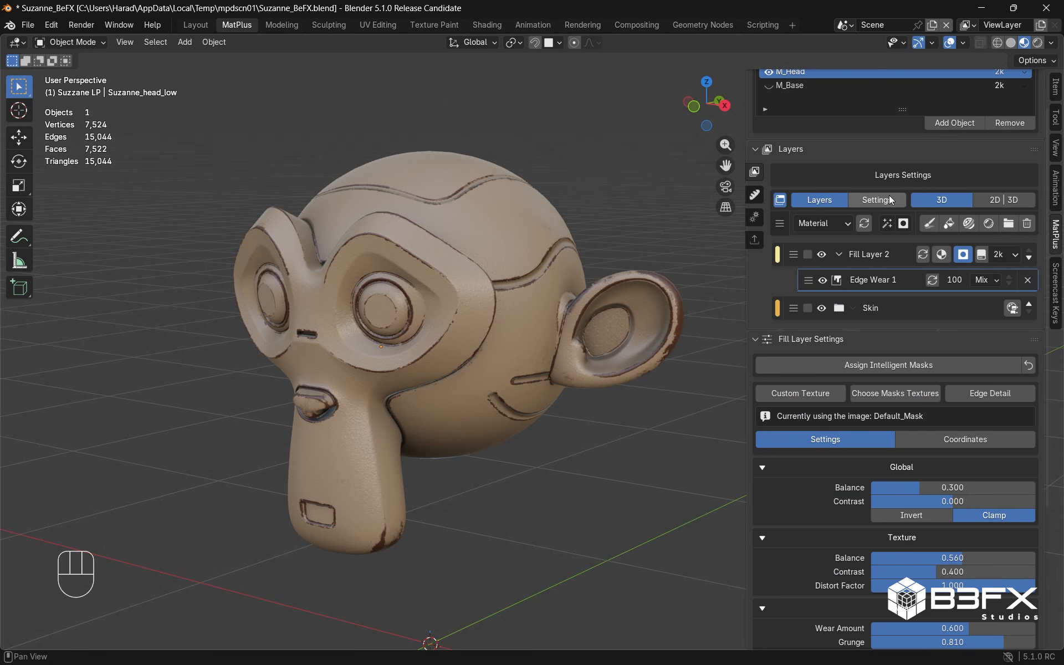
# Add a new fill layer above Fill Layer 2 with a black mask containing an empty intelligent mask
pyautogui.click(949, 225)
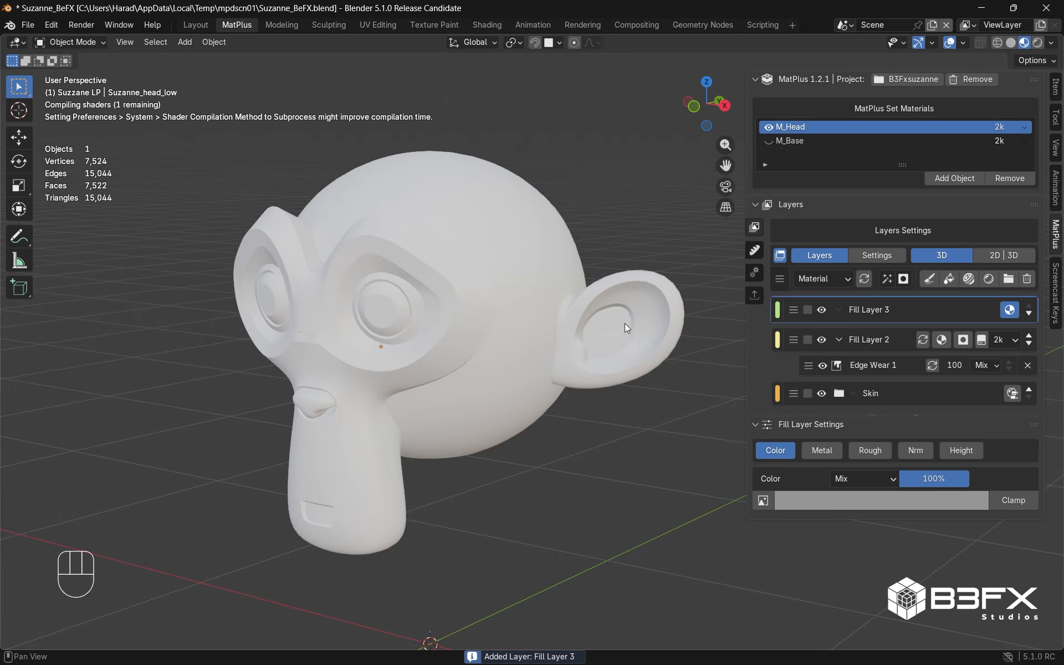
pyautogui.click(902, 280)
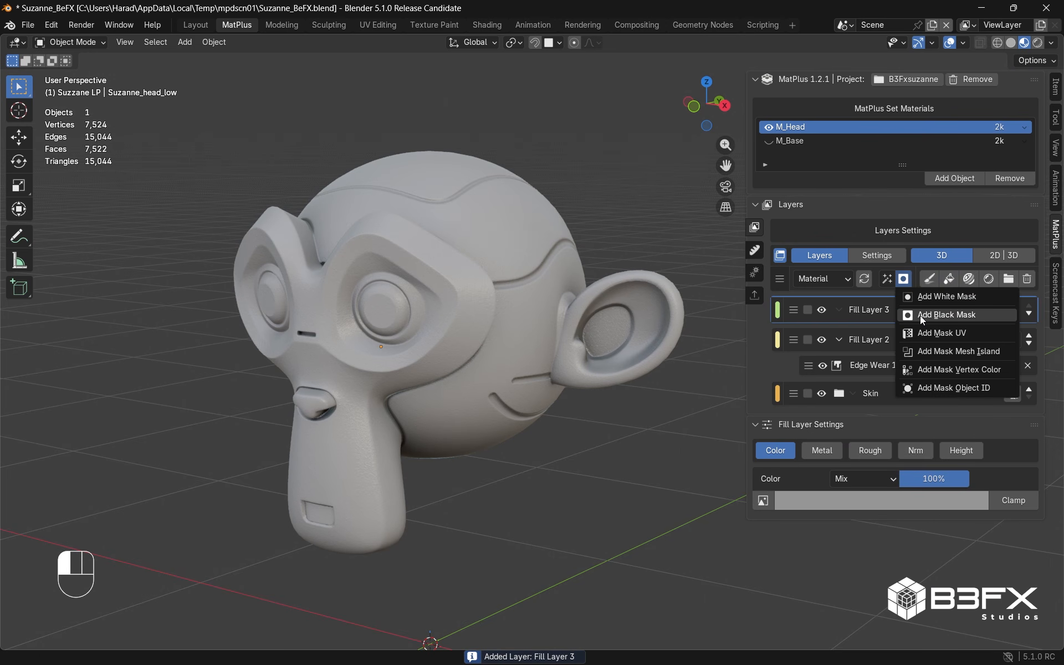
pyautogui.click(920, 315)
pyautogui.click(889, 281)
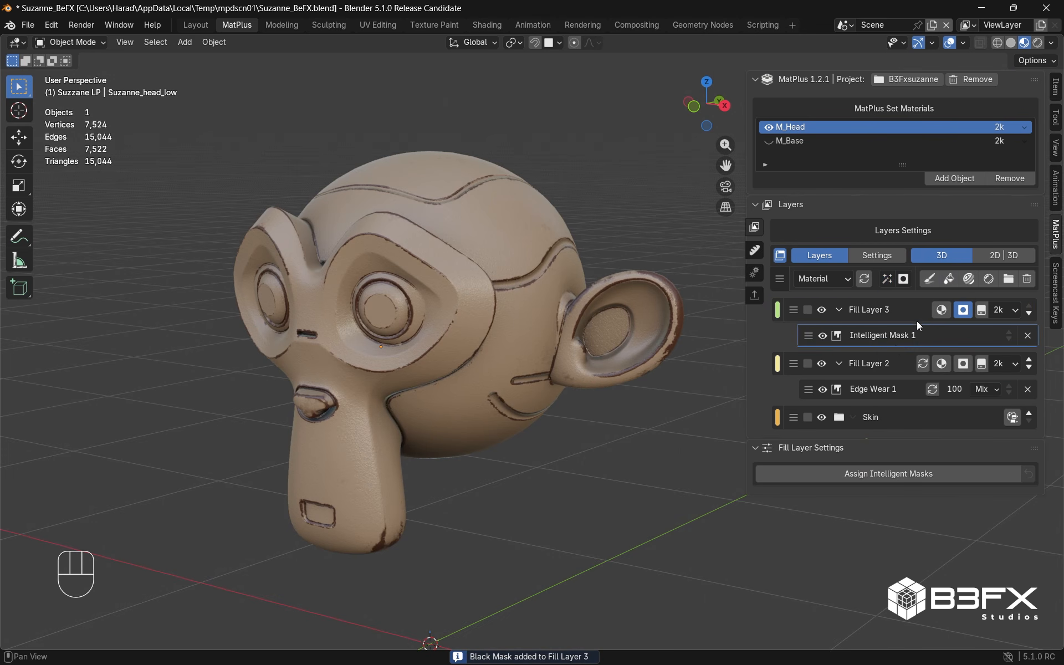
# Assign the Light intelligent mask to Fill Layer 3 and check it on the head
pyautogui.click(867, 475)
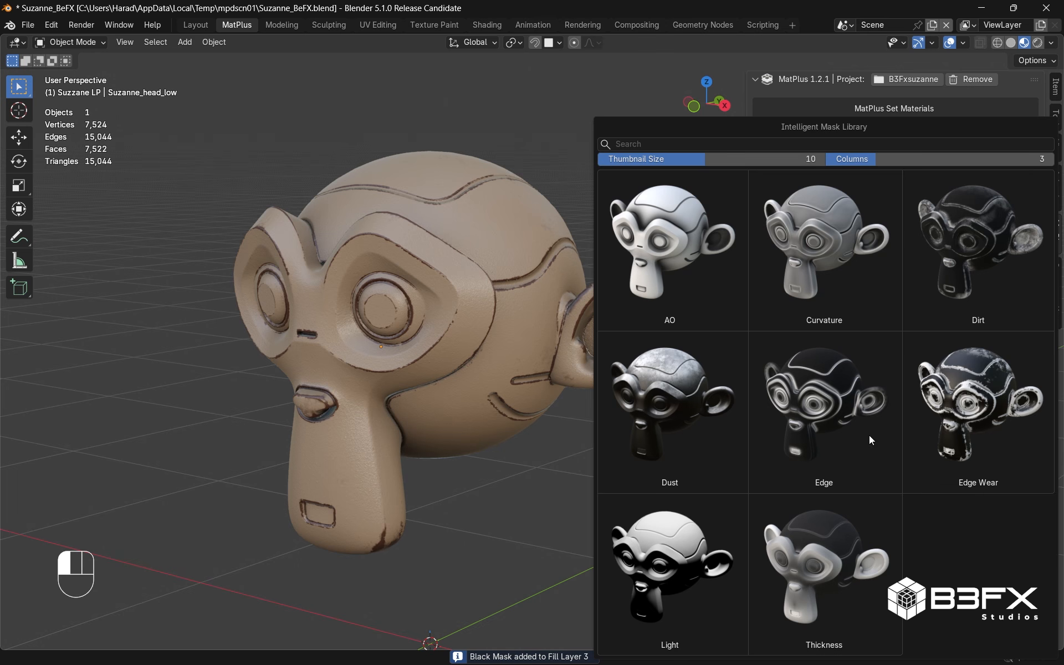
pyautogui.click(672, 567)
pyautogui.moveTo(507, 372)
pyautogui.mouseDown(button='middle')
pyautogui.moveTo(511, 349)
pyautogui.moveTo(496, 383)
pyautogui.moveTo(558, 322)
pyautogui.moveTo(508, 373)
pyautogui.moveTo(547, 374)
pyautogui.moveTo(540, 343)
pyautogui.moveTo(488, 376)
pyautogui.mouseUp(button='middle')
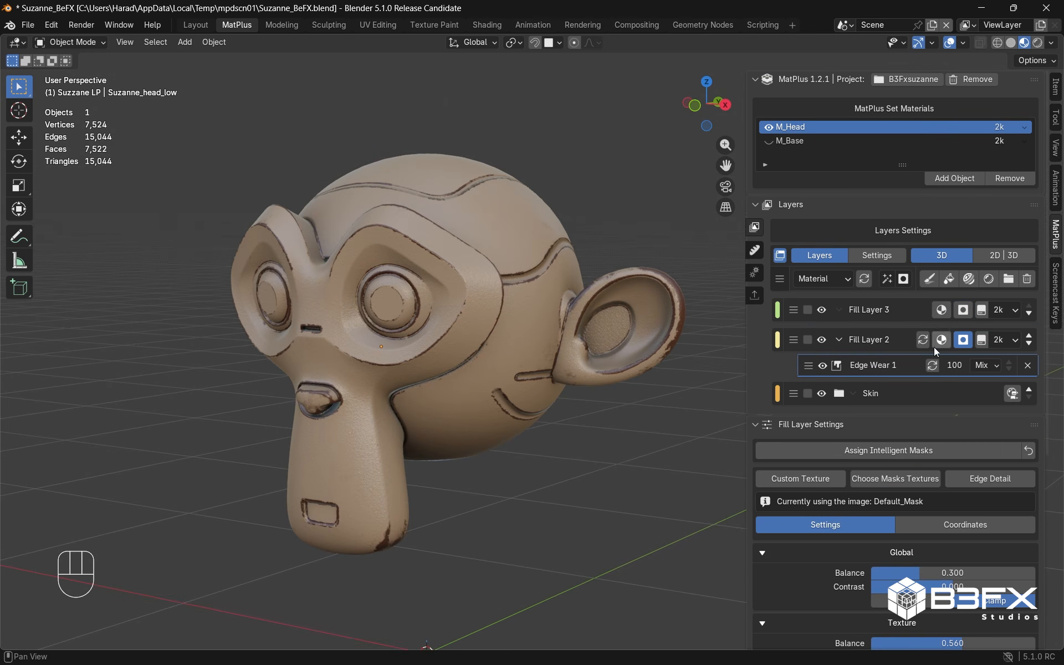
# Preview Fill Layer 2's Edge Wear mask alone, set its global balance to 0.317 and contrast to -0.067, and toggle Invert on and off
pyautogui.keyDown('alt'); pyautogui.click(962, 345); pyautogui.keyUp('alt')
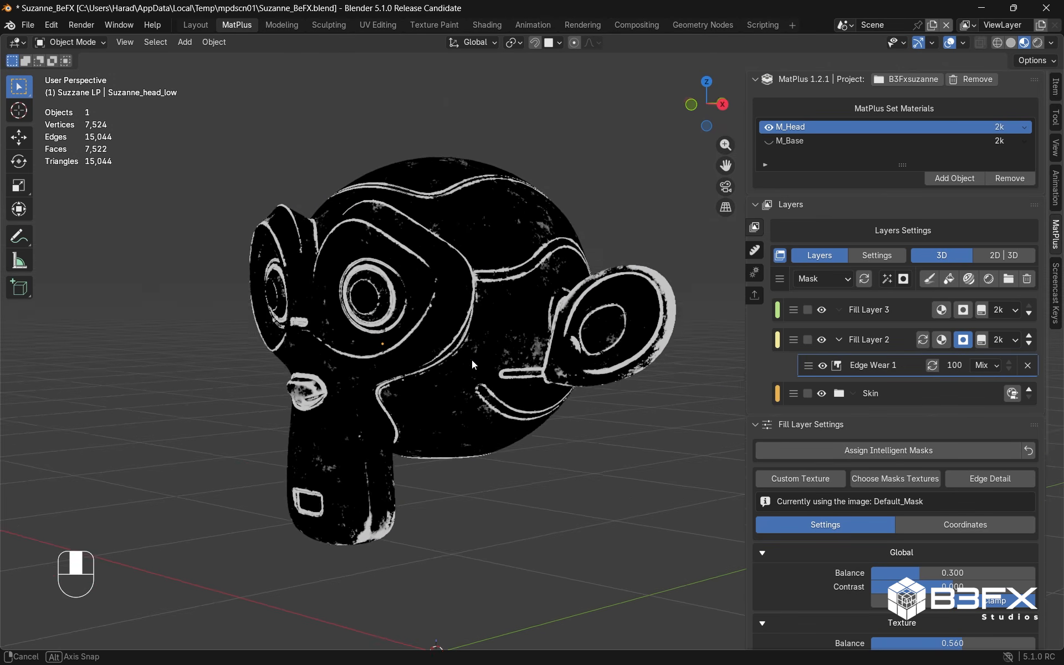
pyautogui.scroll(-10, 866, 470)
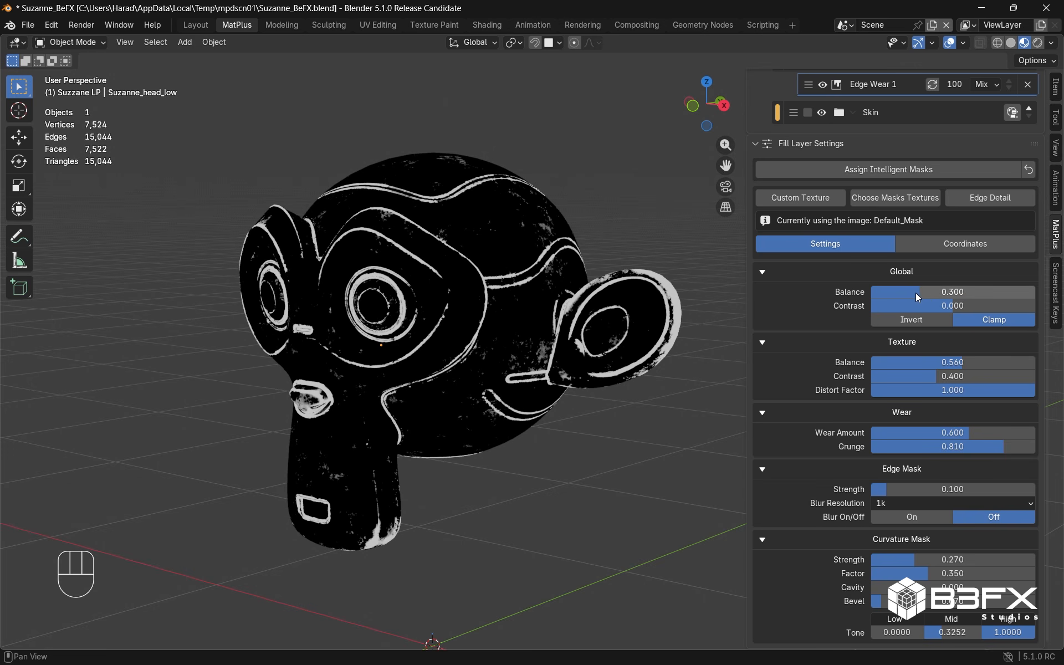
pyautogui.moveTo(917, 293); pyautogui.dragTo(944, 305)
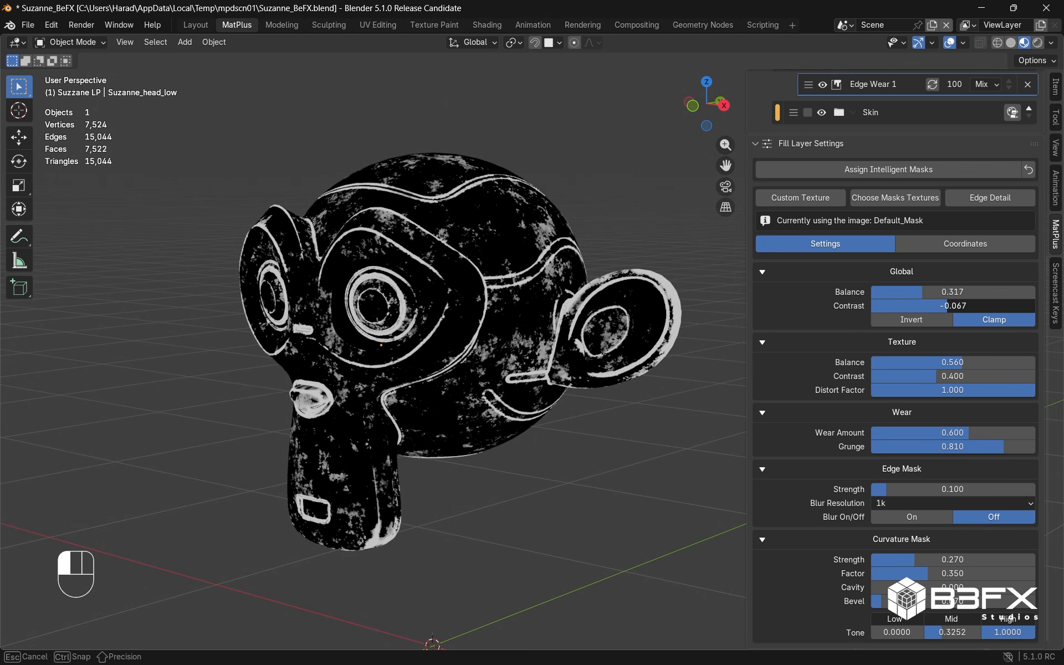
pyautogui.click(906, 320)
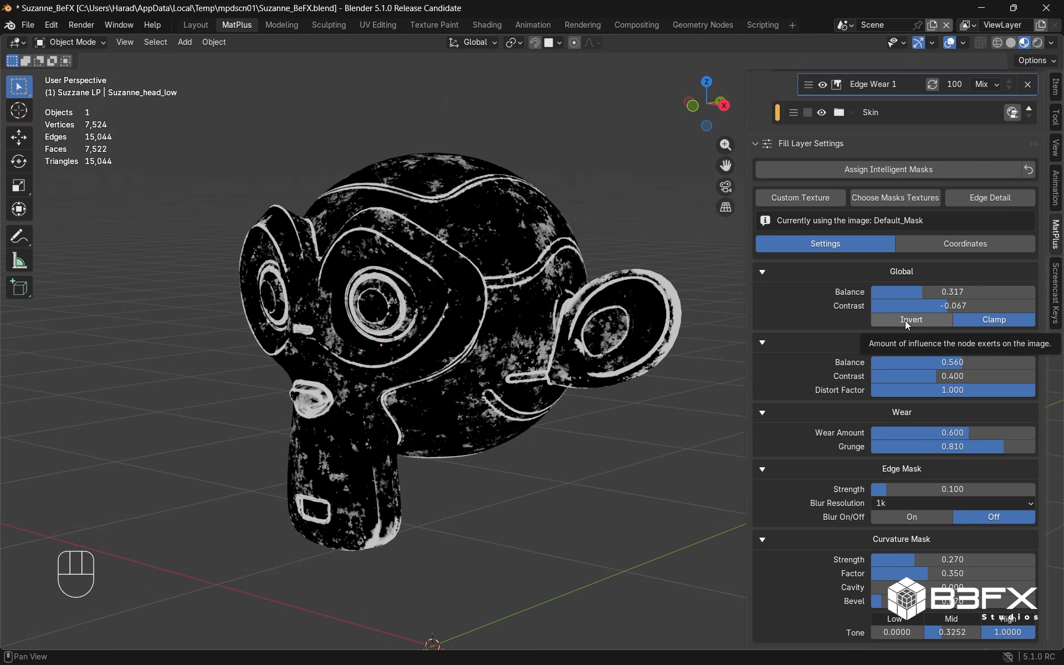
pyautogui.click(905, 321)
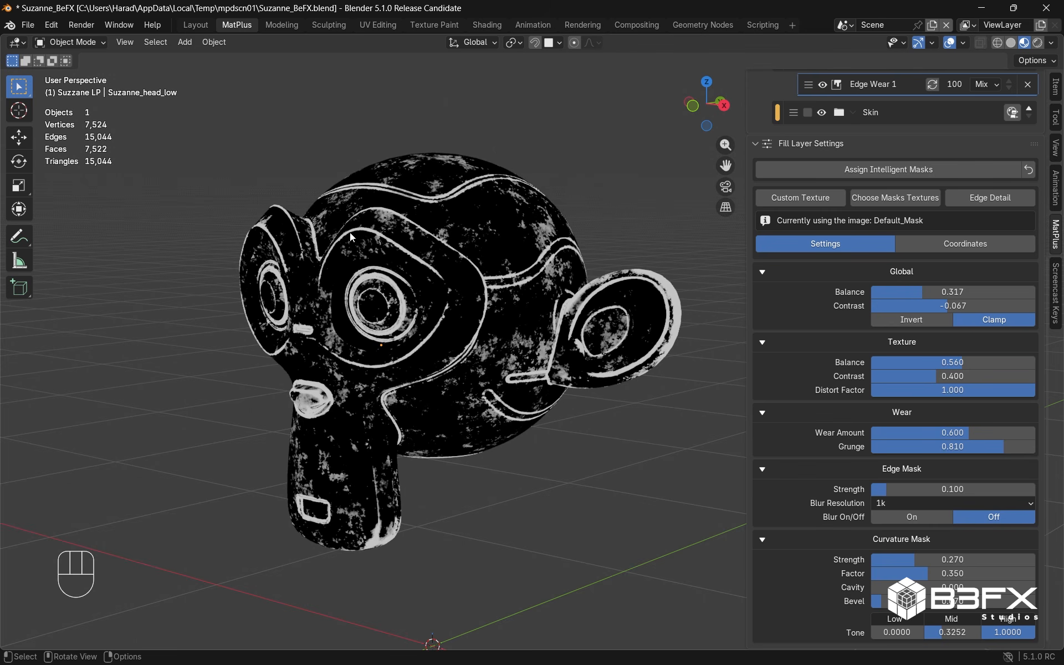
# Set the Edge Wear mask's texture balance to 0.570 and contrast to 0.373, with wear amount 0.630 and grunge 0.763
pyautogui.moveTo(395, 380)
pyautogui.mouseDown(button='middle')
pyautogui.moveTo(360, 383)
pyautogui.moveTo(389, 379)
pyautogui.mouseUp(button='middle')
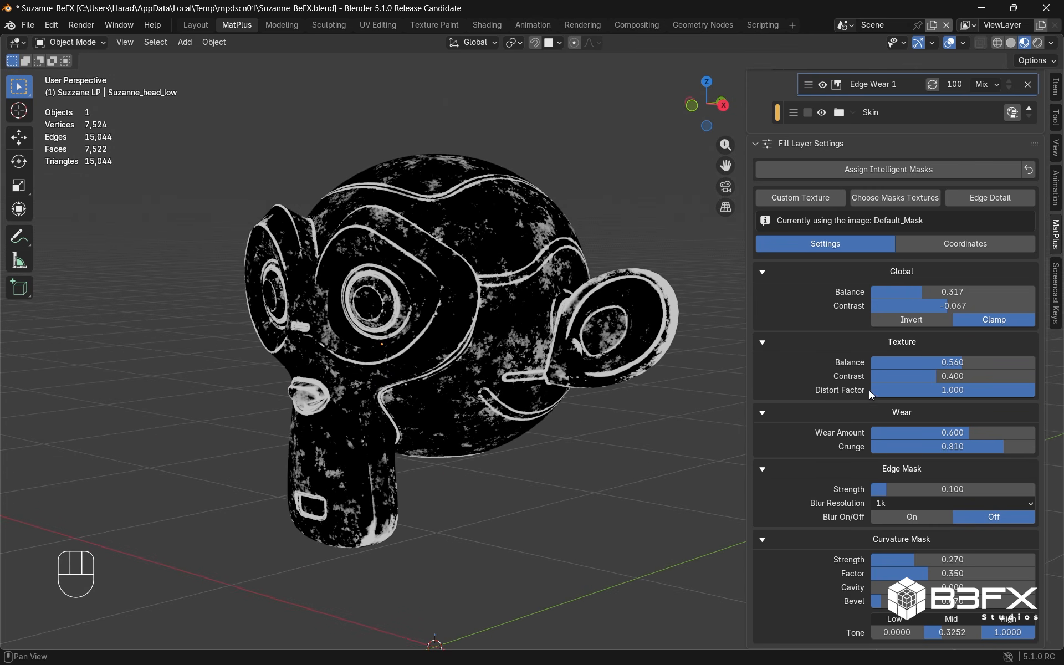
pyautogui.moveTo(958, 362); pyautogui.dragTo(932, 377)
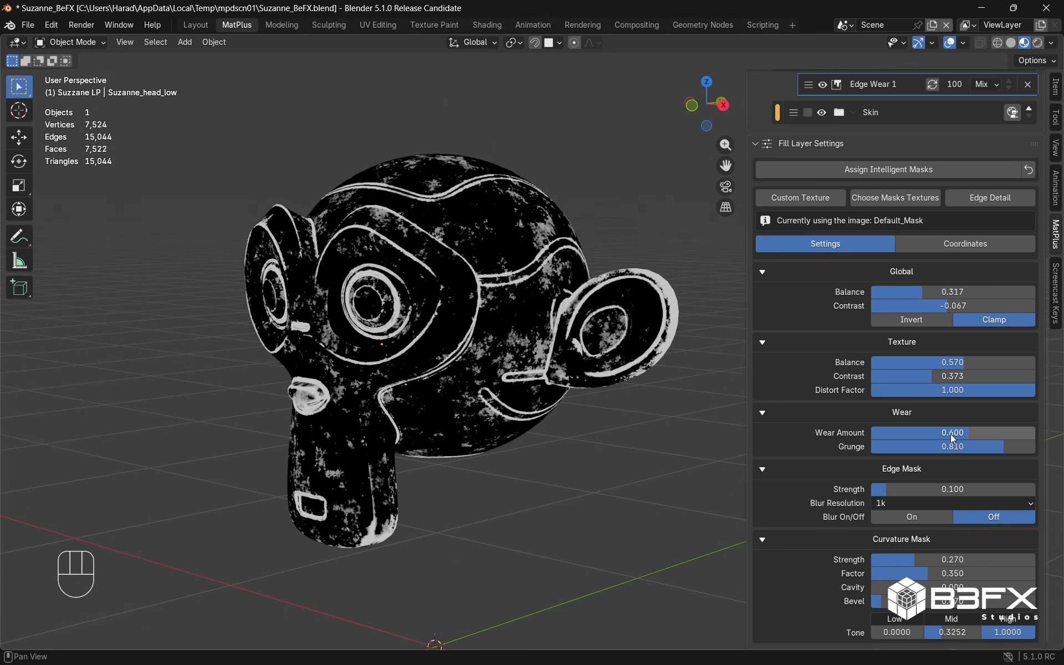
pyautogui.moveTo(970, 433); pyautogui.dragTo(996, 447)
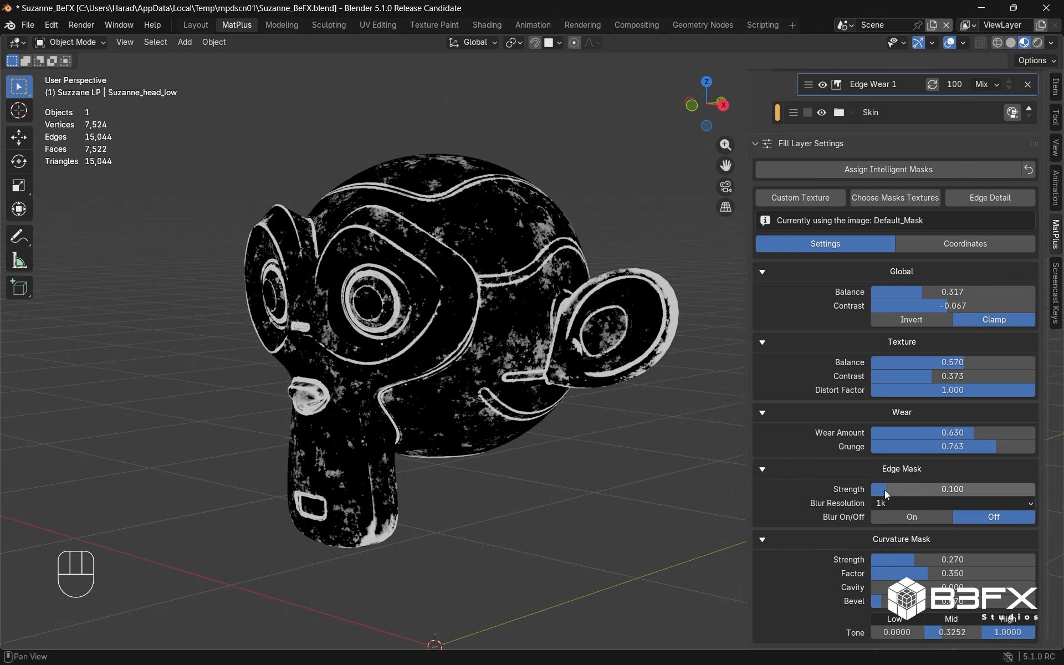
# Set the Edge Wear mask's Edge Mask strength to 0.070, enable its blur, and inspect the edges up close
pyautogui.moveTo(884, 490)
pyautogui.mouseDown()
pyautogui.moveTo(934, 490)
pyautogui.moveTo(883, 490)
pyautogui.mouseUp()
pyautogui.click(906, 518)
pyautogui.scroll(2, 466, 316)
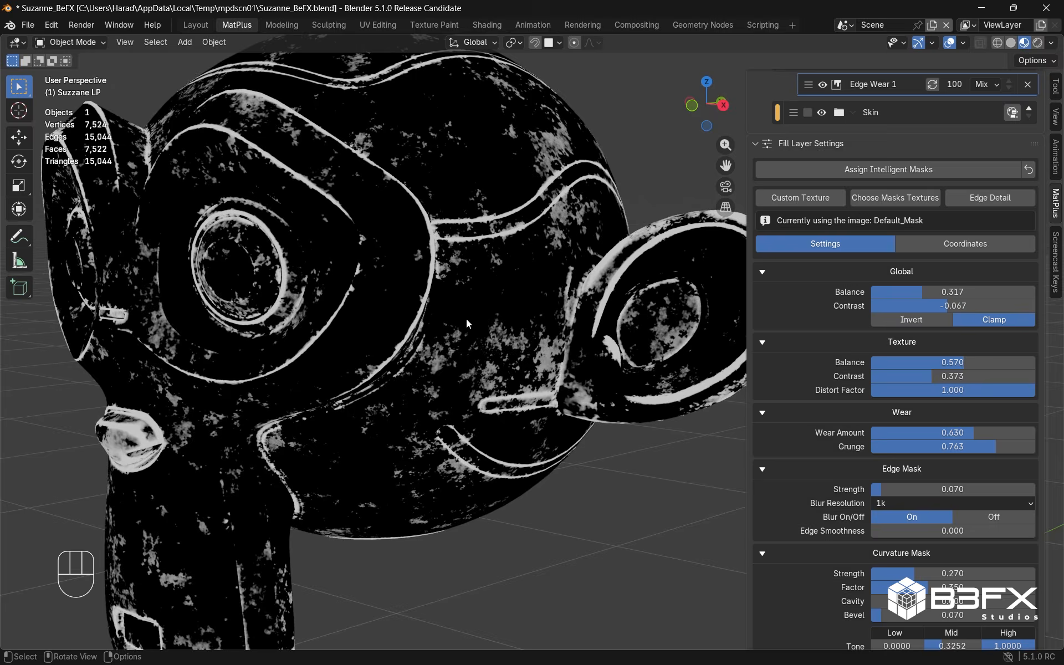
pyautogui.scroll(-1, 922, 480)
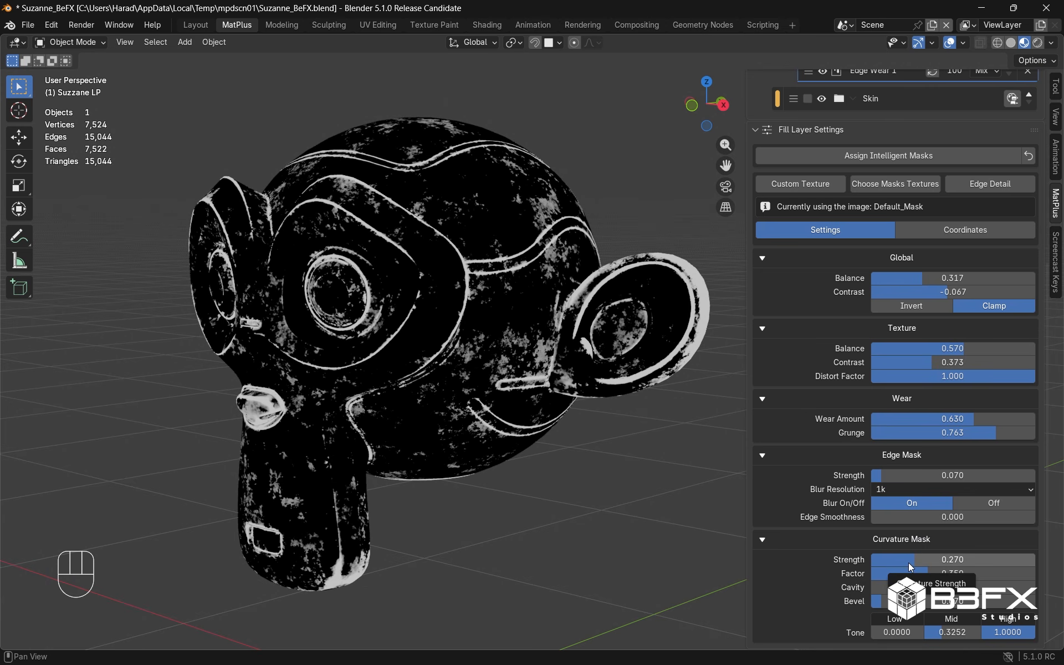
# Set the Edge Wear mask's Curvature Mask strength to 0.257 and factor to 0.367, raise its cavity, and inspect the head
pyautogui.moveTo(916, 565)
pyautogui.mouseDown()
pyautogui.moveTo(937, 565)
pyautogui.moveTo(913, 566)
pyautogui.mouseUp()
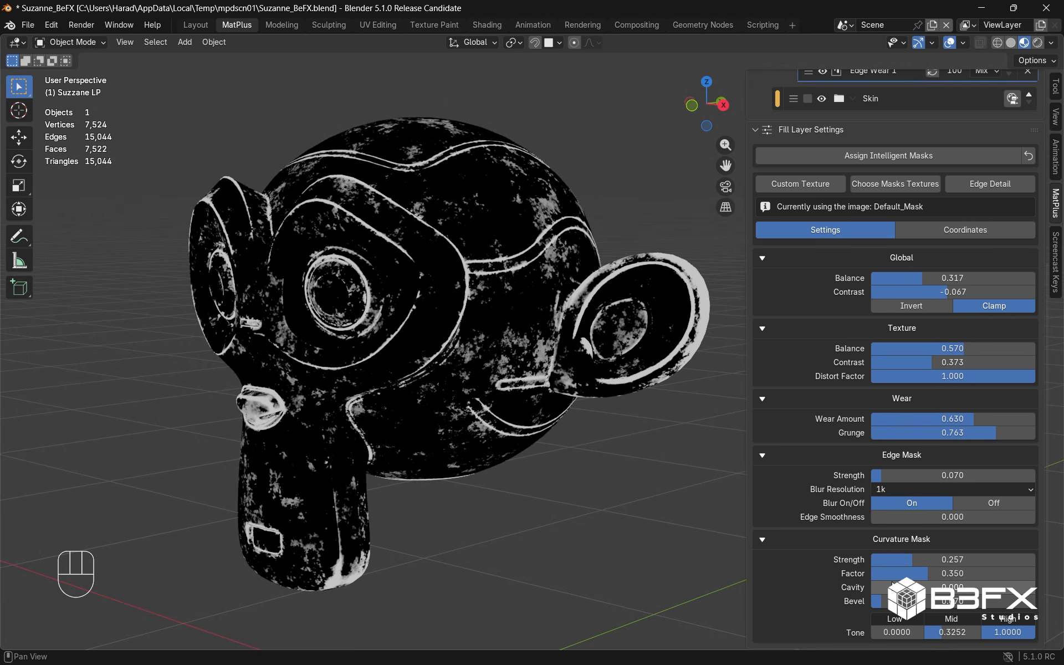
pyautogui.moveTo(929, 579); pyautogui.dragTo(884, 602)
pyautogui.moveTo(501, 435); pyautogui.dragTo(477, 436, button='middle')
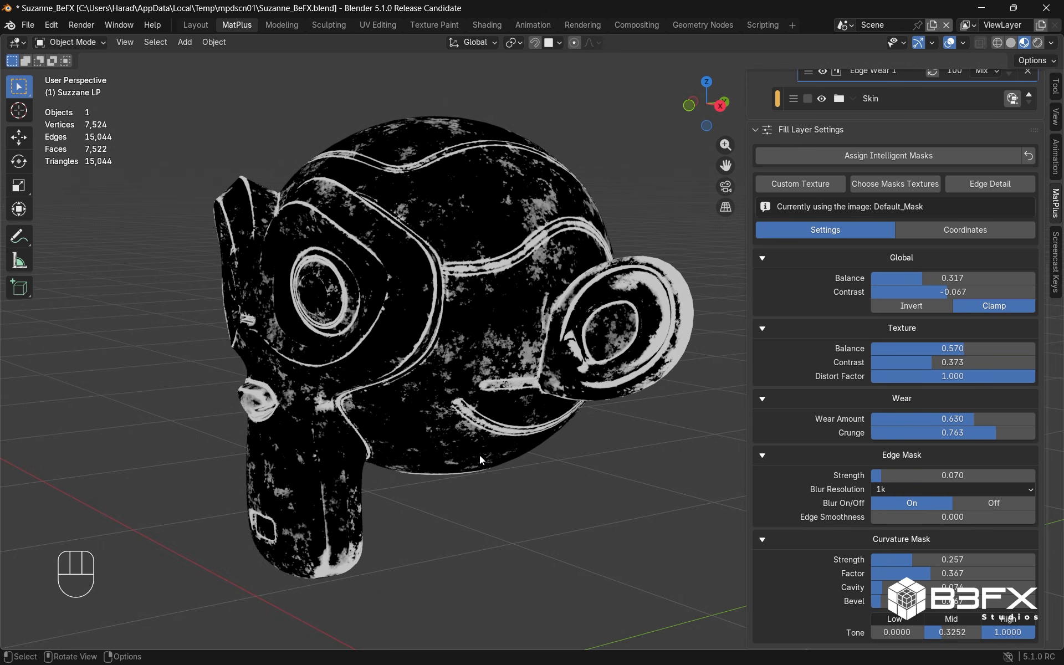
pyautogui.moveTo(480, 455); pyautogui.dragTo(526, 395, button='middle')
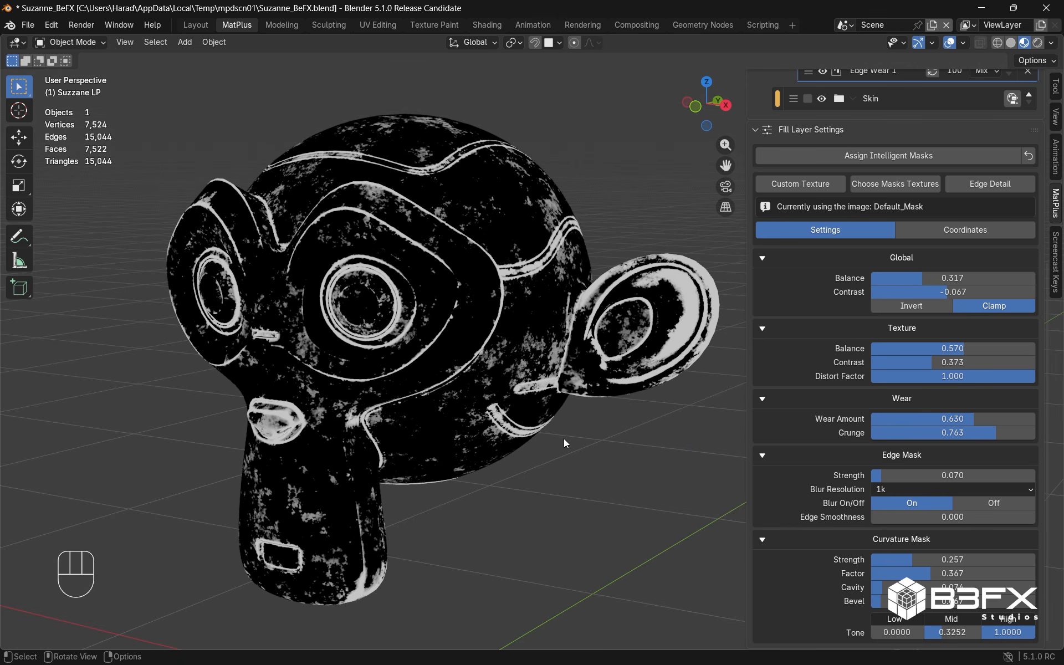
# Add a fill effect above Edge Wear in Fill Layer 2's mask and give it the grunge_mask_17_roughness texture
pyautogui.scroll(6, 845, 403)
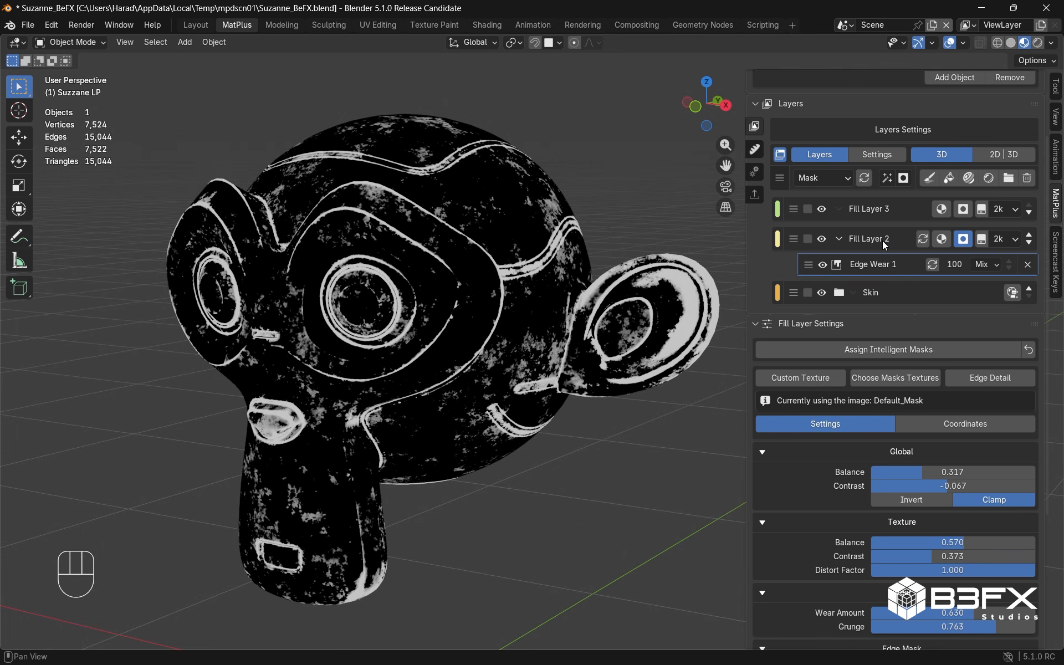
pyautogui.click(887, 177)
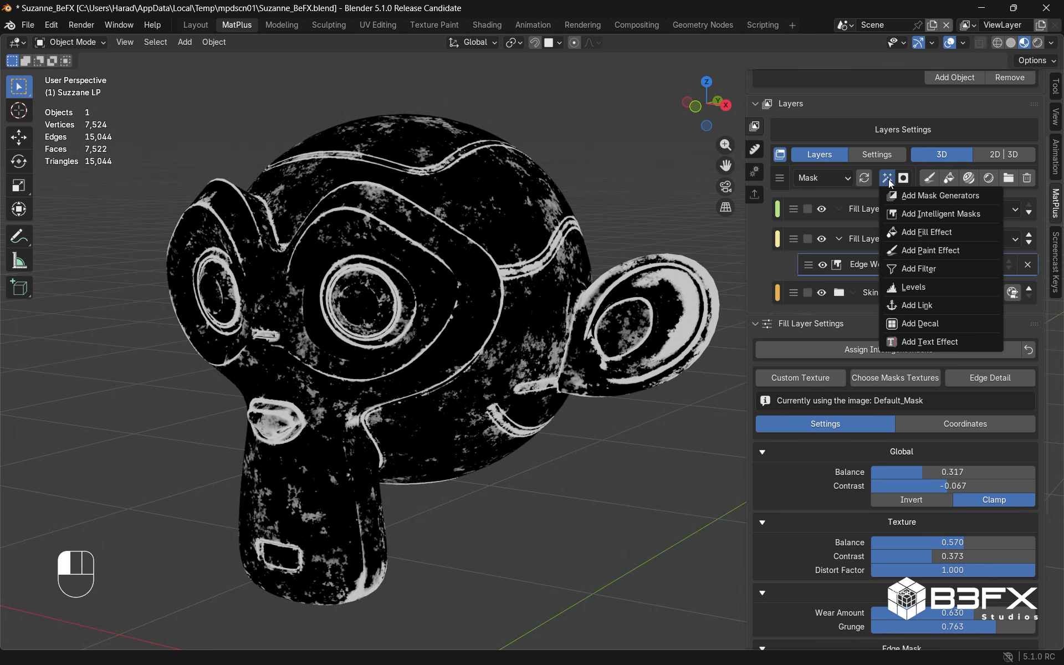
pyautogui.click(903, 178)
pyautogui.click(885, 184)
pyautogui.click(887, 177)
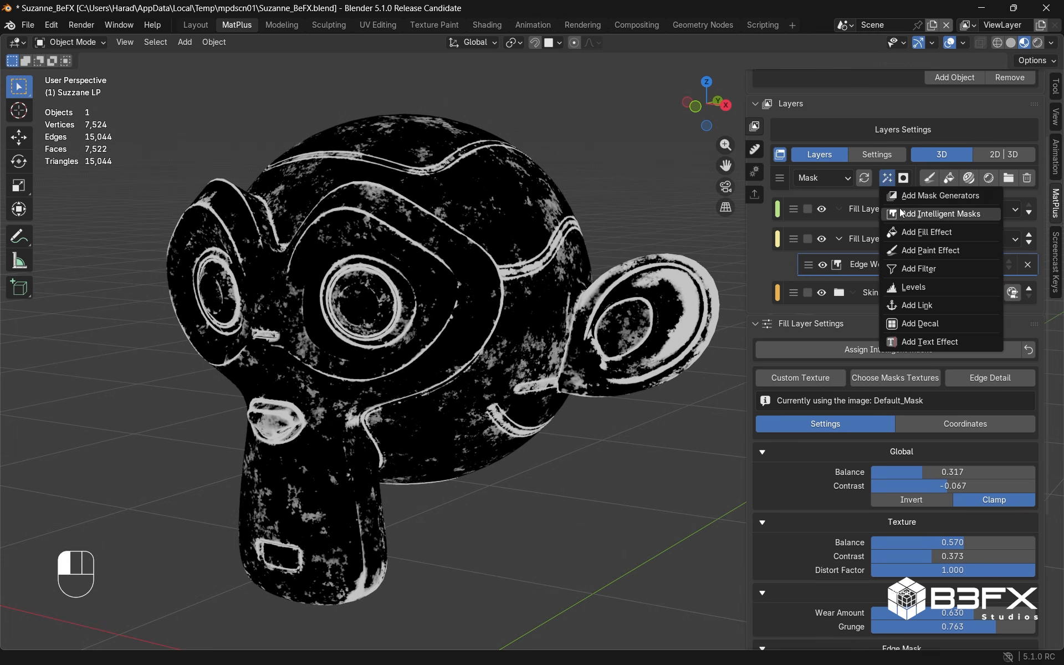
pyautogui.click(913, 233)
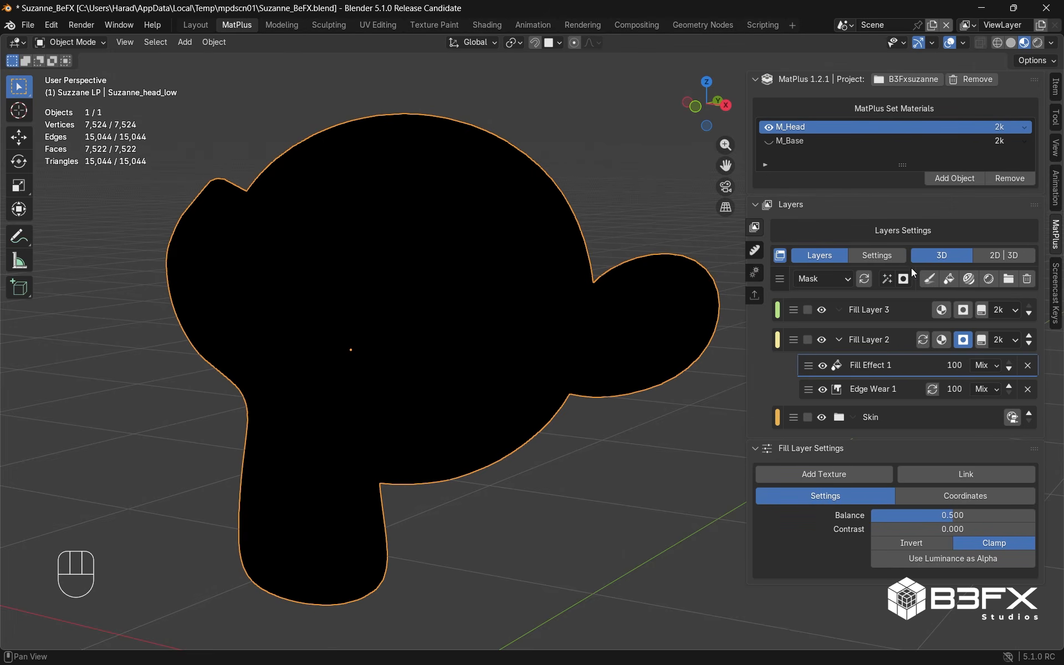
pyautogui.click(845, 475)
pyautogui.click(978, 602)
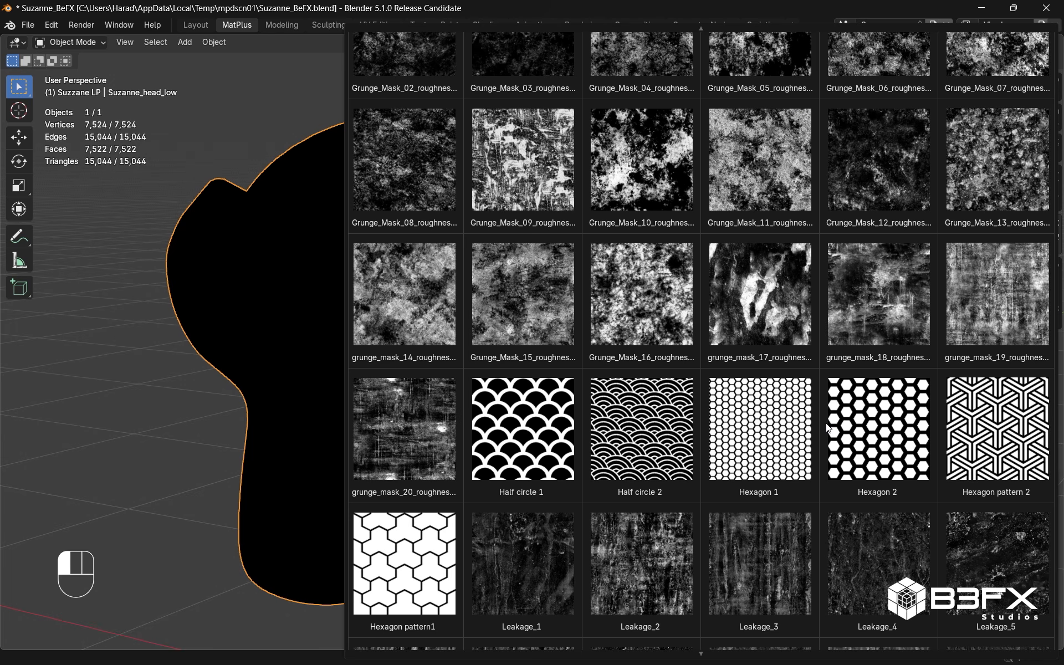
pyautogui.click(763, 305)
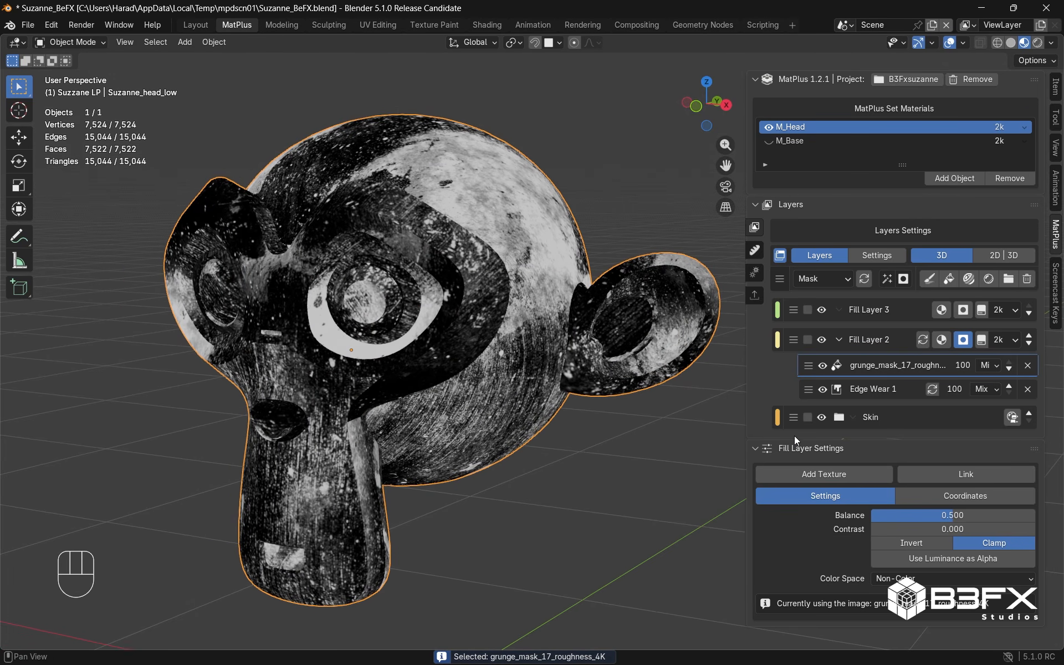
# Set the grunge texture effect's blending mode to Multiply and check the combined mask on the head
pyautogui.click(990, 367)
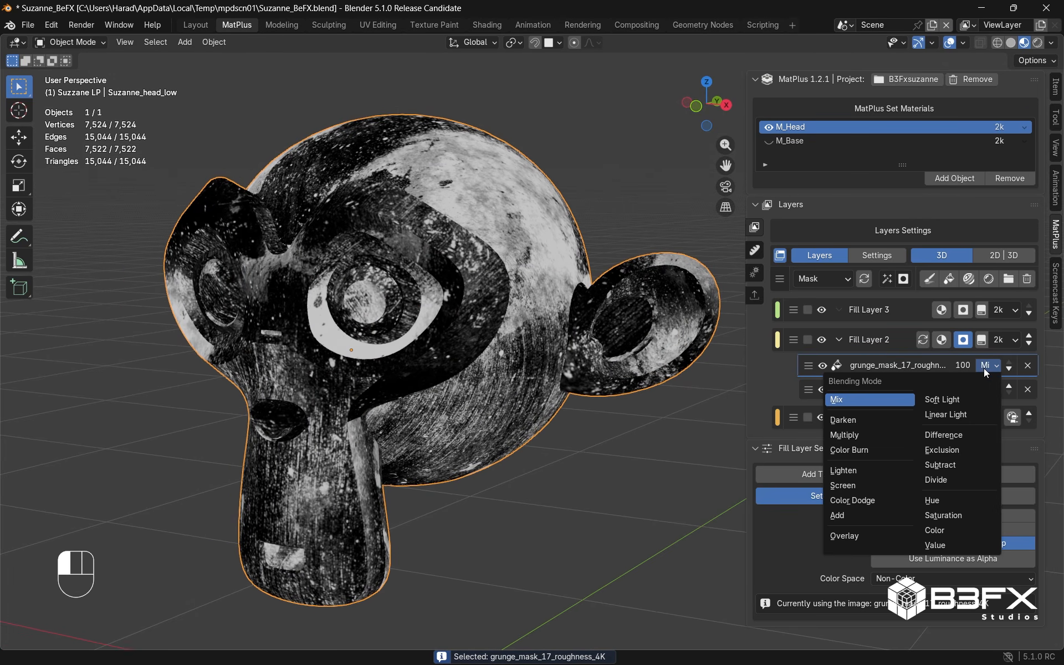
pyautogui.click(851, 440)
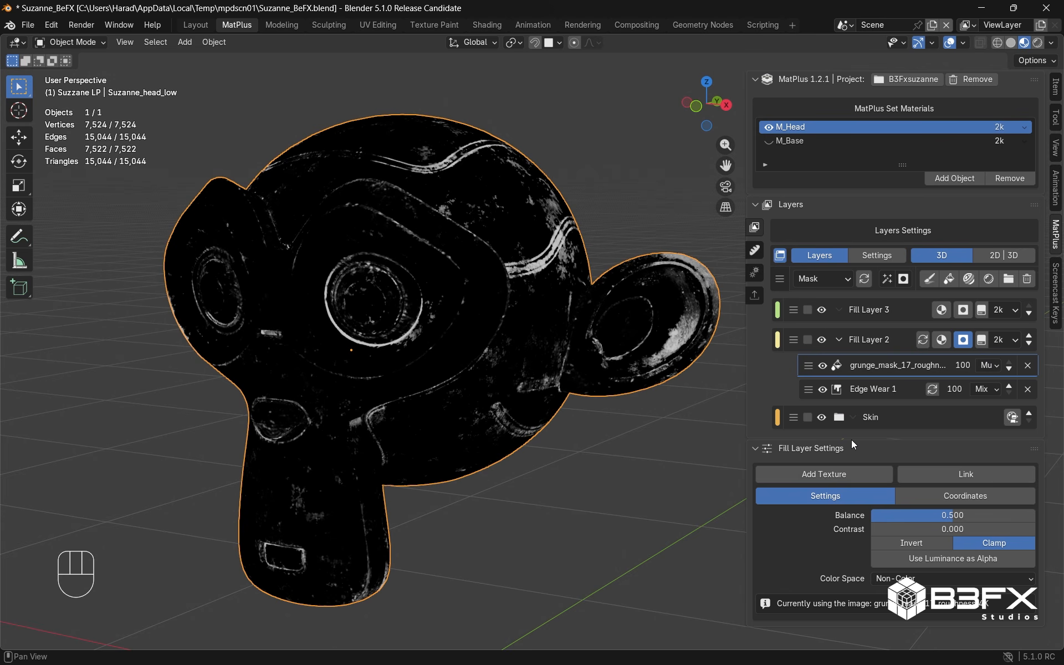
pyautogui.moveTo(597, 301); pyautogui.dragTo(561, 327, button='middle')
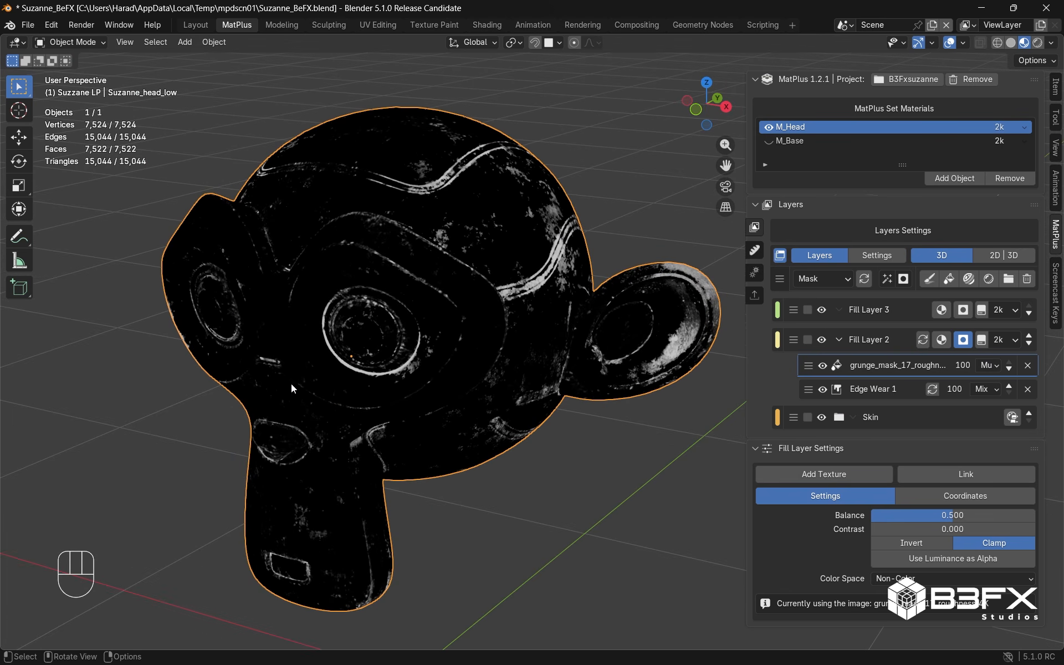
# Show Fill Layer 2's material again and compare the worn edges with the grunge texture effect hidden and shown
pyautogui.keyDown('alt'); pyautogui.click(942, 340); pyautogui.keyUp('alt')
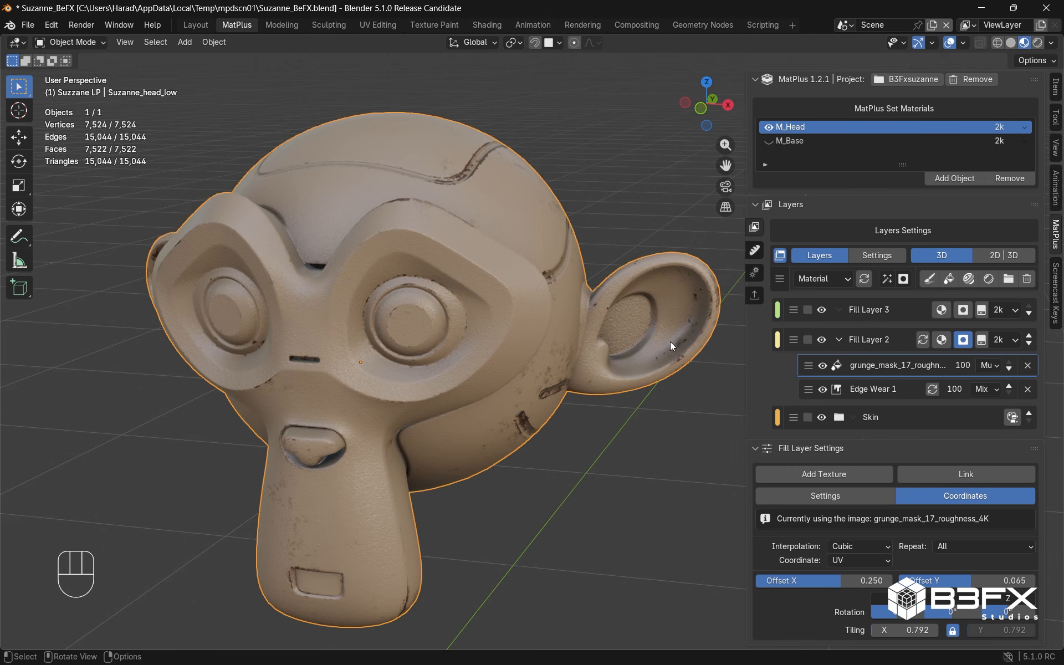
pyautogui.moveTo(554, 343); pyautogui.dragTo(535, 365, button='middle')
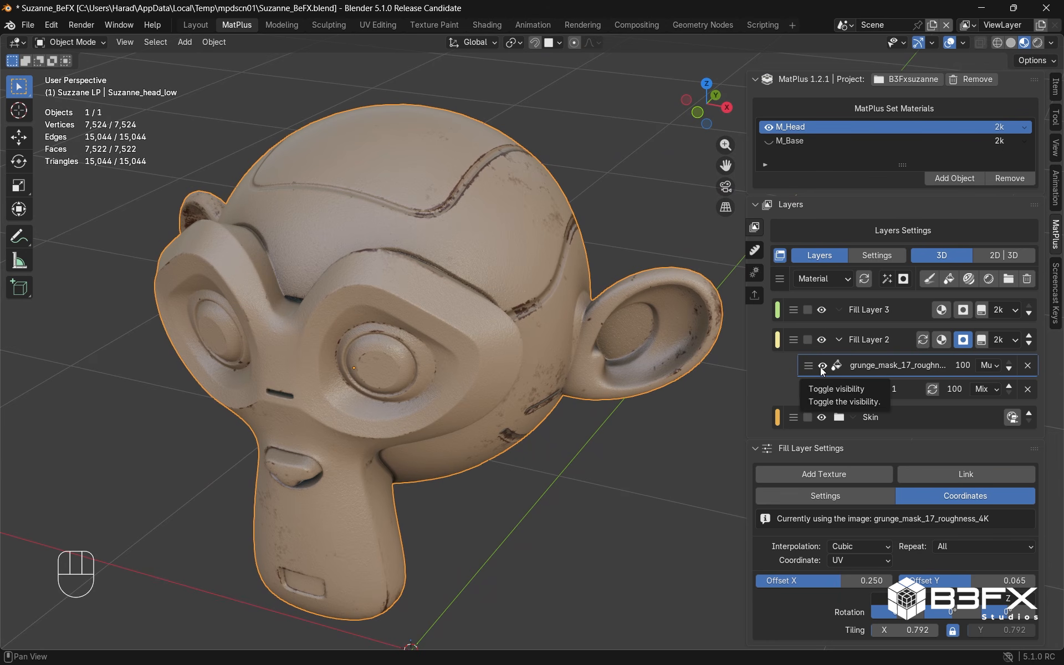
pyautogui.click(820, 367)
pyautogui.moveTo(504, 318)
pyautogui.mouseDown(button='middle')
pyautogui.moveTo(340, 316)
pyautogui.moveTo(177, 294)
pyautogui.moveTo(415, 335)
pyautogui.moveTo(653, 313)
pyautogui.moveTo(458, 301)
pyautogui.moveTo(505, 300)
pyautogui.mouseUp(button='middle')
pyautogui.click(821, 366)
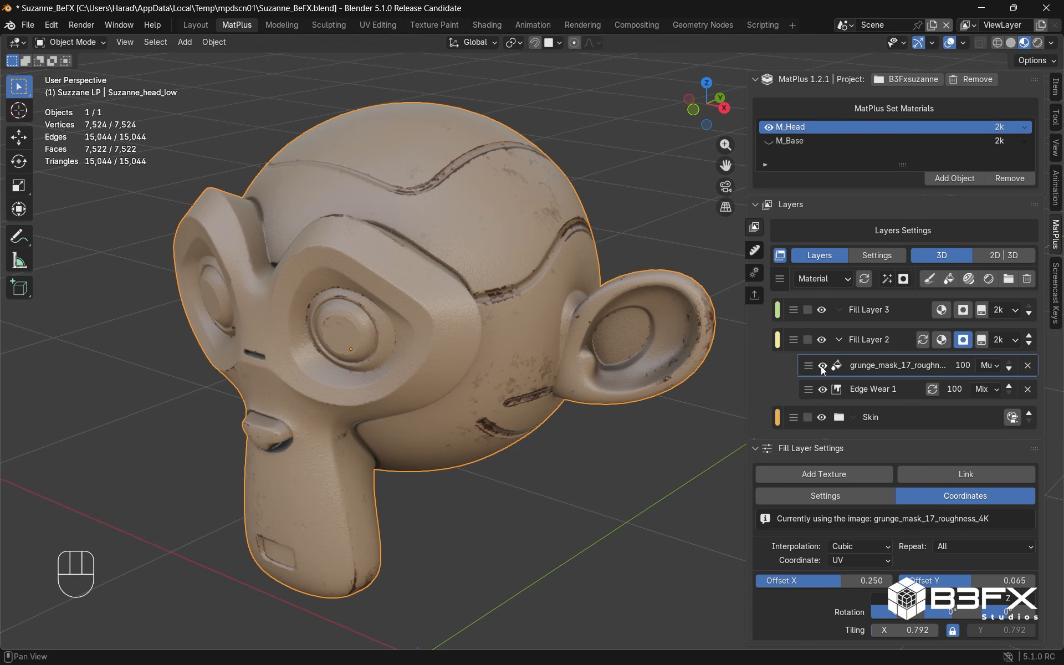
pyautogui.moveTo(582, 330)
pyautogui.mouseDown(button='middle')
pyautogui.moveTo(418, 334)
pyautogui.moveTo(300, 314)
pyautogui.moveTo(424, 345)
pyautogui.moveTo(583, 315)
pyautogui.moveTo(538, 353)
pyautogui.moveTo(468, 376)
pyautogui.moveTo(304, 317)
pyautogui.moveTo(496, 365)
pyautogui.moveTo(547, 321)
pyautogui.mouseUp(button='middle')
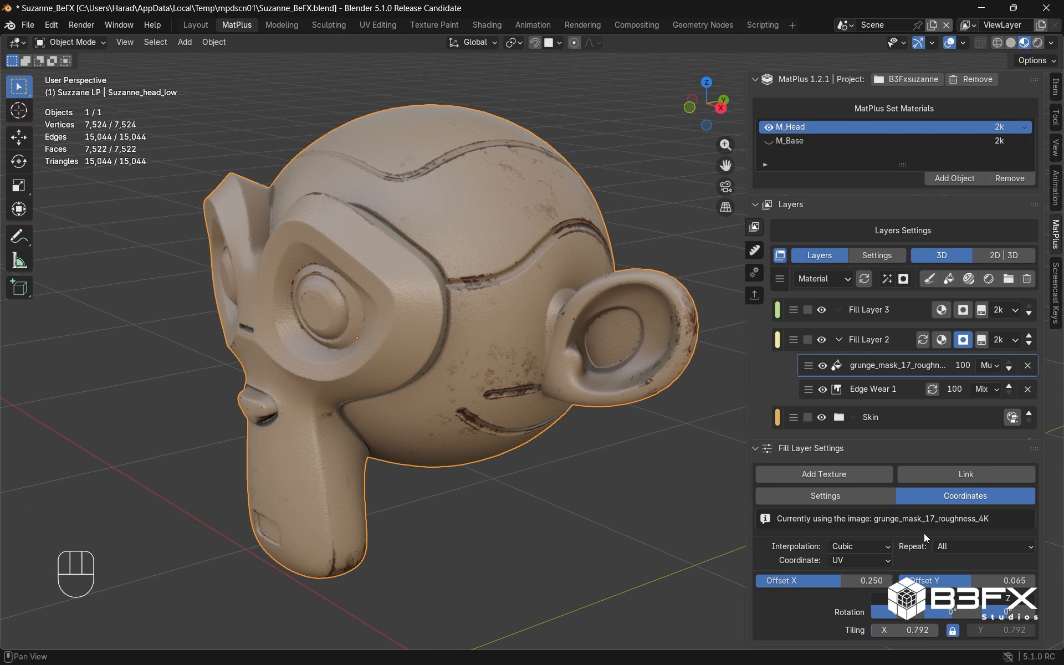
# Raise the grunge texture effect's balance and adjust its contrast in its settings
pyautogui.click(841, 491)
pyautogui.moveTo(969, 520); pyautogui.dragTo(1021, 519)
pyautogui.moveTo(894, 529)
pyautogui.mouseDown()
pyautogui.moveTo(907, 529)
pyautogui.moveTo(892, 529)
pyautogui.mouseUp()
pyautogui.moveTo(441, 377)
pyautogui.mouseDown(button='middle')
pyautogui.moveTo(457, 418)
pyautogui.moveTo(442, 373)
pyautogui.mouseUp(button='middle')
# Set the Edge Wear mask's global contrast to -0.248, texture balance to 0.563 and contrast to 0.484, wear amount to 0.654 and grunge to 0.706
pyautogui.click(873, 389)
pyautogui.scroll(-5, 862, 455)
pyautogui.moveTo(936, 417); pyautogui.dragTo(932, 417)
pyautogui.moveTo(964, 473); pyautogui.dragTo(963, 473)
pyautogui.moveTo(932, 487); pyautogui.dragTo(950, 487)
pyautogui.moveTo(974, 544); pyautogui.dragTo(978, 544)
pyautogui.moveTo(995, 558); pyautogui.dragTo(986, 557)
pyautogui.moveTo(583, 388); pyautogui.dragTo(631, 370, button='middle')
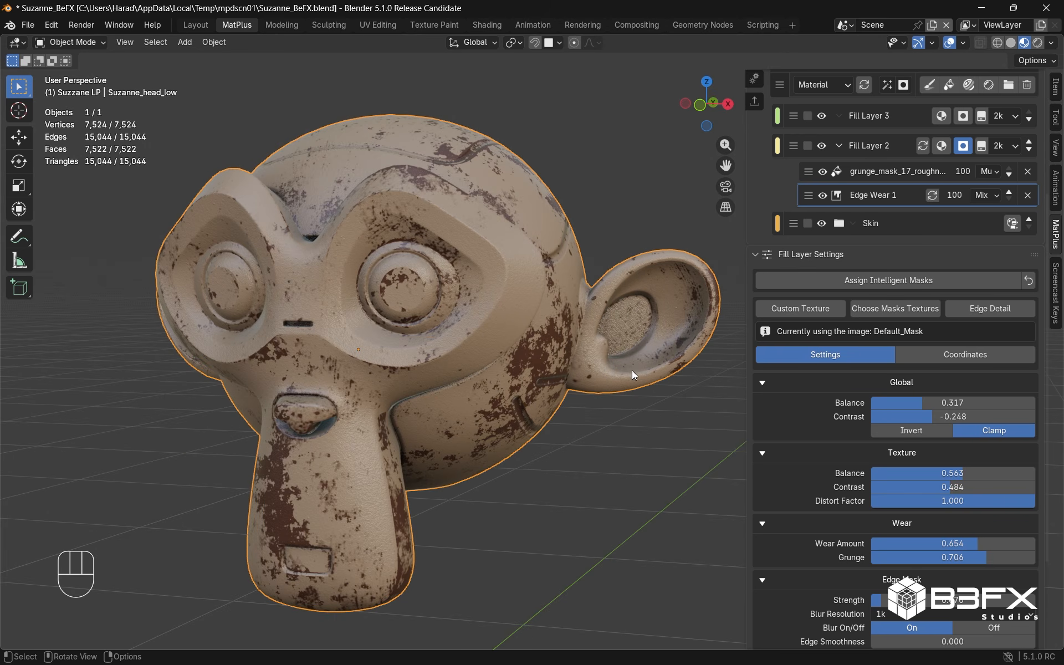
# Raise the Edge Wear mask's Edge Mask strength along with its Curvature Mask cavity and strength
pyautogui.scroll(-4, 840, 529)
pyautogui.moveTo(883, 475); pyautogui.dragTo(946, 475)
pyautogui.moveTo(884, 587); pyautogui.dragTo(904, 587)
pyautogui.moveTo(913, 560)
pyautogui.mouseDown()
pyautogui.moveTo(1012, 559)
pyautogui.moveTo(923, 560)
pyautogui.mouseUp()
# Set the grunge texture effect's tiling to 0.623
pyautogui.scroll(8, 896, 437)
pyautogui.click(895, 365)
pyautogui.keyDown('shift'); pyautogui.moveTo(904, 629); pyautogui.dragTo(881, 629); pyautogui.keyUp('shift')
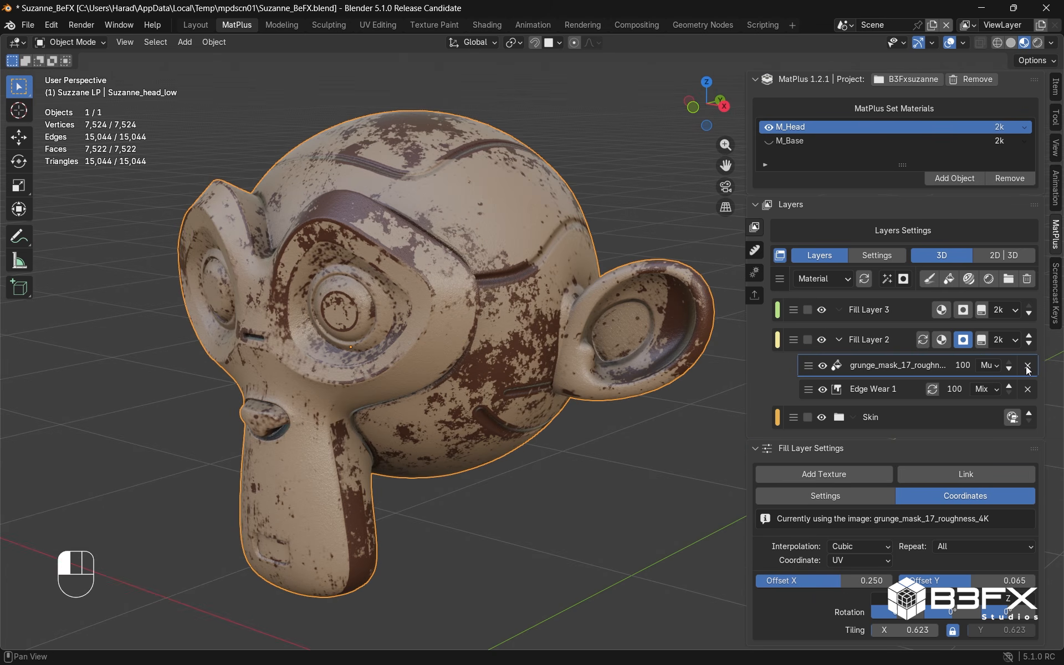
# Remove the grunge texture effect from Fill Layer 2's mask and replace Edge Wear with the Edge intelligent mask
pyautogui.click(1027, 365)
pyautogui.moveTo(554, 366); pyautogui.dragTo(527, 424, button='middle')
pyautogui.click(893, 450)
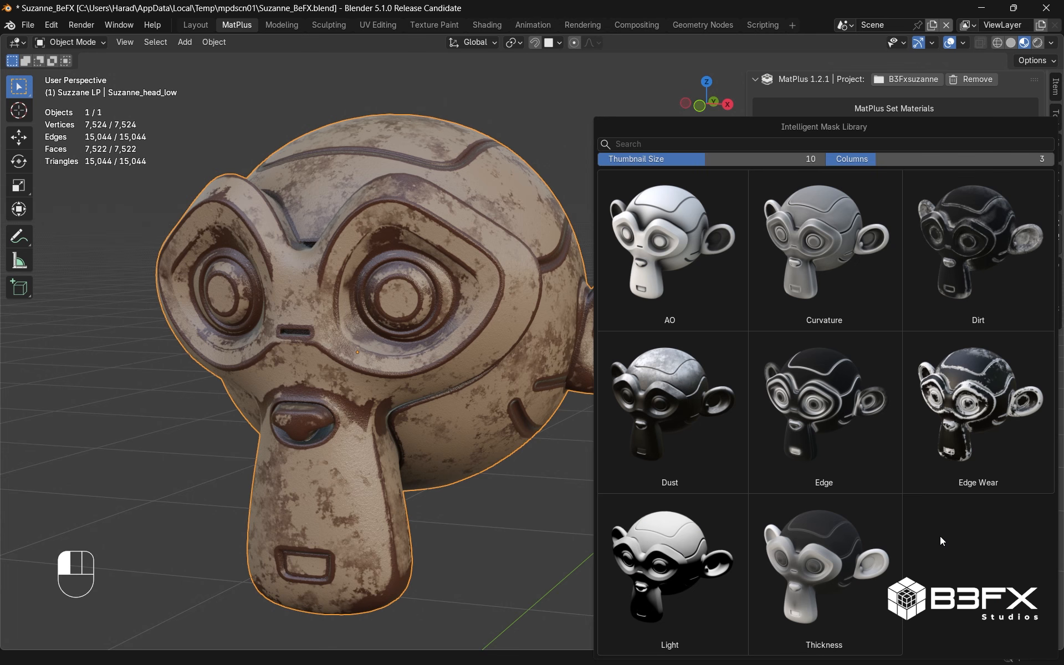
pyautogui.click(818, 416)
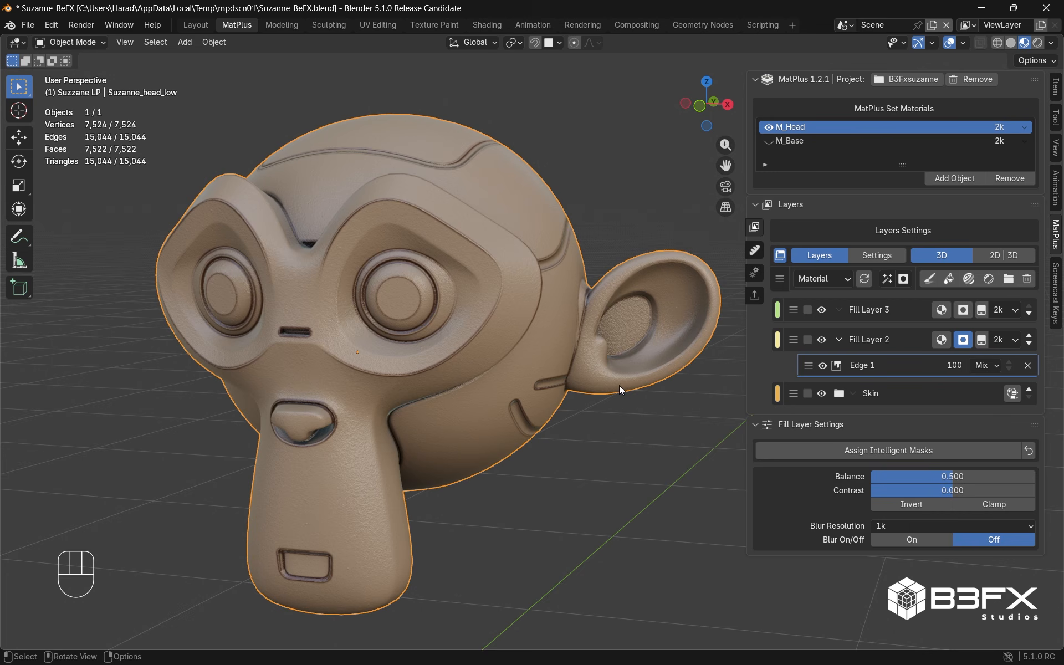
pyautogui.moveTo(515, 363); pyautogui.dragTo(544, 299, button='middle')
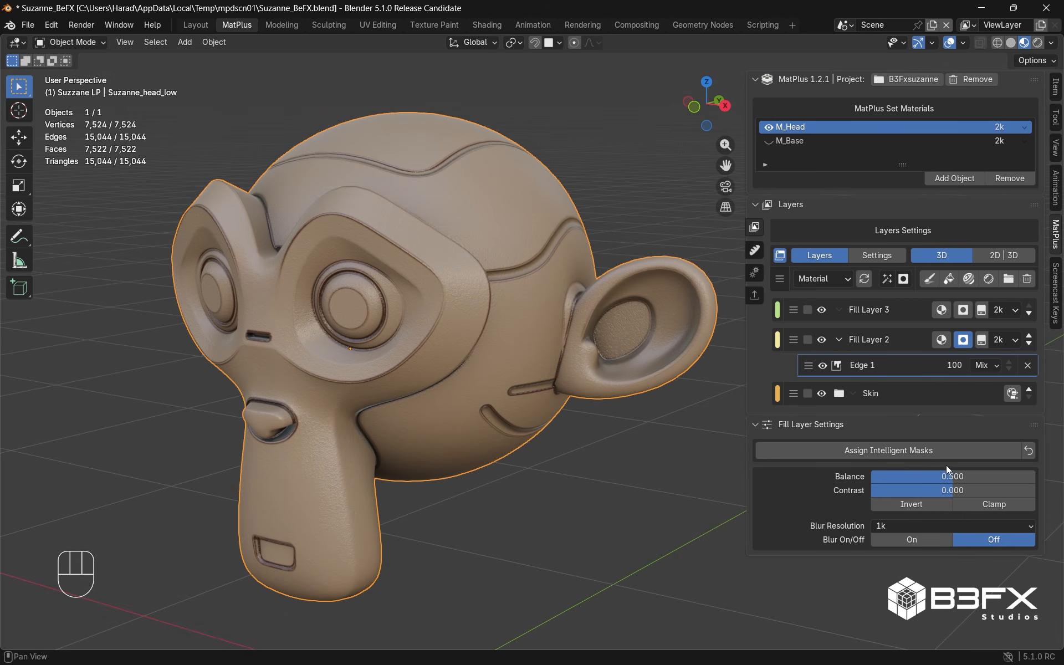
# Preview Fill Layer 2's Edge mask alone on the head and compare it inverted and non-inverted, leaving Invert off
pyautogui.keyDown('alt'); pyautogui.click(958, 340); pyautogui.keyUp('alt')
pyautogui.moveTo(537, 379)
pyautogui.mouseDown(button='middle')
pyautogui.moveTo(567, 371)
pyautogui.moveTo(624, 383)
pyautogui.moveTo(604, 435)
pyautogui.moveTo(485, 398)
pyautogui.moveTo(288, 391)
pyautogui.moveTo(520, 406)
pyautogui.moveTo(552, 371)
pyautogui.moveTo(518, 389)
pyautogui.moveTo(539, 386)
pyautogui.mouseUp(button='middle')
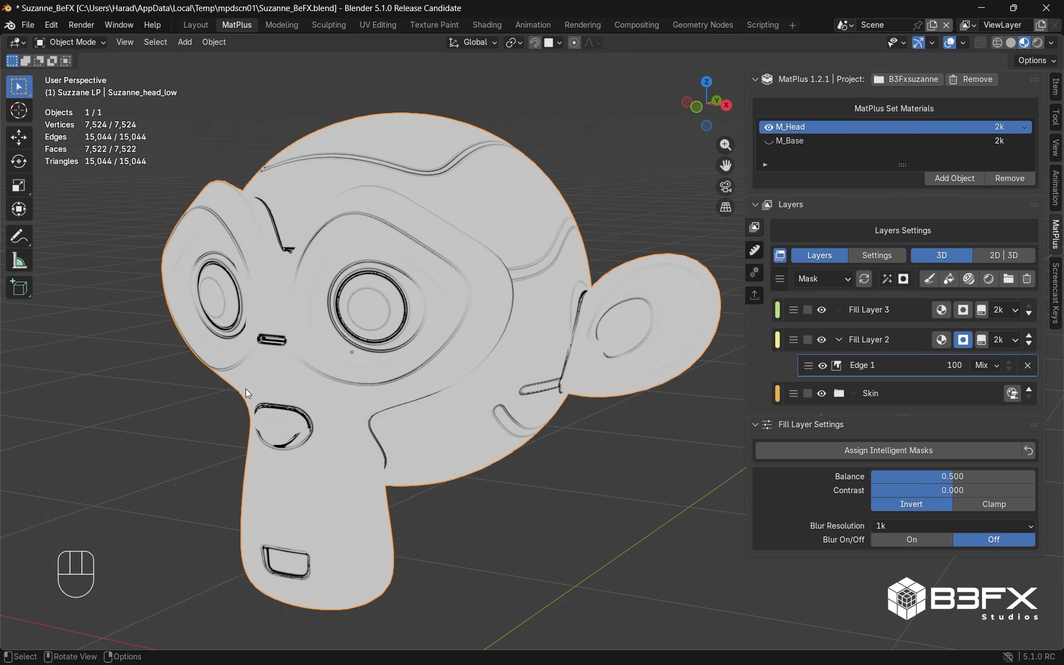
pyautogui.click(931, 502)
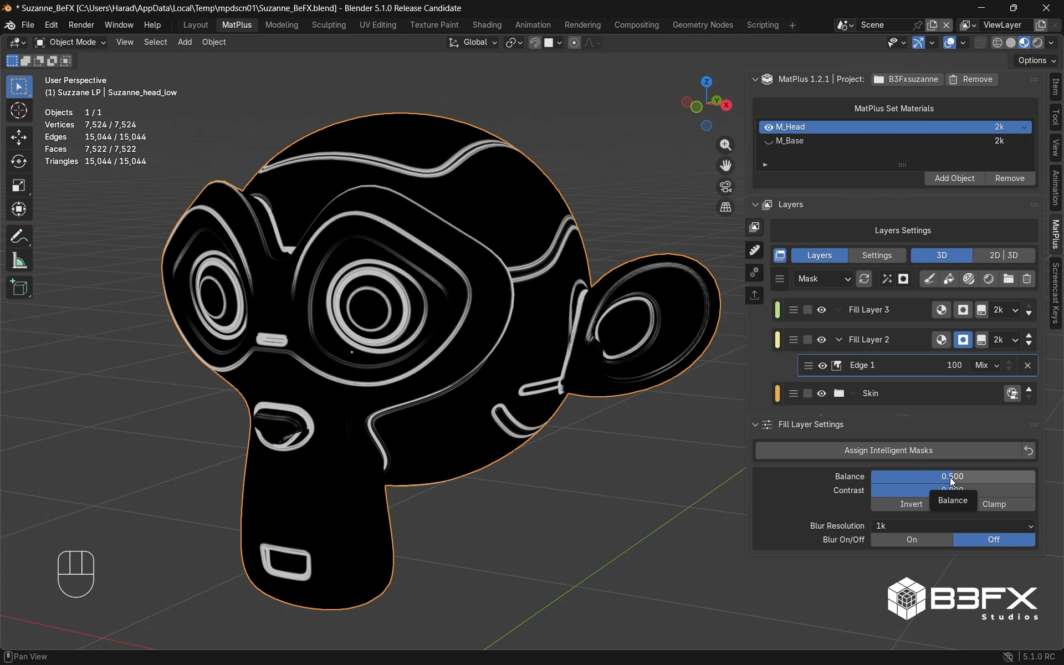
# Set the Edge mask's balance to 0.510 and contrast to 0.013, and enable its blur
pyautogui.moveTo(951, 481)
pyautogui.mouseDown()
pyautogui.moveTo(929, 481)
pyautogui.moveTo(955, 481)
pyautogui.moveTo(955, 490)
pyautogui.mouseUp()
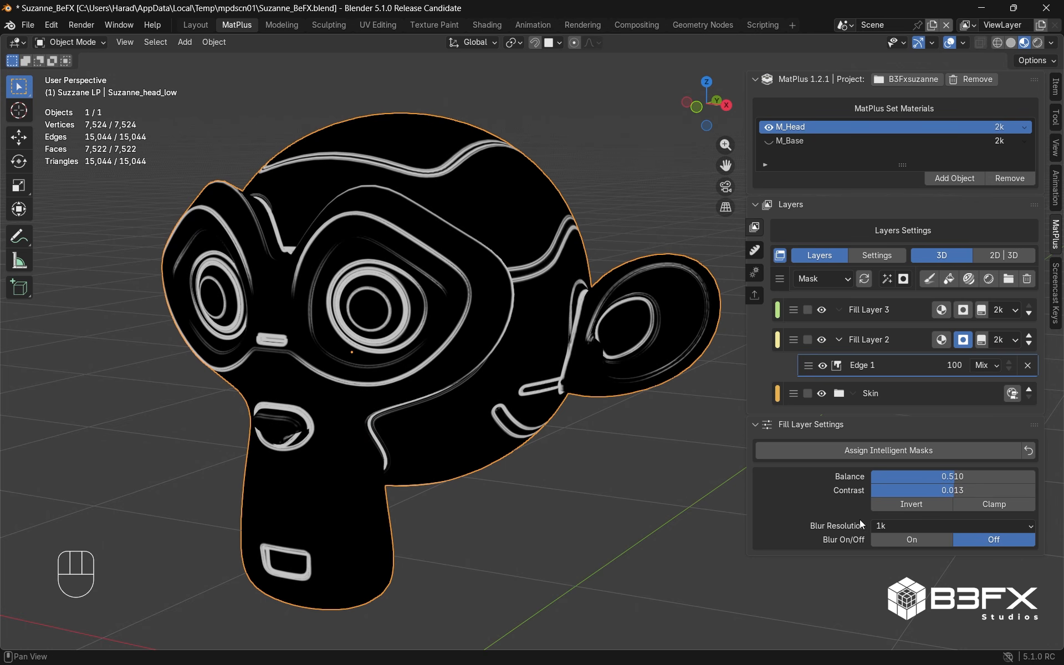
pyautogui.click(892, 539)
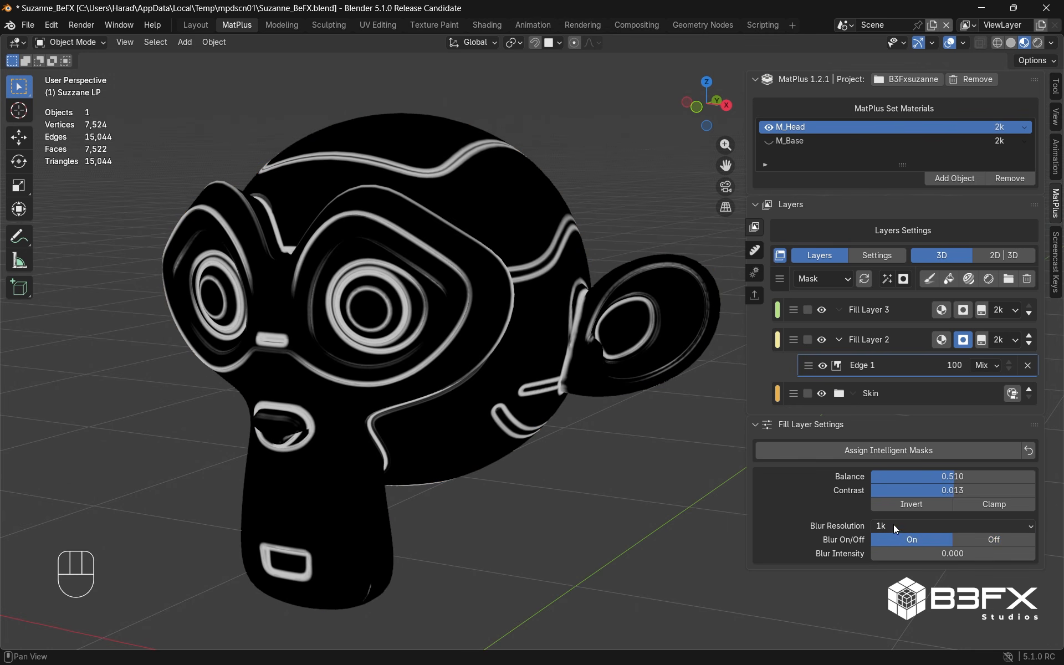
# Set the Edge mask's blur resolution to 2k and its blur intensity to 0.094
pyautogui.click(901, 527)
pyautogui.click(881, 601)
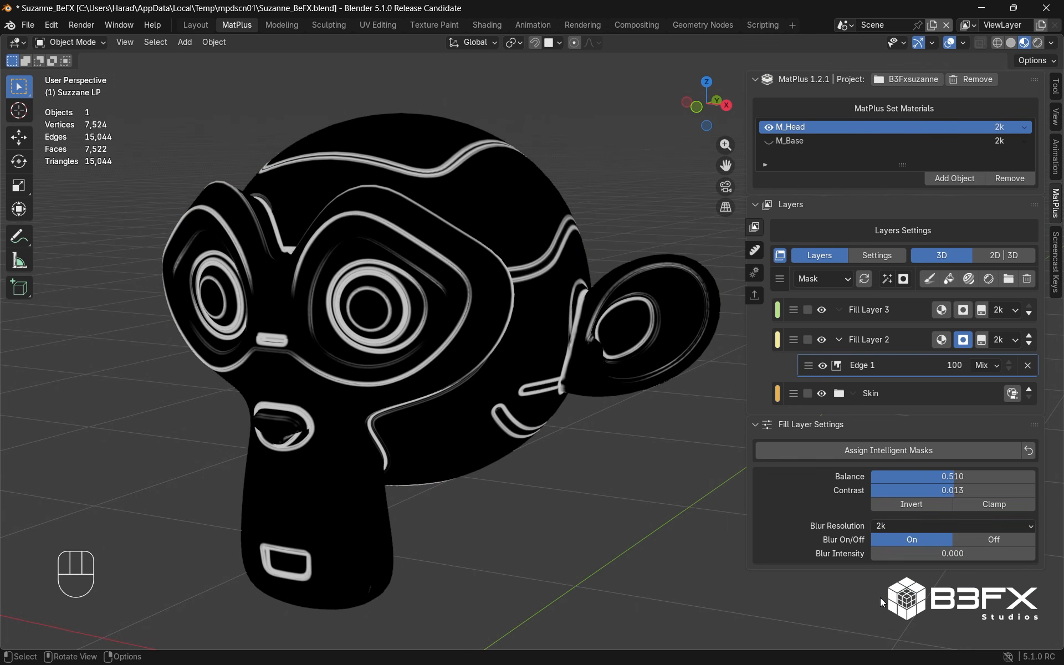
pyautogui.moveTo(879, 554); pyautogui.dragTo(895, 554)
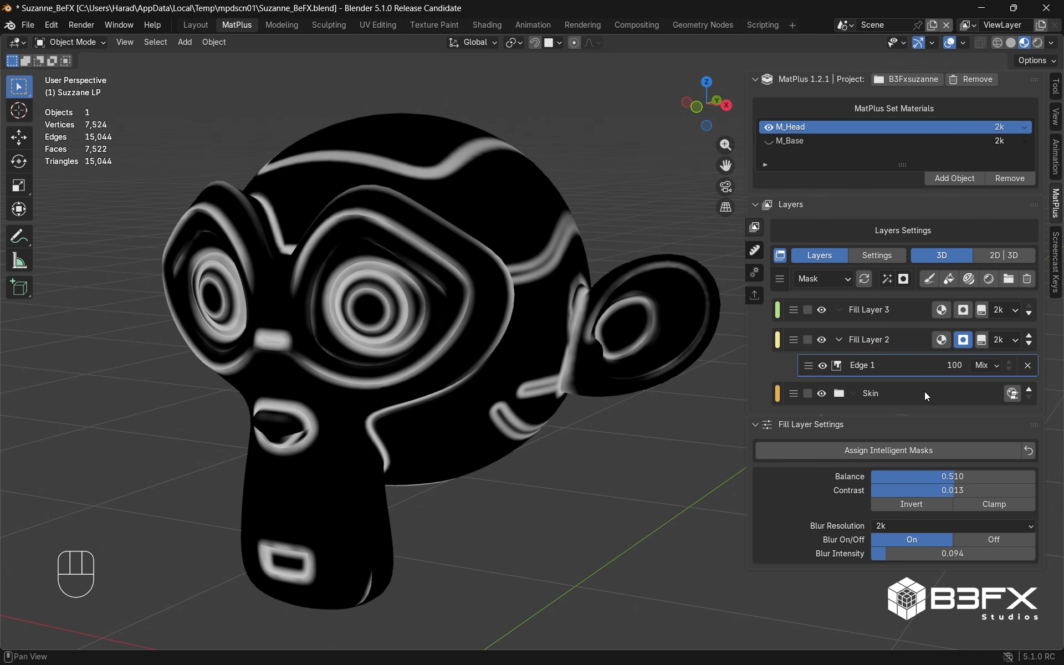
# Leave the mask preview, remove Fill Layer 3, and display Fill Layer 2's material settings
pyautogui.keyDown('alt'); pyautogui.click(937, 341); pyautogui.keyUp('alt')
pyautogui.moveTo(470, 403); pyautogui.dragTo(443, 400, button='middle')
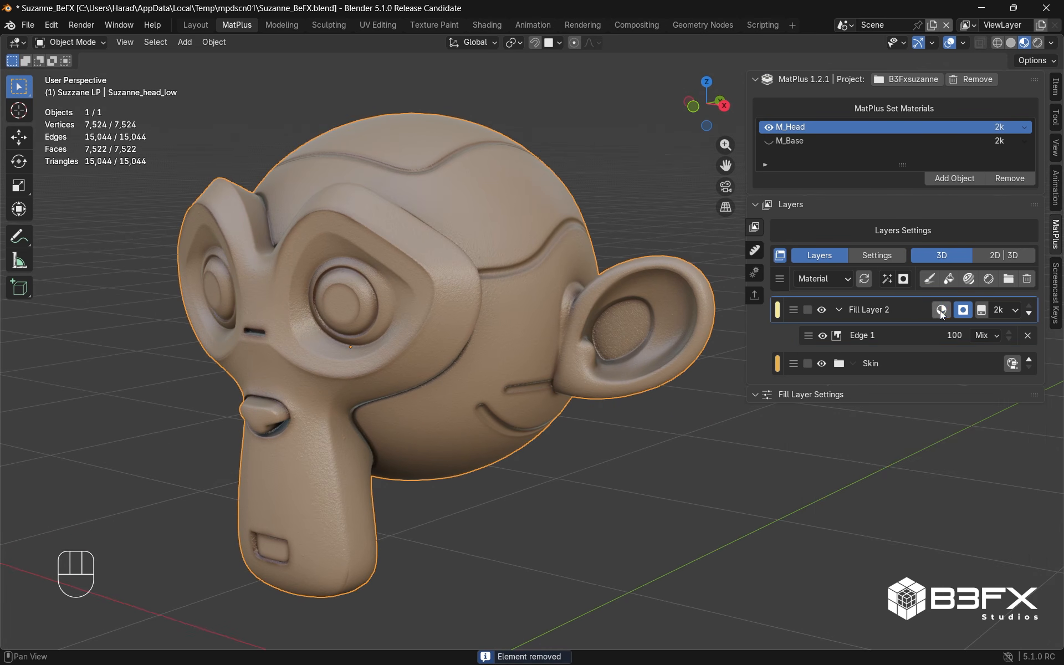
pyautogui.click(941, 310)
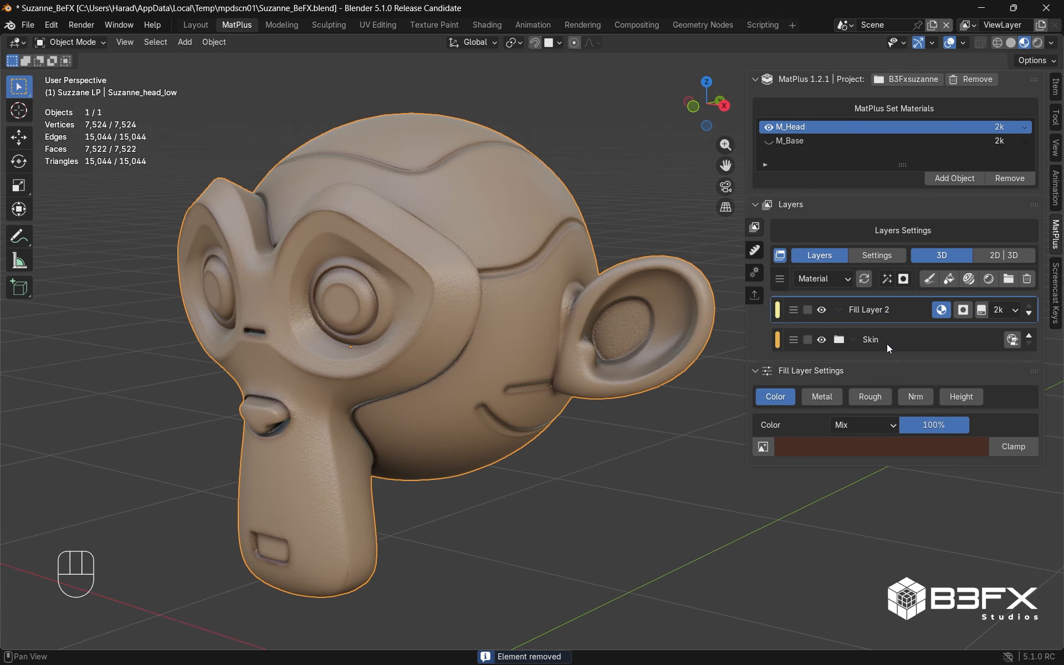
# Change Fill Layer 2's base color to a bright cyan-blue along the head's masked edges
pyautogui.click(842, 449)
pyautogui.moveTo(917, 284); pyautogui.dragTo(960, 241)
pyautogui.moveTo(978, 283); pyautogui.dragTo(982, 205)
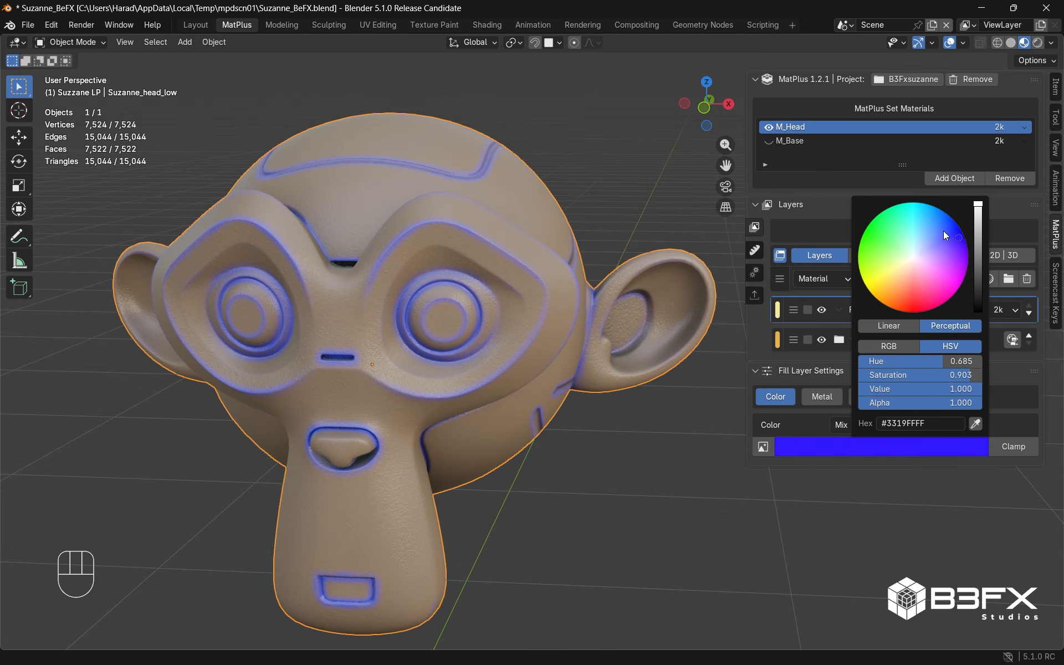
pyautogui.moveTo(944, 231); pyautogui.dragTo(926, 203)
pyautogui.moveTo(546, 361); pyautogui.dragTo(501, 357, button='middle')
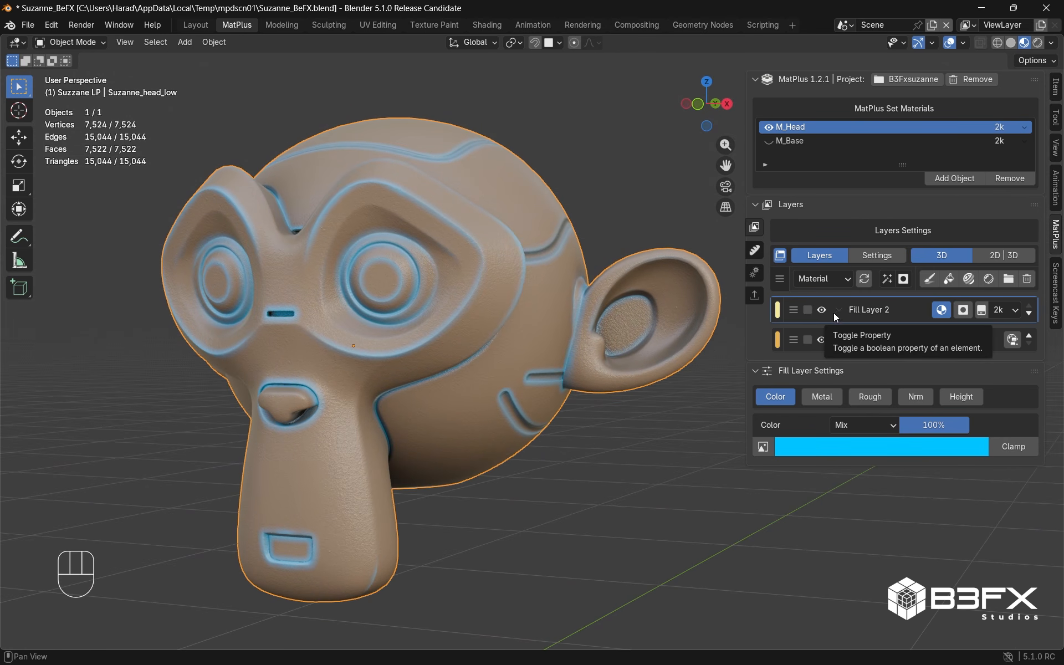
# Add an Emission channel to the M_Head material and return to its layers
pyautogui.click(873, 258)
pyautogui.click(1027, 446)
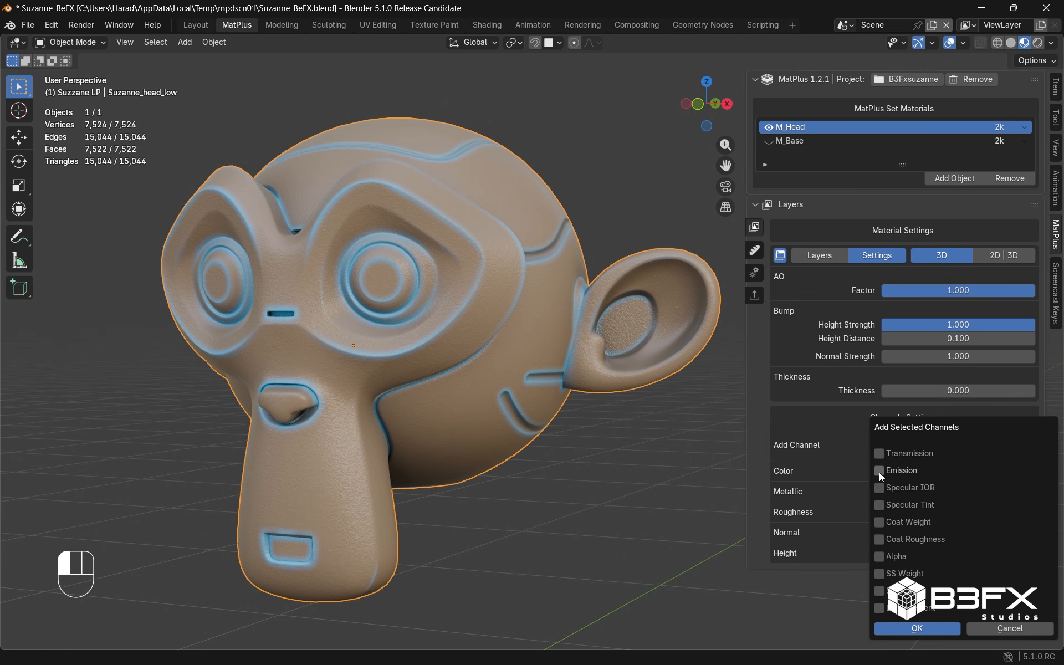
pyautogui.click(879, 471)
pyautogui.click(931, 628)
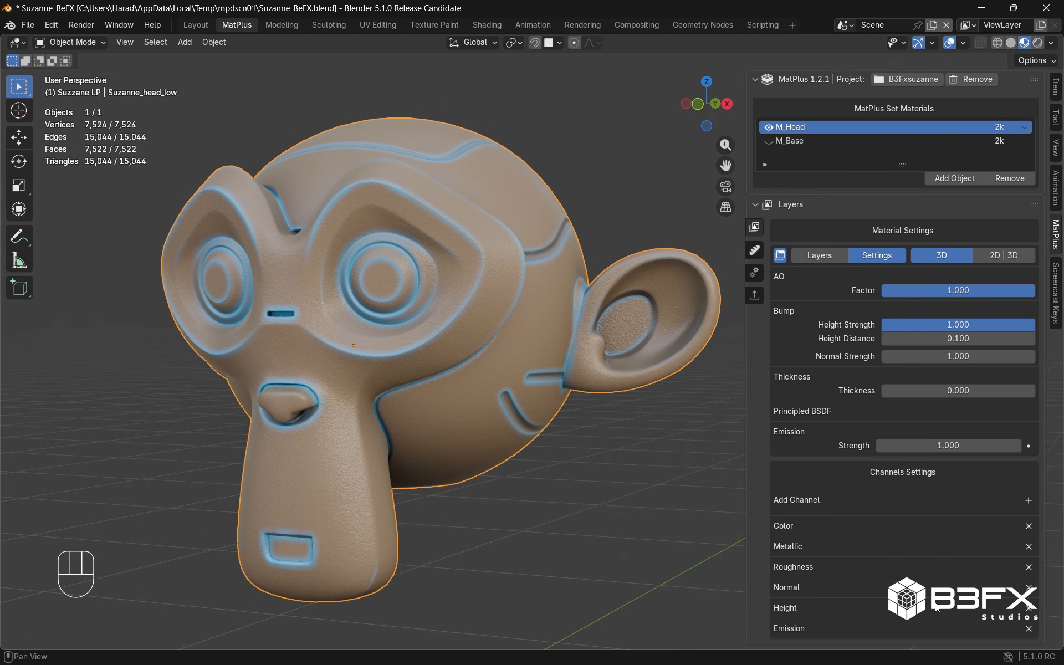
pyautogui.click(819, 255)
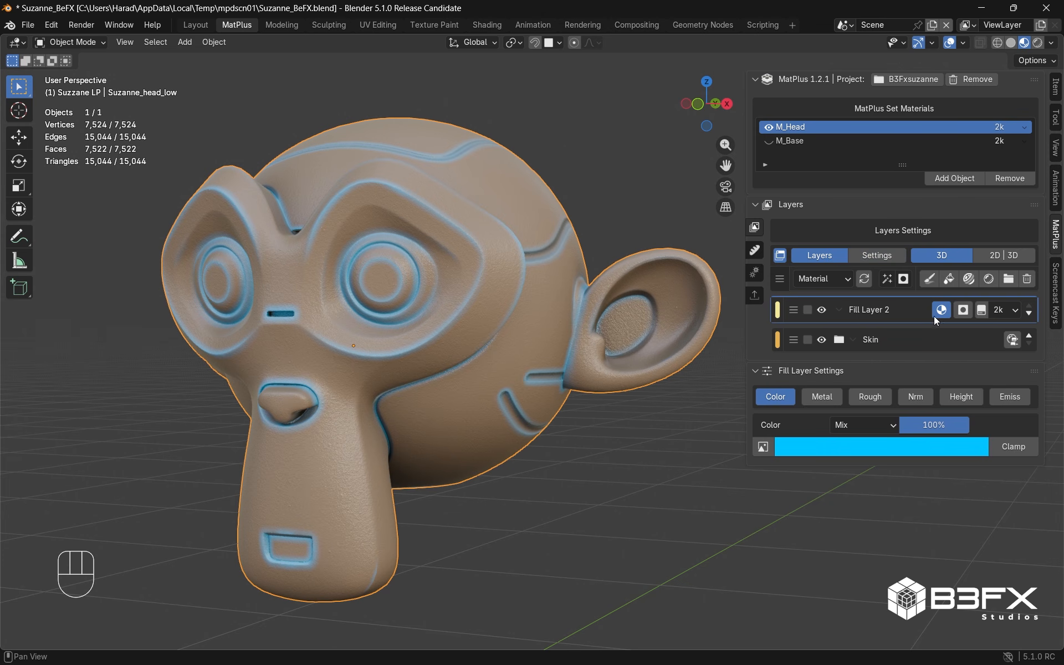
# Enable Emission on Fill Layer 2 and brighten its emission color to a neutral grey
pyautogui.click(1011, 397)
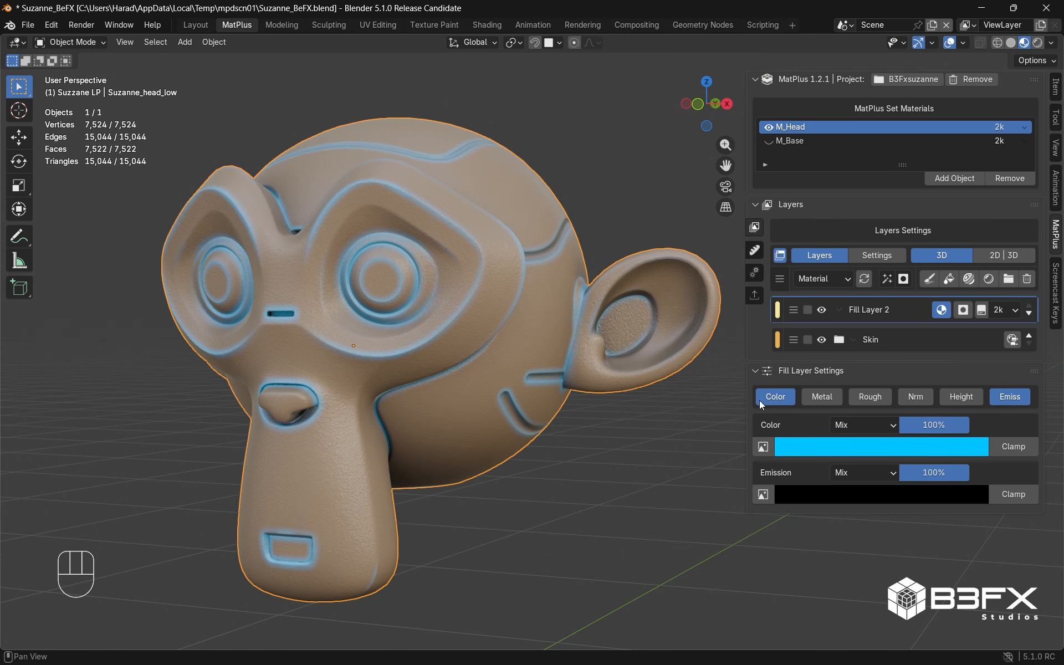
pyautogui.click(814, 495)
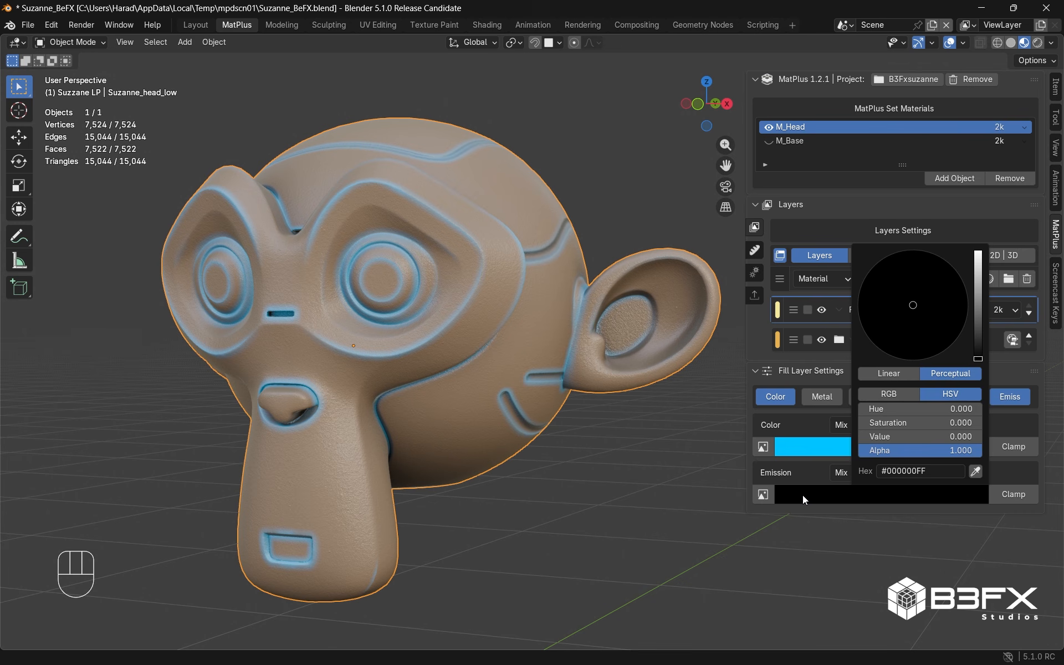
pyautogui.moveTo(978, 360); pyautogui.dragTo(978, 295)
pyautogui.moveTo(444, 316); pyautogui.dragTo(424, 337, button='middle')
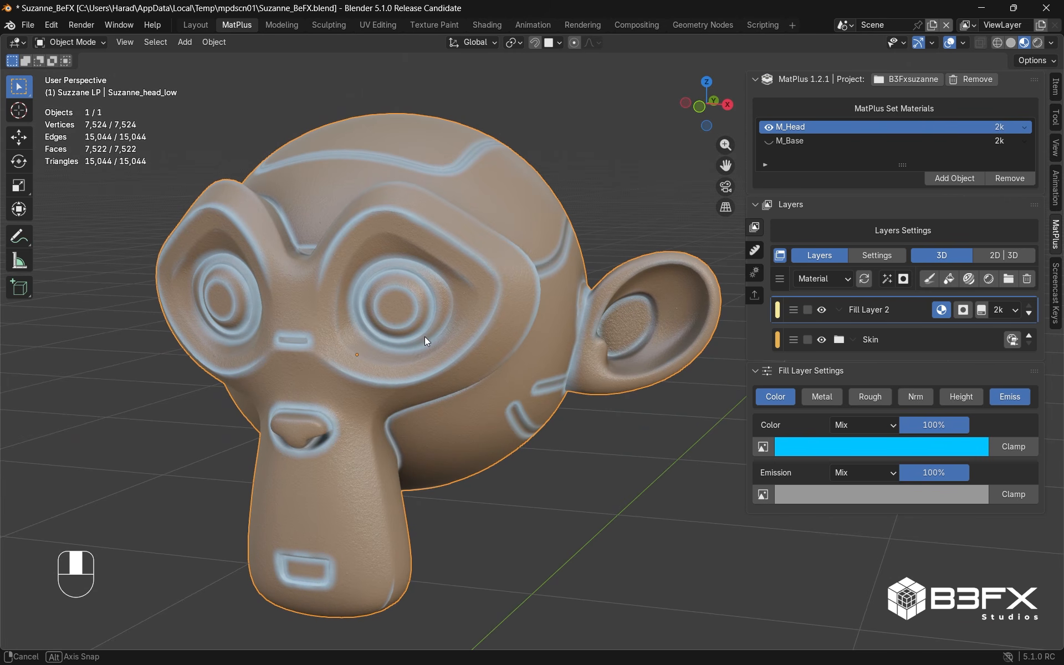
pyautogui.moveTo(184, 311); pyautogui.dragTo(412, 391, button='middle')
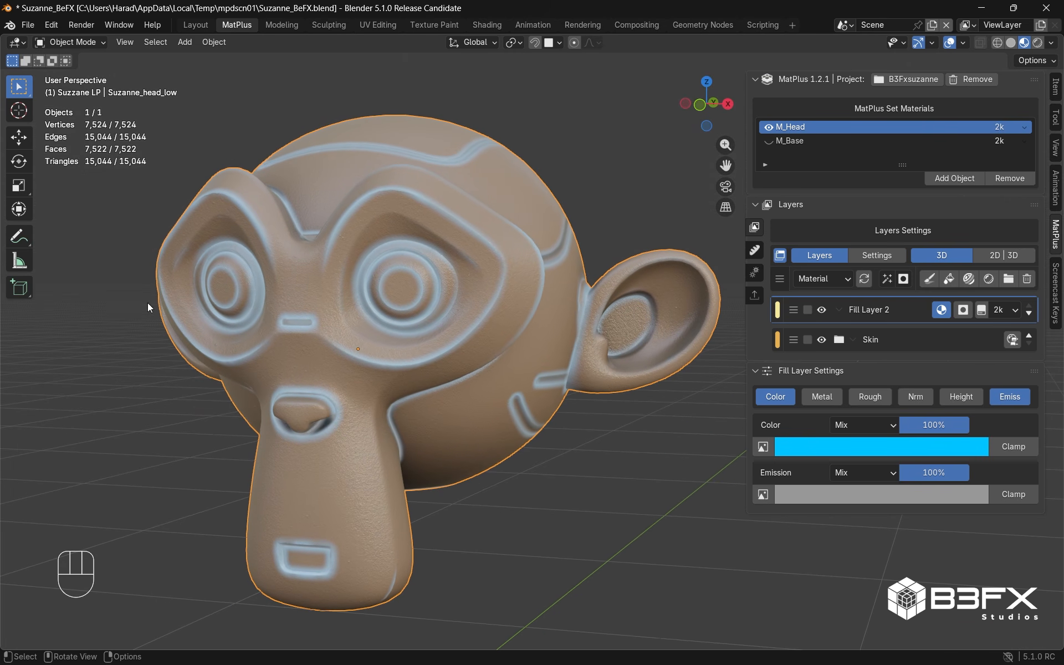
# Tint Fill Layer 2's emission color toward cyan and brighten it slightly
pyautogui.click(827, 495)
pyautogui.moveTo(915, 306); pyautogui.dragTo(916, 267)
pyautogui.moveTo(977, 294); pyautogui.dragTo(977, 283)
pyautogui.moveTo(422, 378); pyautogui.dragTo(452, 373, button='middle')
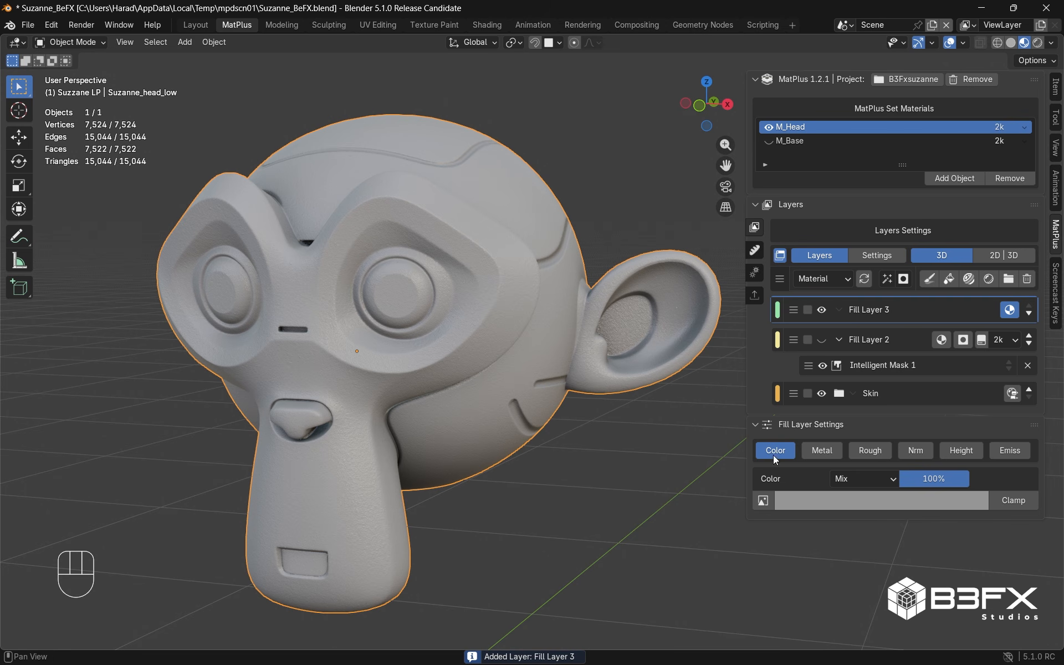
# Give Fill Layer 3 a light olive-brown color, enable Metal and Rough, and raise roughness to about 0.86
pyautogui.click(829, 499)
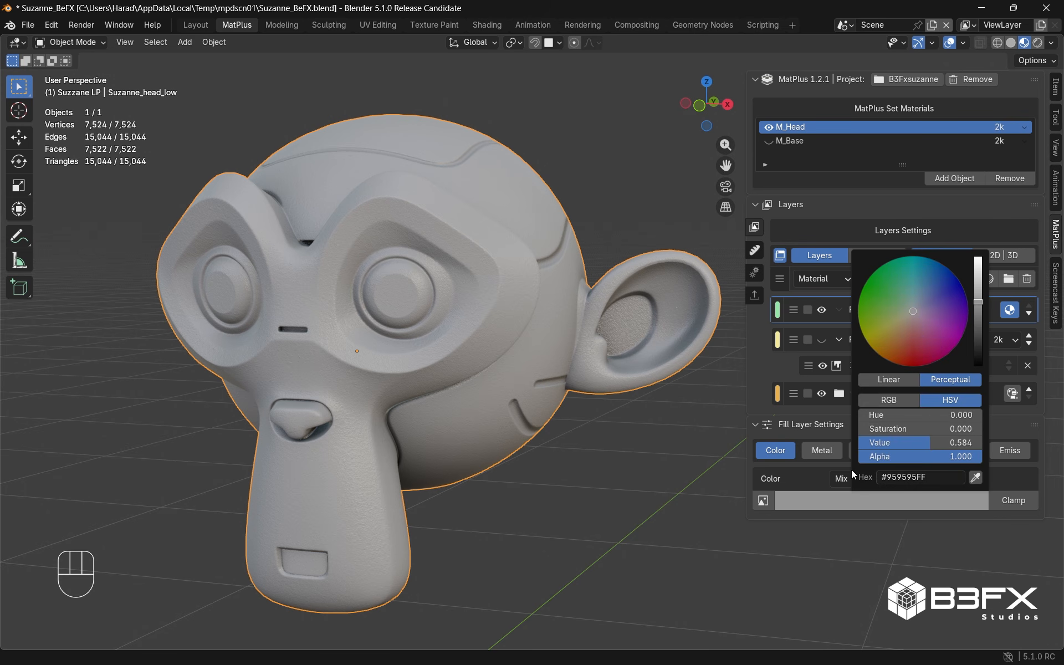
pyautogui.moveTo(912, 311); pyautogui.dragTo(899, 327)
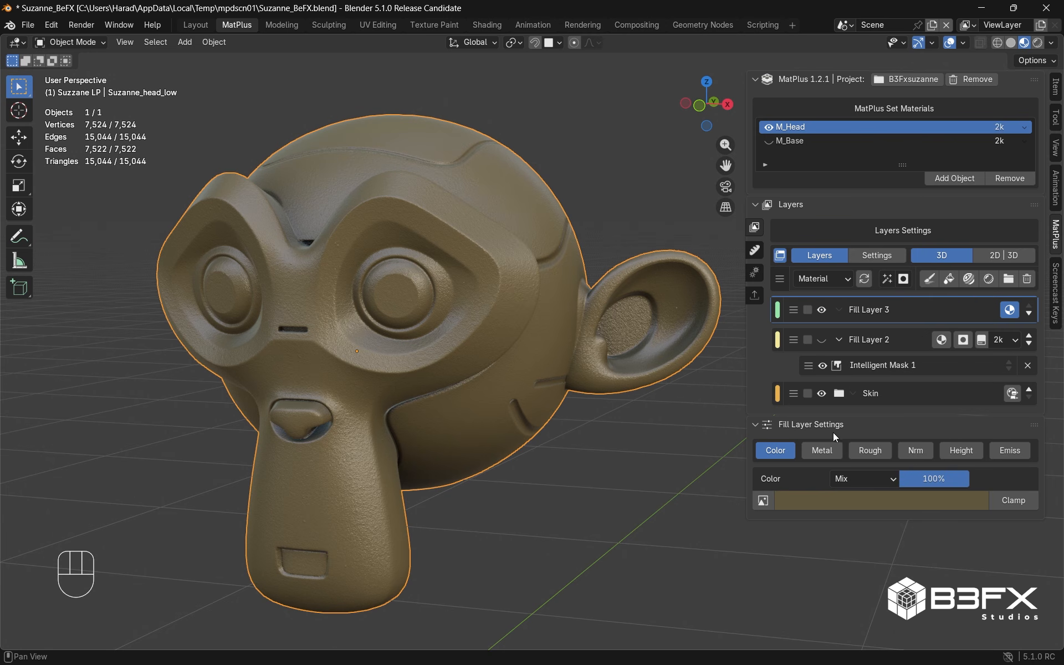
pyautogui.click(869, 450)
pyautogui.click(820, 450)
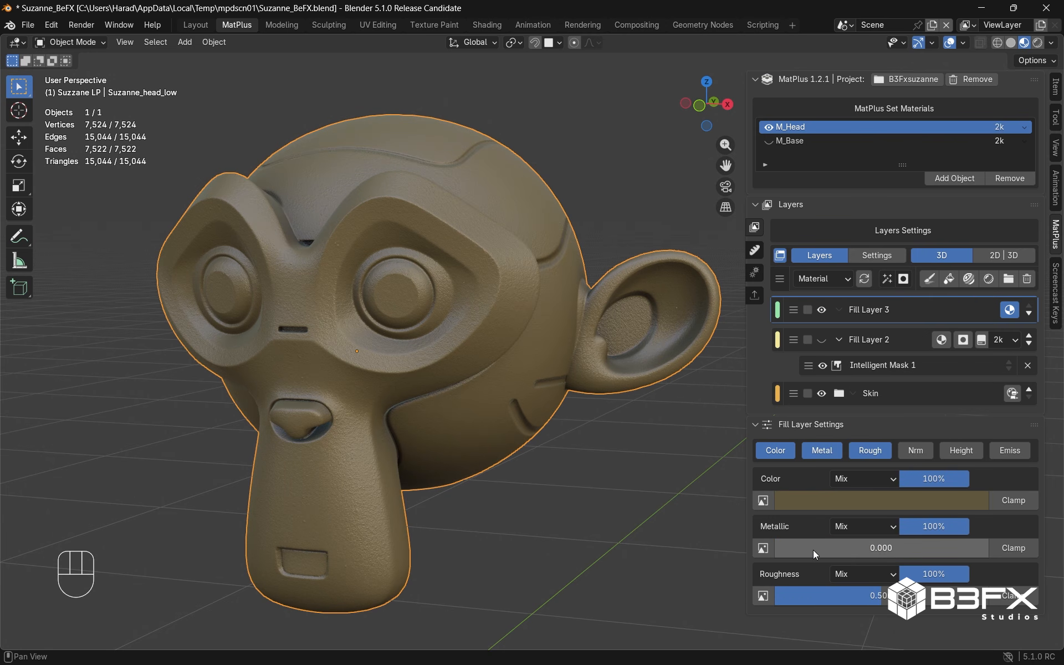
pyautogui.moveTo(851, 589); pyautogui.dragTo(928, 590)
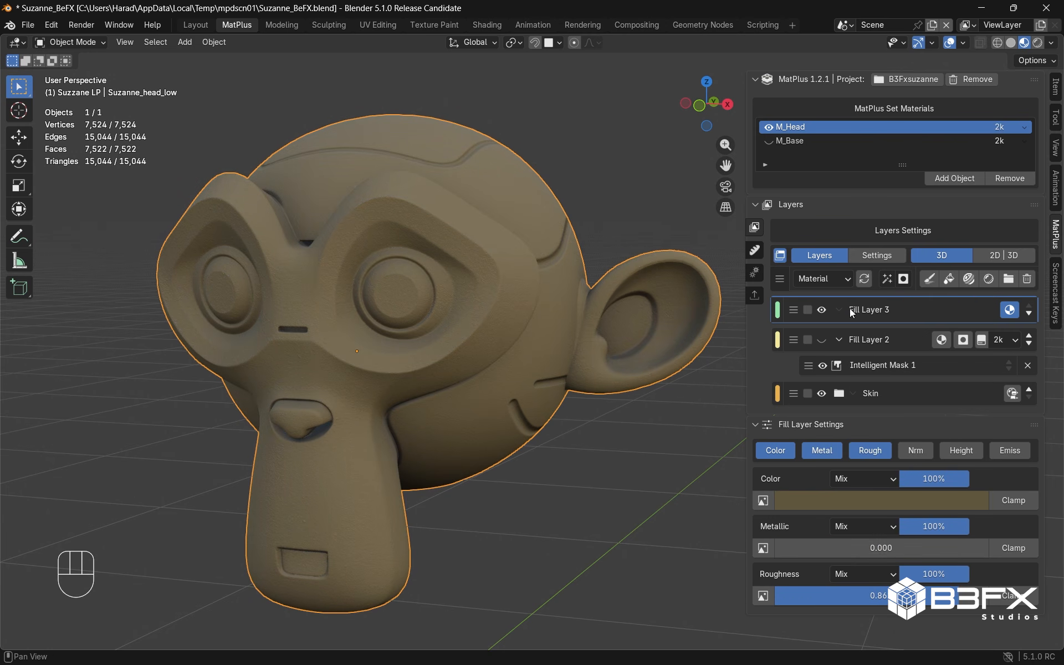
pyautogui.click(886, 499)
pyautogui.moveTo(978, 325); pyautogui.dragTo(978, 316)
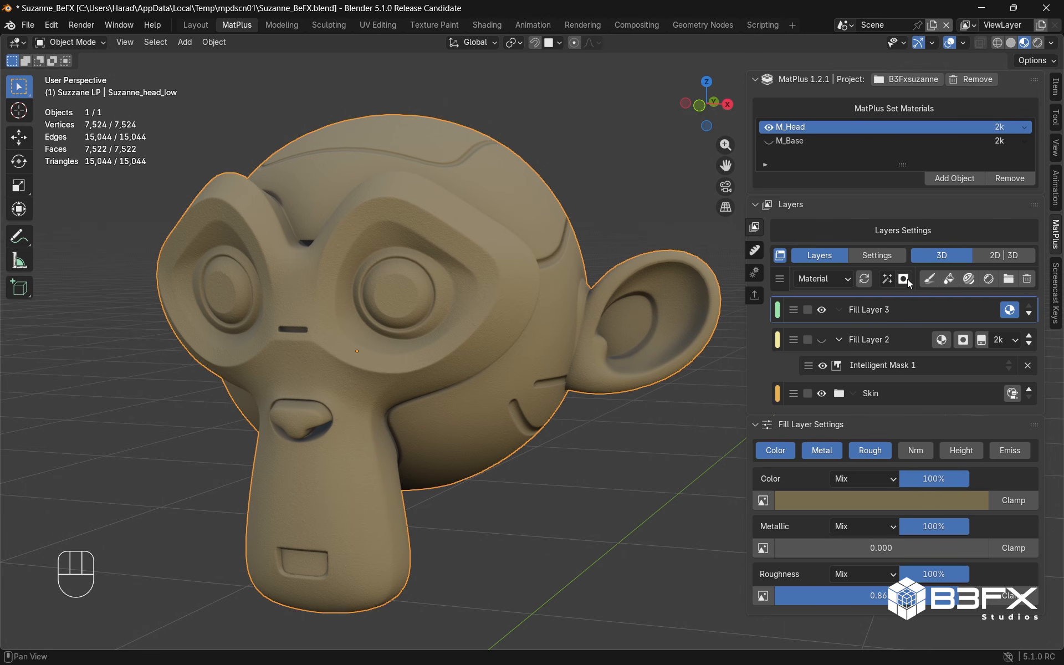
# Add a black mask to Fill Layer 3 and assign it the Dust intelligent mask
pyautogui.click(903, 279)
pyautogui.click(930, 313)
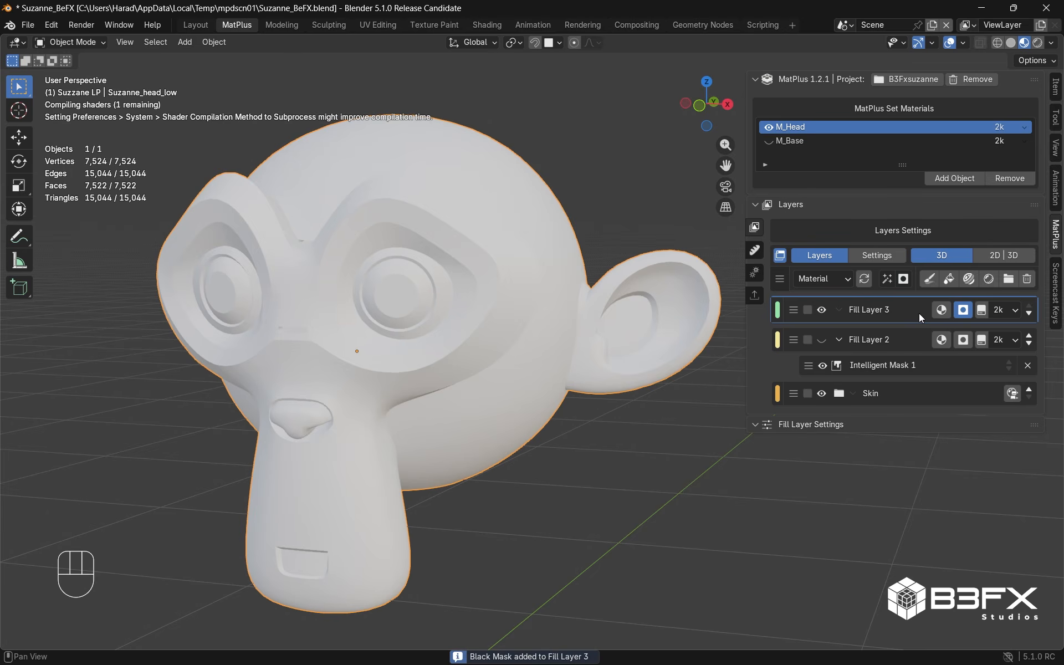
pyautogui.click(886, 278)
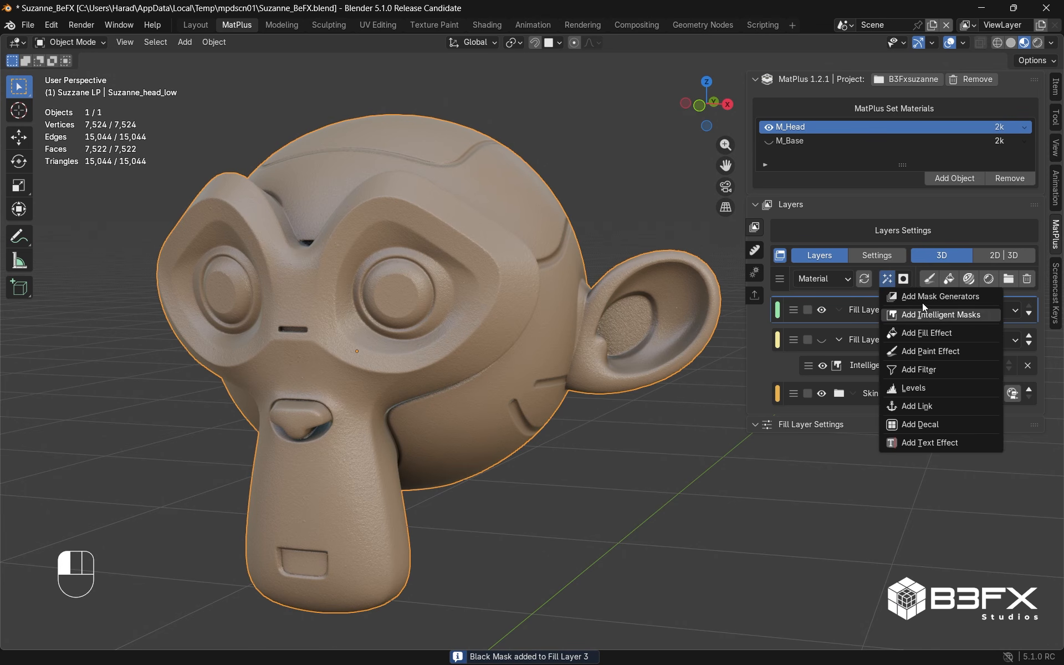
pyautogui.click(913, 315)
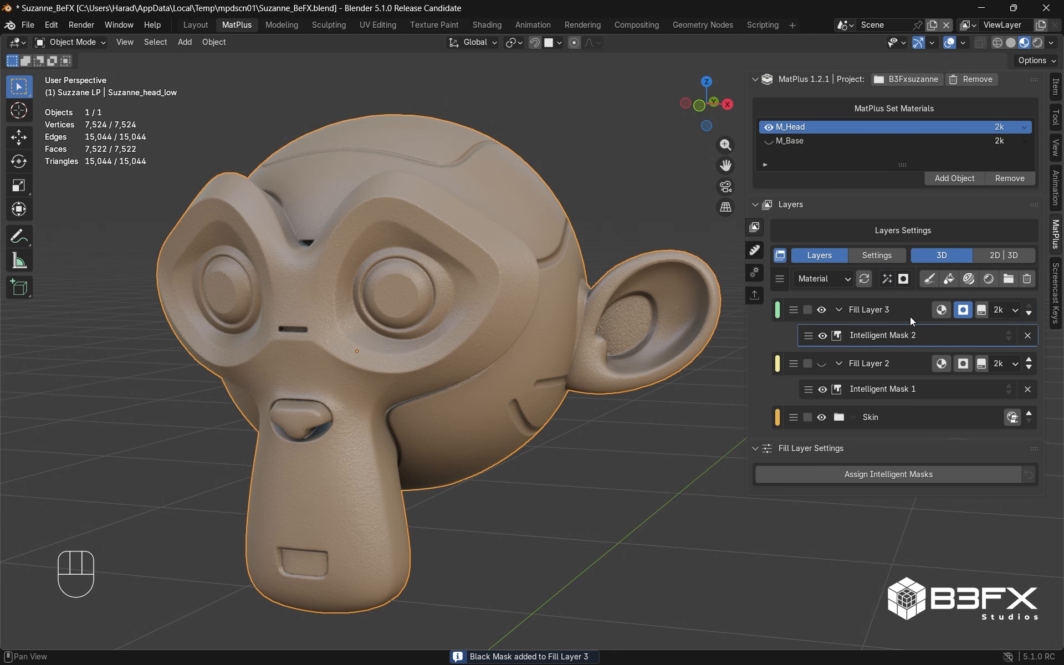
pyautogui.click(875, 468)
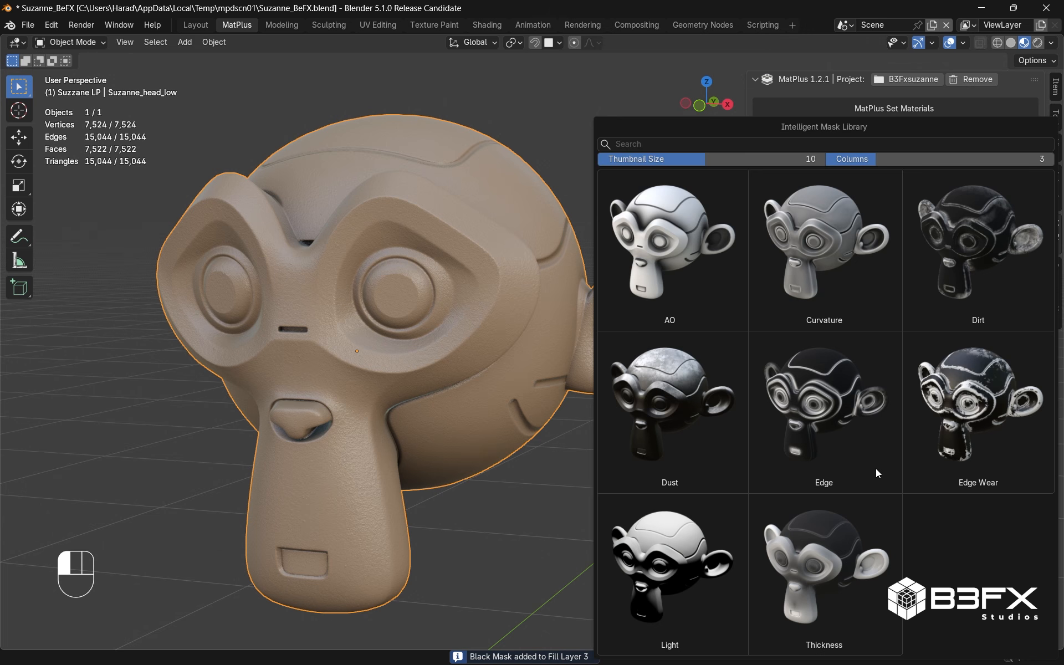
pyautogui.click(661, 400)
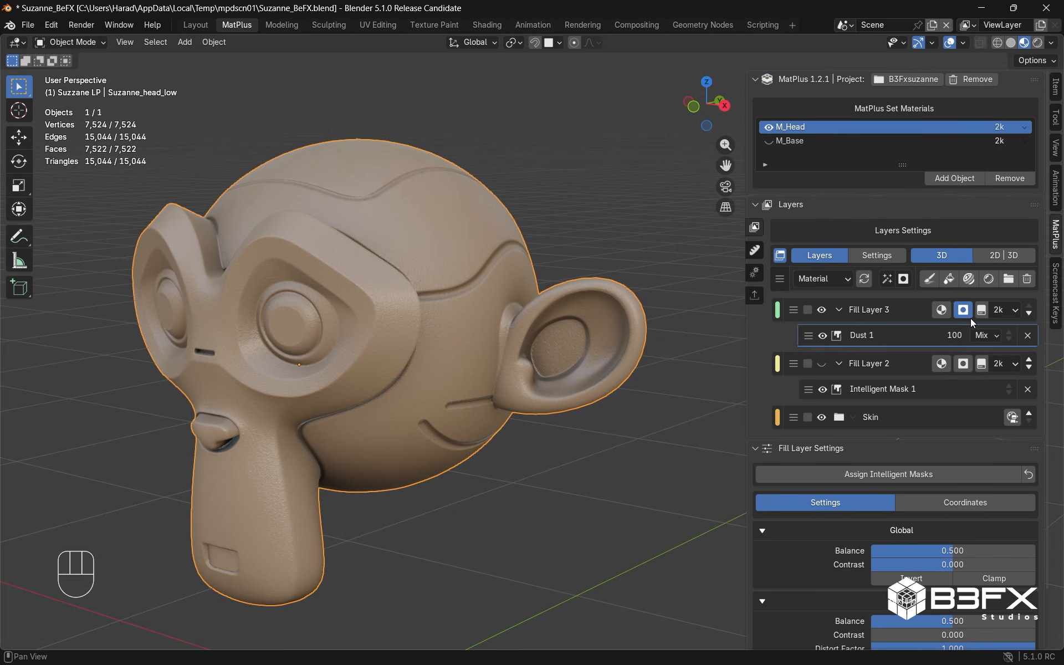
# Preview the Dust mask alone and set global balance 0.792, contrast 0.054, texture balance 0.725 and dust range 0.510
pyautogui.keyDown('alt'); pyautogui.click(966, 313); pyautogui.keyUp('alt')
pyautogui.moveTo(555, 343); pyautogui.dragTo(432, 344, button='middle')
pyautogui.scroll(-3, 923, 521)
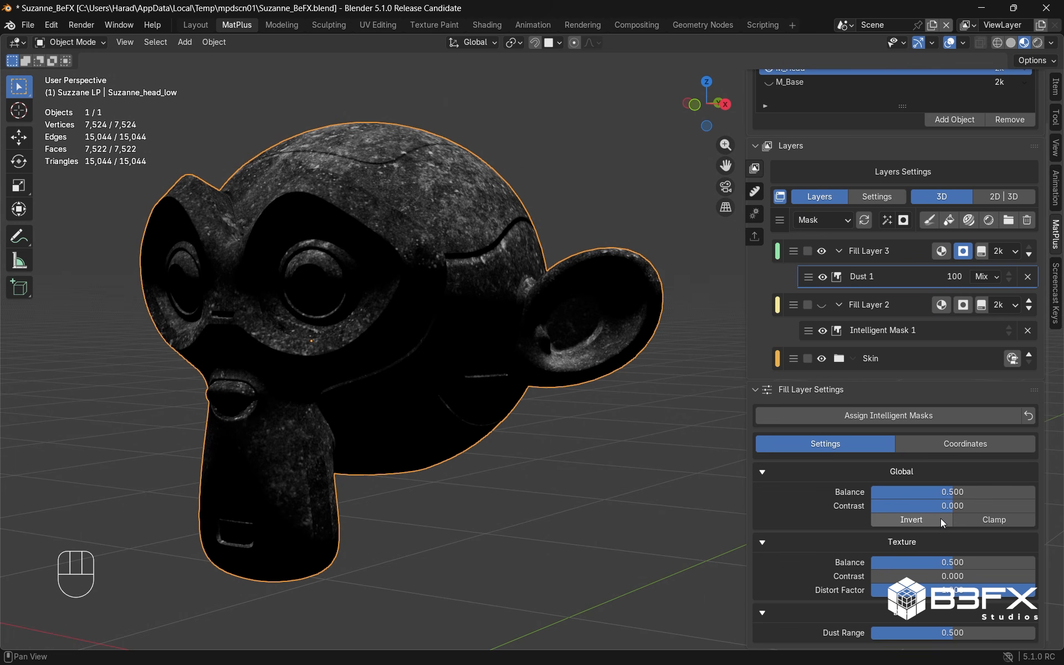
pyautogui.moveTo(955, 494)
pyautogui.mouseDown()
pyautogui.moveTo(999, 494)
pyautogui.moveTo(956, 506)
pyautogui.mouseUp()
pyautogui.moveTo(957, 565)
pyautogui.mouseDown()
pyautogui.moveTo(992, 564)
pyautogui.moveTo(957, 576)
pyautogui.mouseUp()
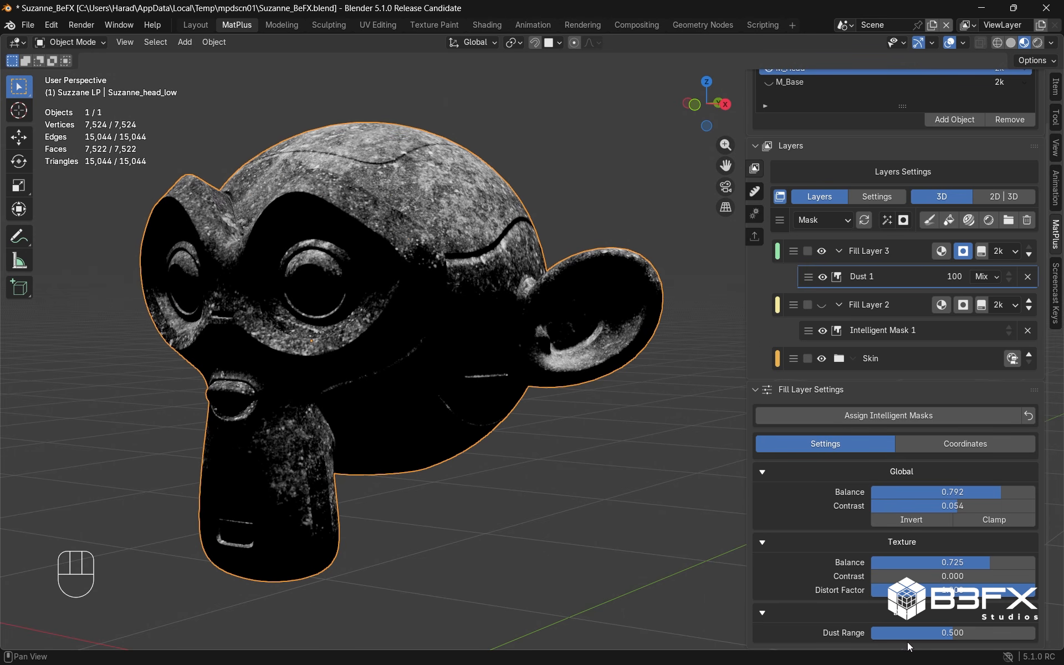
pyautogui.moveTo(947, 632); pyautogui.dragTo(901, 632)
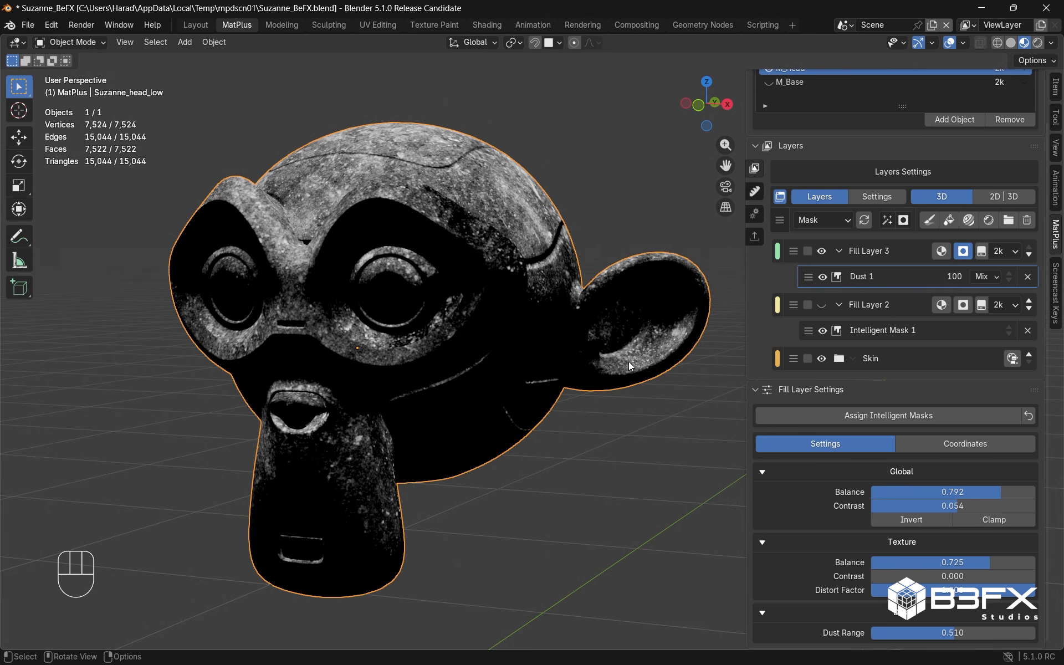
# Adjust the Dust mask's texture coordinates and return to its main settings
pyautogui.click(937, 443)
pyautogui.moveTo(890, 613); pyautogui.dragTo(1014, 606)
pyautogui.keyDown('shift'); pyautogui.moveTo(906, 632); pyautogui.dragTo(942, 633); pyautogui.keyUp('shift')
pyautogui.moveTo(521, 333); pyautogui.dragTo(434, 333, button='middle')
pyautogui.click(824, 496)
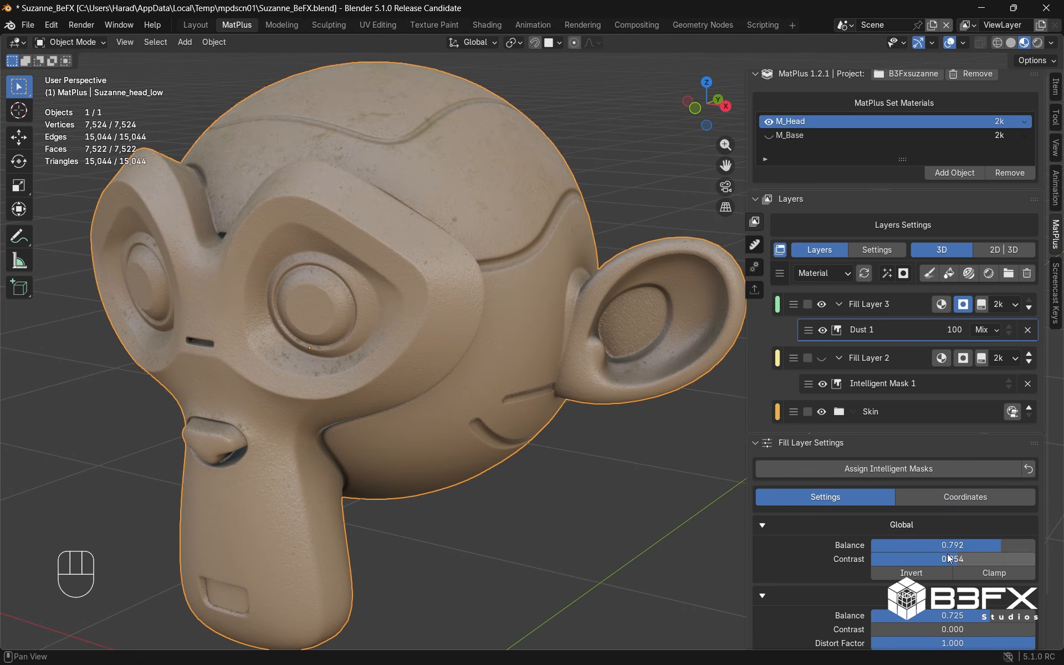
# Set the Dust mask's global balance to 0.899, texture balance to 0.795 and dust range to 0.698
pyautogui.moveTo(949, 548); pyautogui.dragTo(992, 549)
pyautogui.moveTo(943, 615); pyautogui.dragTo(955, 615)
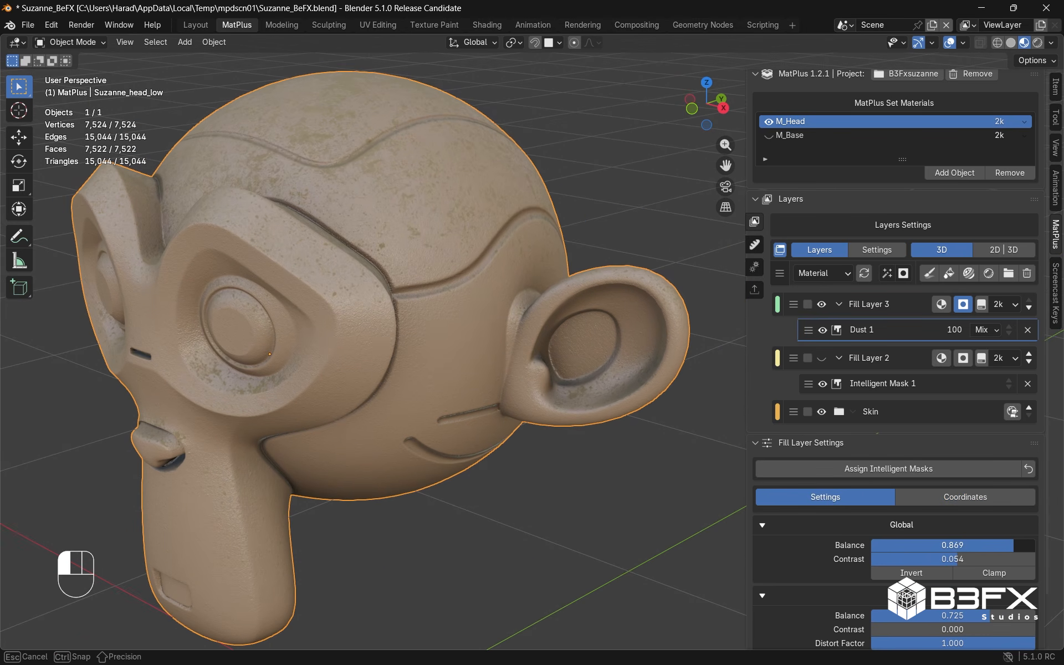
pyautogui.scroll(-2, 955, 615)
pyautogui.moveTo(954, 634); pyautogui.dragTo(987, 634)
pyautogui.keyDown('shift'); pyautogui.moveTo(483, 317); pyautogui.dragTo(431, 343, button='middle'); pyautogui.keyUp('shift')
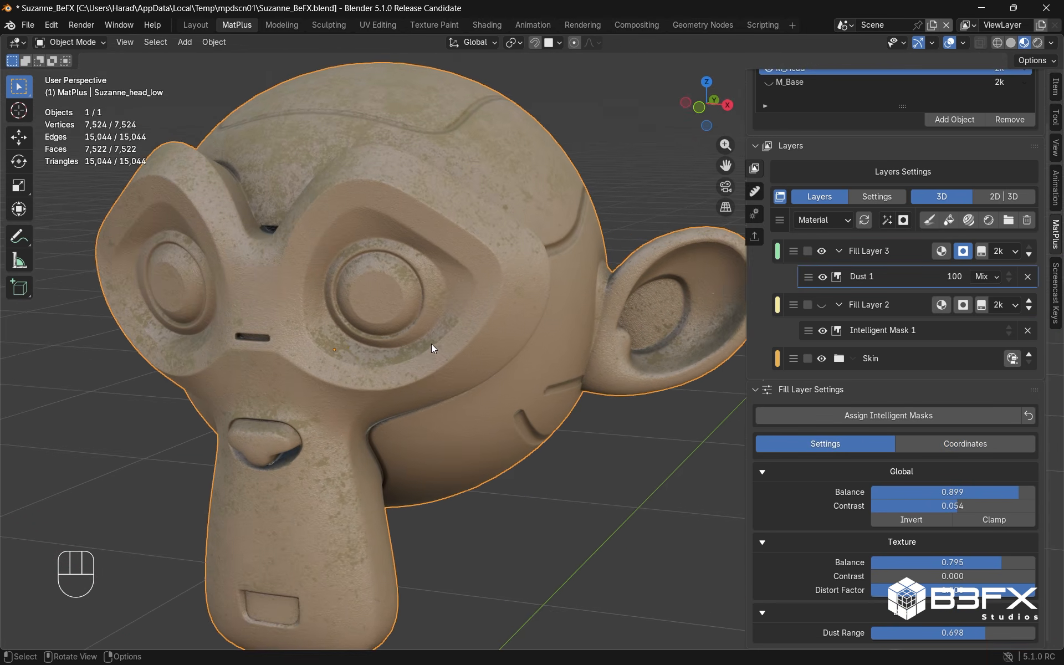
pyautogui.scroll(-3, 485, 393)
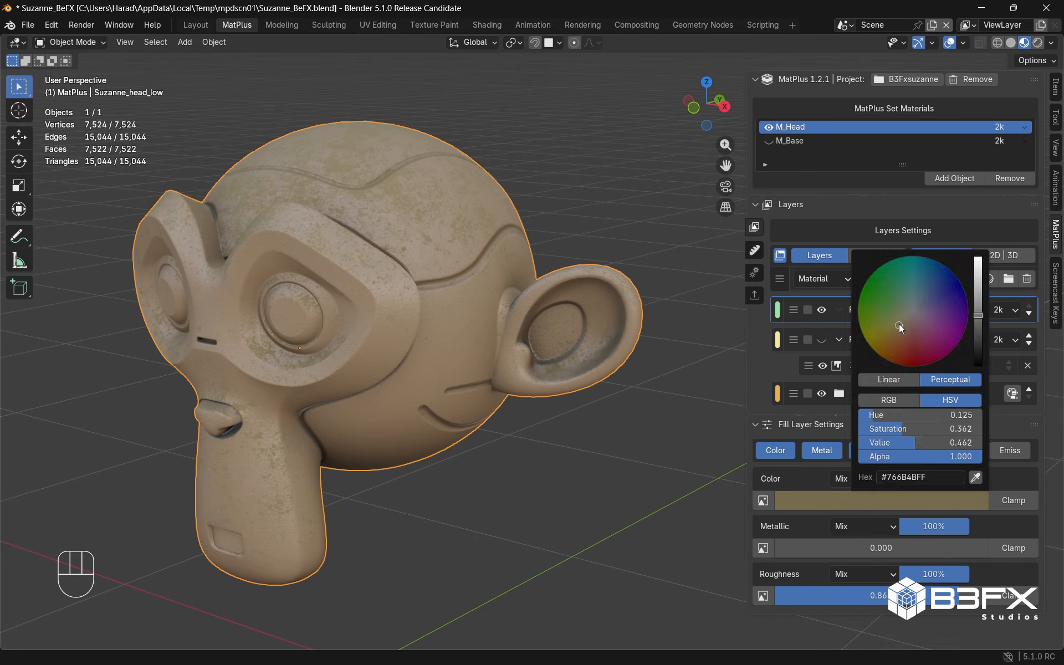
# Darken Fill Layer 3's color, and rename Fill Layer 3 as Dust and Fill Layer 2 as Edge
pyautogui.moveTo(978, 310); pyautogui.dragTo(978, 324)
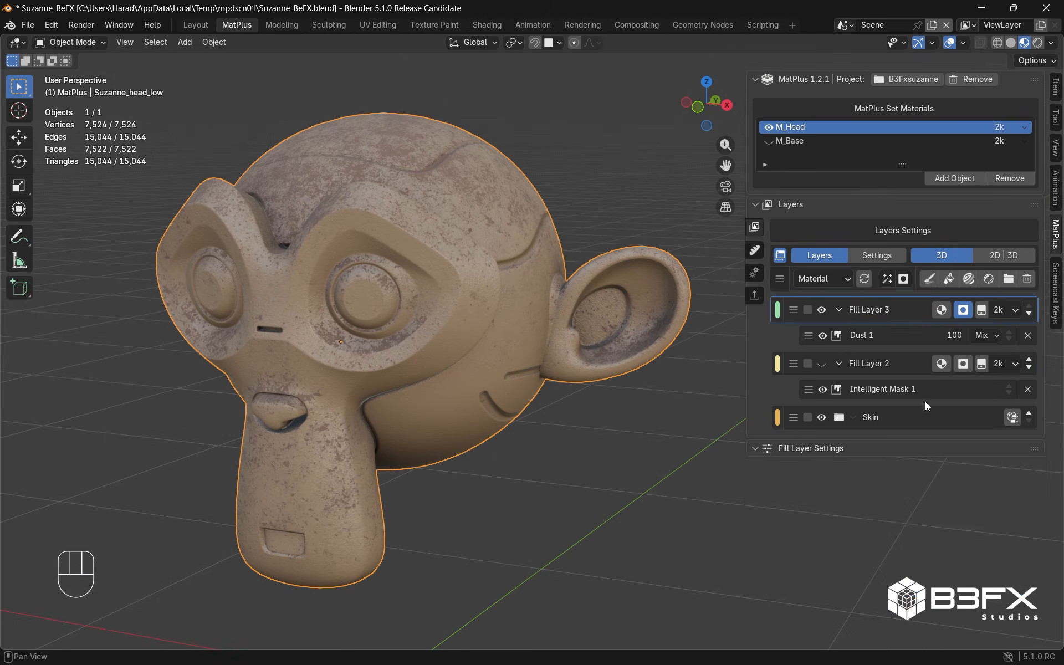
pyautogui.click(840, 309)
pyautogui.click(840, 310)
pyautogui.click(880, 333)
pyautogui.click(840, 310)
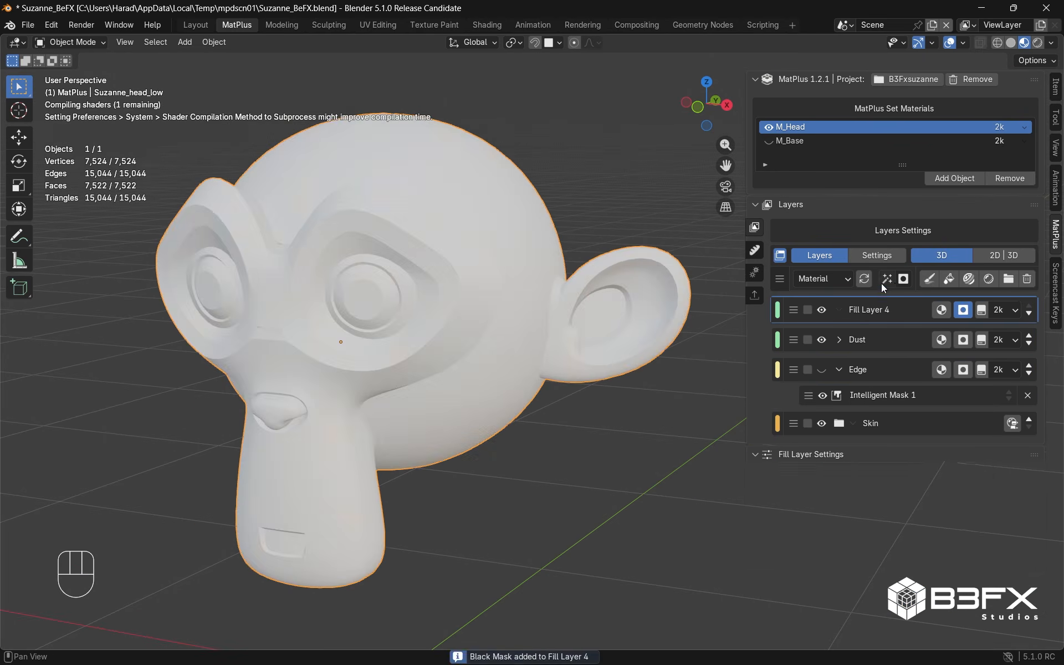
pyautogui.click(886, 279)
pyautogui.click(860, 486)
pyautogui.click(1031, 282)
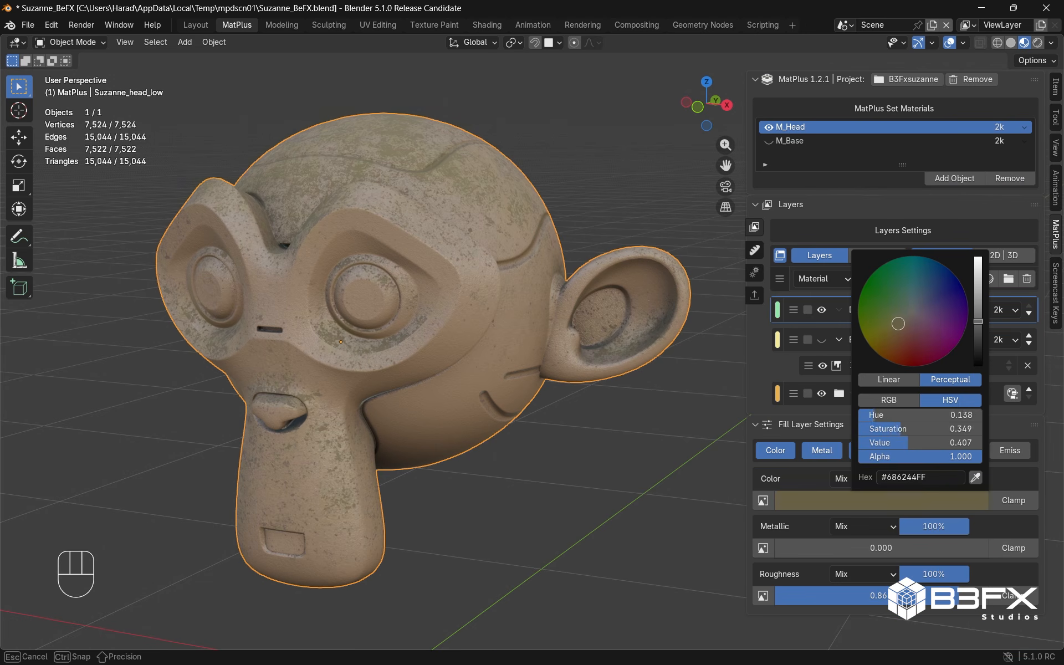
# Change the Dust layer's color to a slightly lighter, less saturated beige-brown
pyautogui.moveTo(902, 320); pyautogui.dragTo(904, 321)
pyautogui.moveTo(978, 320); pyautogui.dragTo(977, 316)
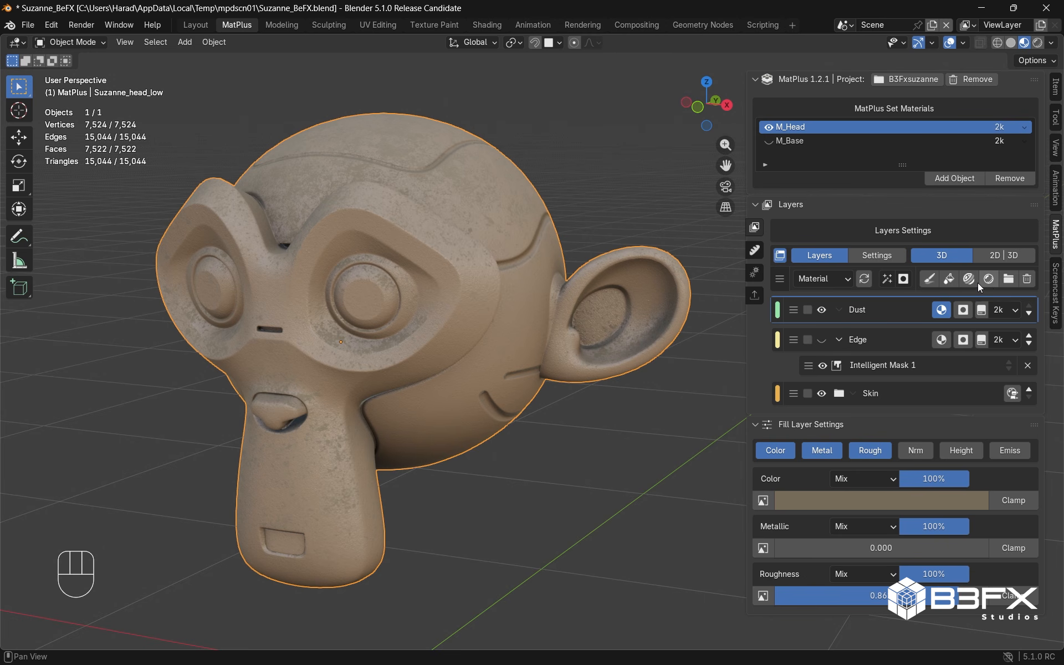
# Add a fill layer above Dust with a dark brown color and a roughness of 0.882
pyautogui.click(949, 278)
pyautogui.click(854, 528)
pyautogui.moveTo(909, 366); pyautogui.dragTo(898, 357)
pyautogui.moveTo(977, 337); pyautogui.dragTo(977, 360)
pyautogui.moveTo(849, 482); pyautogui.dragTo(825, 481)
pyautogui.moveTo(881, 625); pyautogui.dragTo(963, 625)
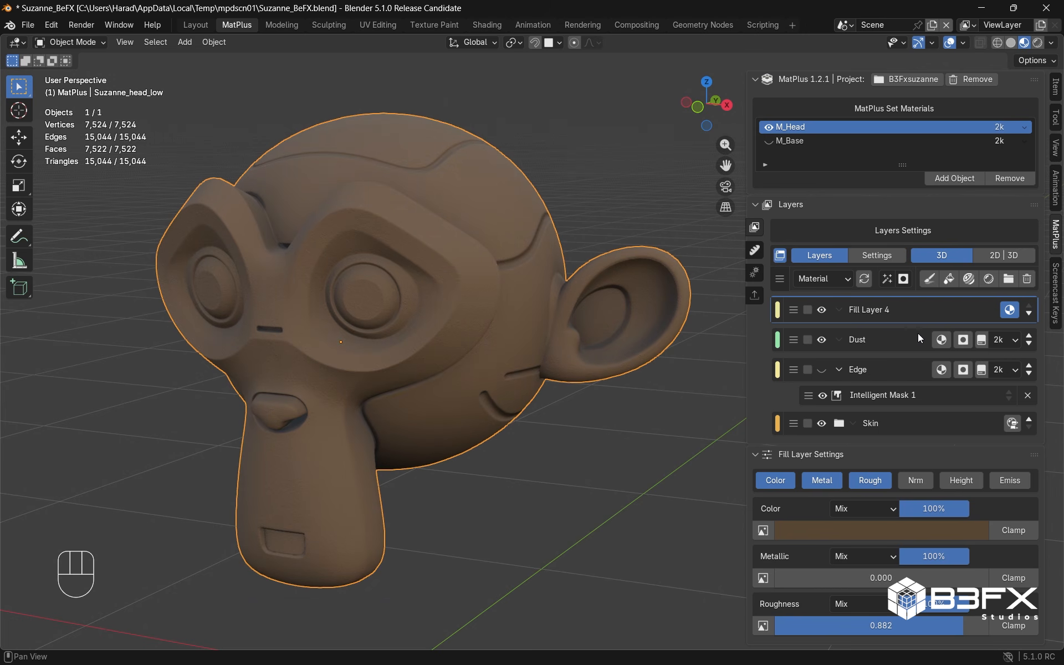
# Add a black mask to Fill Layer 4 and assign the Dirt intelligent mask to it
pyautogui.click(903, 279)
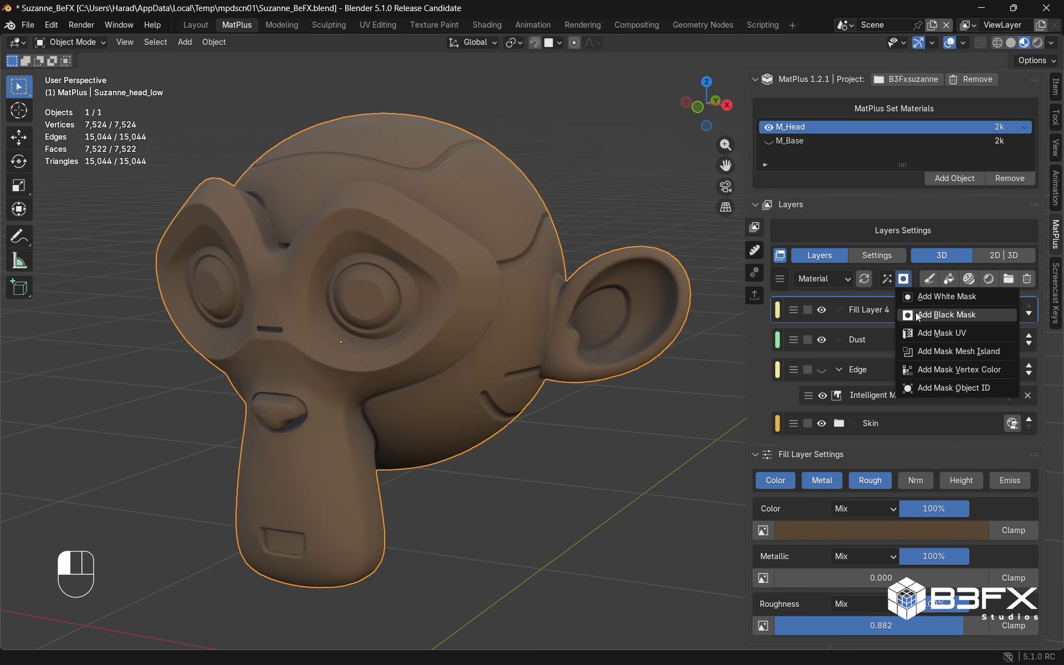
pyautogui.click(886, 279)
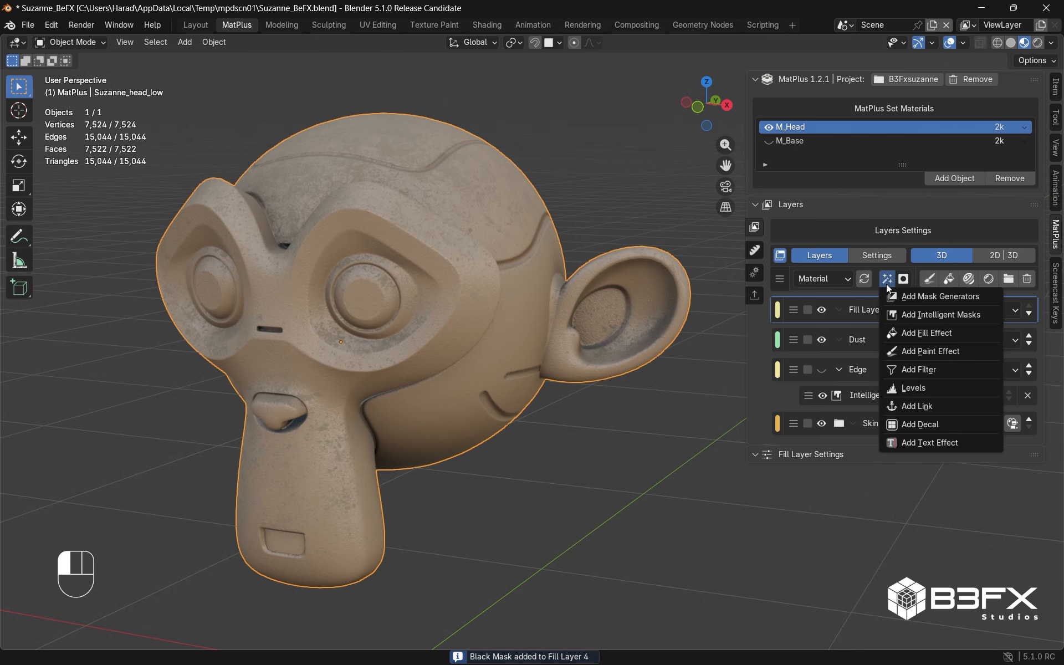
pyautogui.click(935, 314)
pyautogui.click(866, 502)
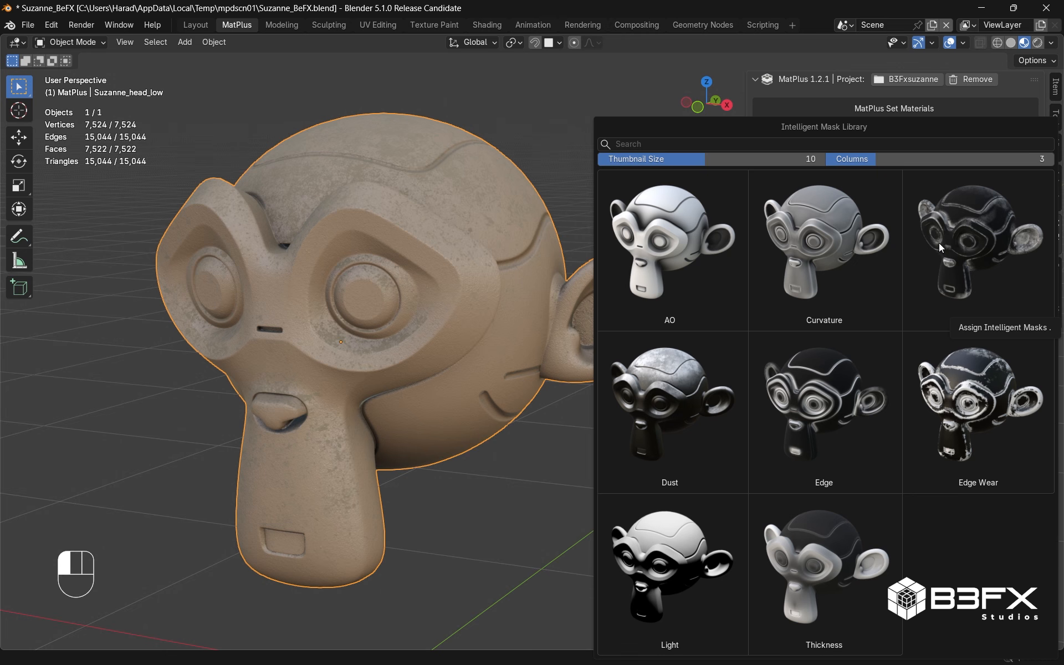
pyautogui.click(963, 228)
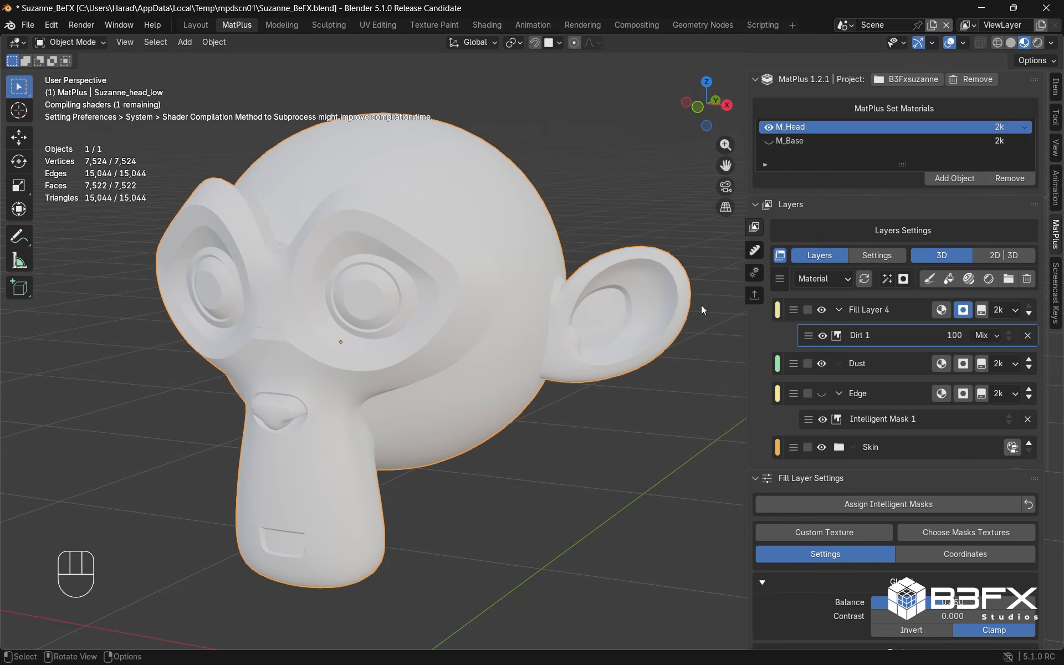
# Inspect the Dirt effect on the head, and preview Fill Layer 4's mask alone from several angles
pyautogui.moveTo(443, 324); pyautogui.dragTo(438, 326, button='middle')
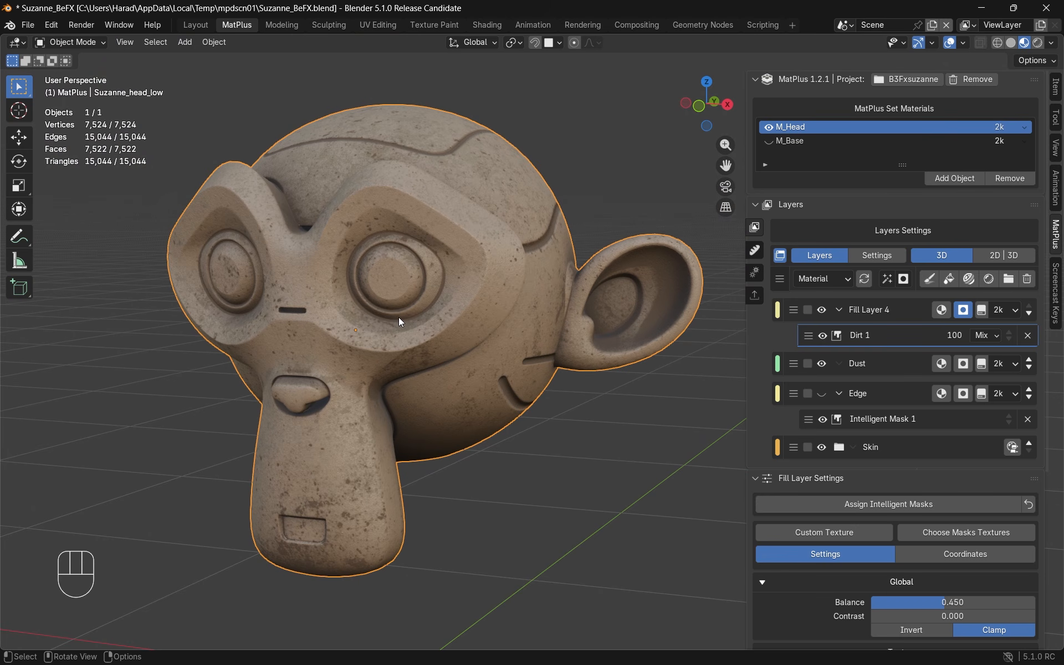
pyautogui.scroll(2, 398, 317)
pyautogui.moveTo(401, 315); pyautogui.dragTo(363, 347, button='middle')
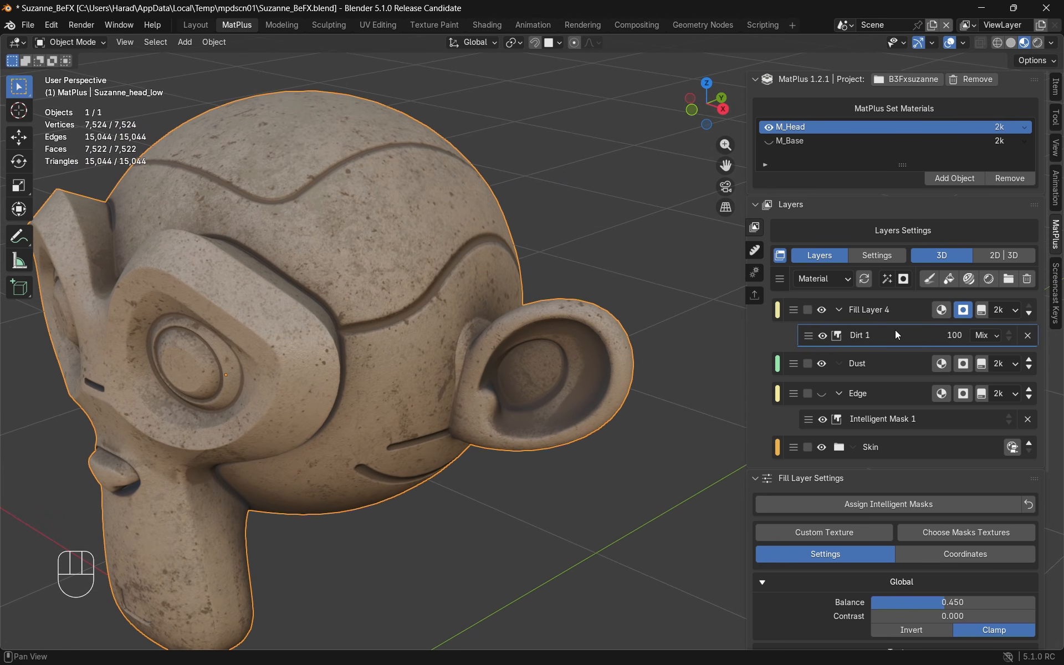
pyautogui.keyDown('alt'); pyautogui.click(964, 311); pyautogui.keyUp('alt')
pyautogui.moveTo(490, 361); pyautogui.dragTo(345, 361, button='middle')
pyautogui.moveTo(434, 265); pyautogui.dragTo(281, 254, button='middle')
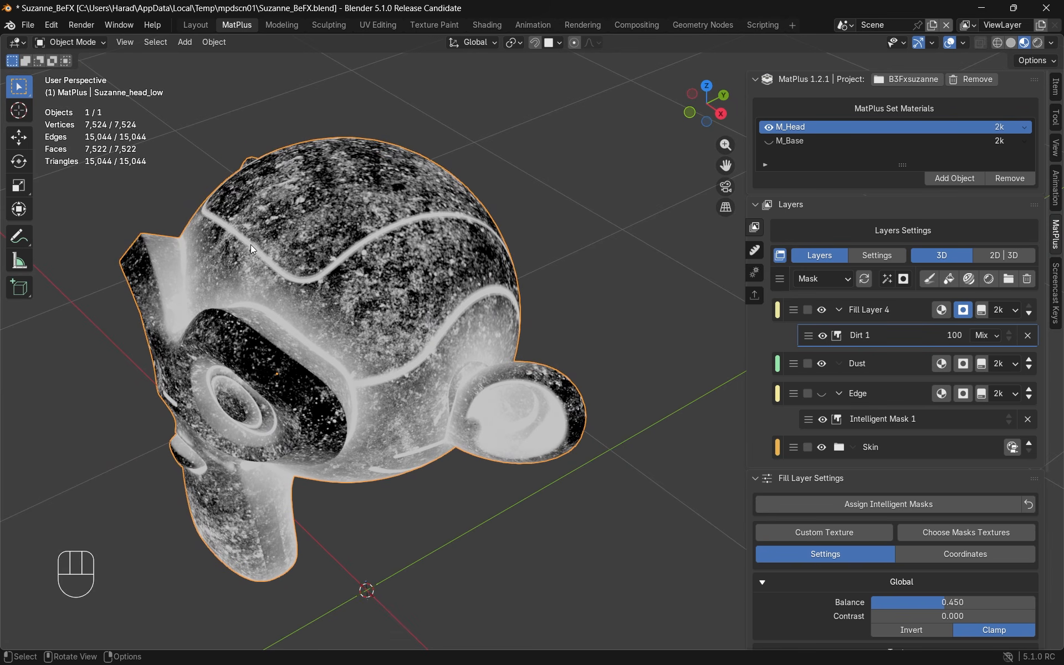
pyautogui.moveTo(431, 211); pyautogui.dragTo(290, 316, button='middle')
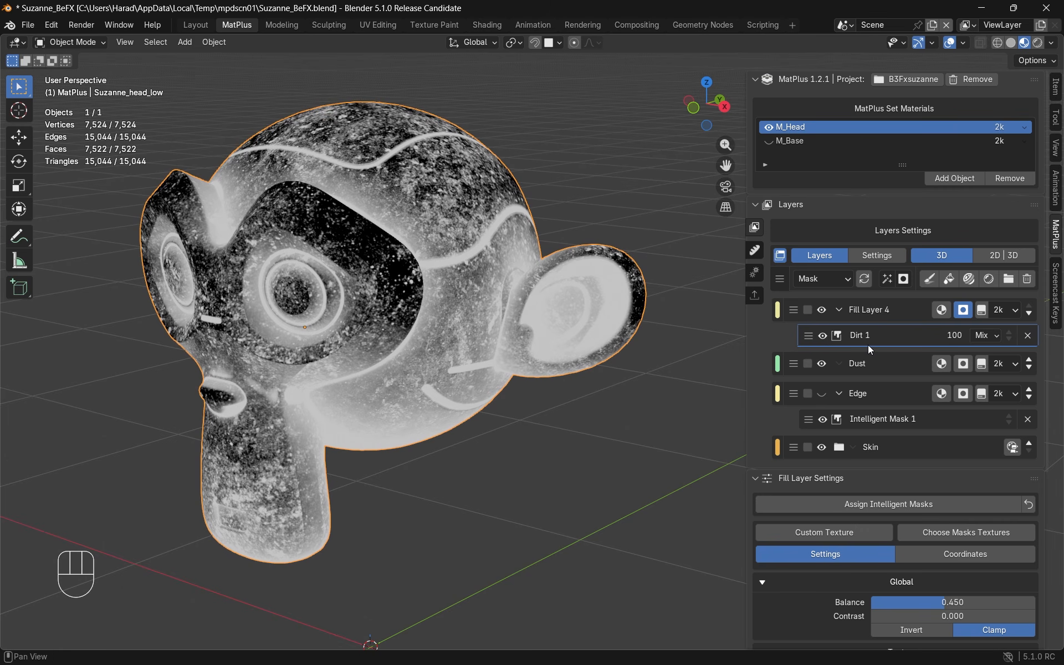
# Set the Dirt mask's global balance to 0.467, contrast to 0.450, texture balance to 0.477, dirt amount to 0.547 and grunge to 0.640
pyautogui.scroll(-11, 895, 502)
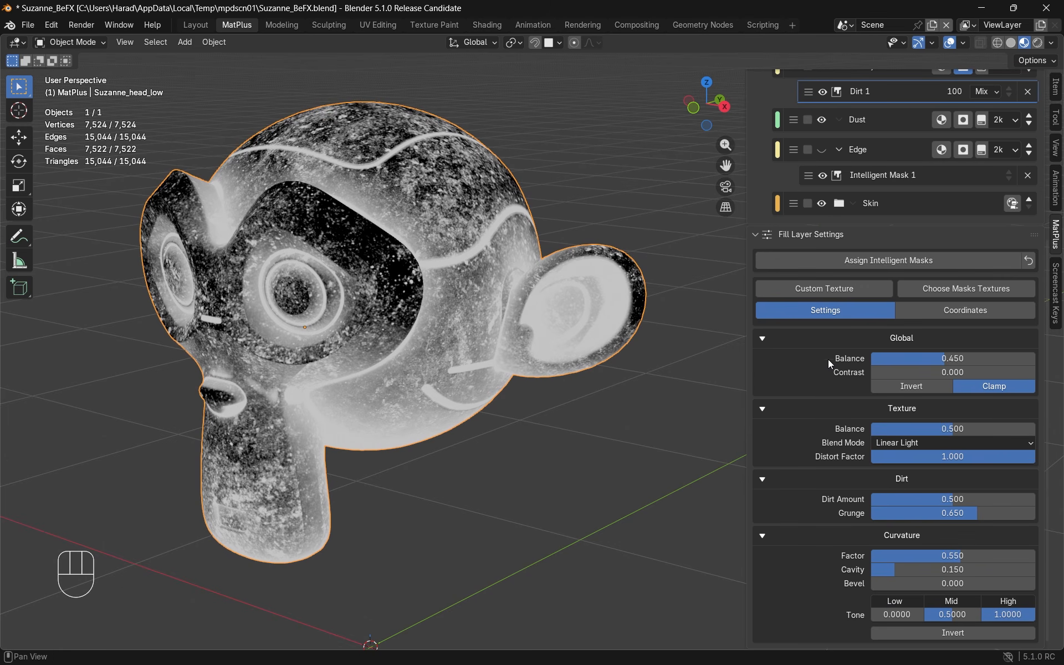
pyautogui.click(913, 388)
pyautogui.click(913, 388)
pyautogui.moveTo(941, 360)
pyautogui.mouseDown()
pyautogui.moveTo(1014, 372)
pyautogui.moveTo(944, 372)
pyautogui.mouseUp()
pyautogui.moveTo(953, 428); pyautogui.dragTo(949, 429)
pyautogui.moveTo(952, 498); pyautogui.dragTo(975, 512)
# Set the Dirt mask's curvature cavity to 0.000 and bevel to 0.070, and return to the material display
pyautogui.moveTo(961, 556)
pyautogui.mouseDown()
pyautogui.moveTo(946, 555)
pyautogui.moveTo(969, 555)
pyautogui.mouseUp()
pyautogui.hotkey('ctrl', 'z')
pyautogui.moveTo(894, 569); pyautogui.dragTo(871, 570)
pyautogui.moveTo(872, 584); pyautogui.dragTo(883, 583)
pyautogui.scroll(3, 883, 584)
pyautogui.click(963, 204)
pyautogui.moveTo(327, 315); pyautogui.dragTo(355, 319, button='middle')
pyautogui.scroll(-3, 878, 591)
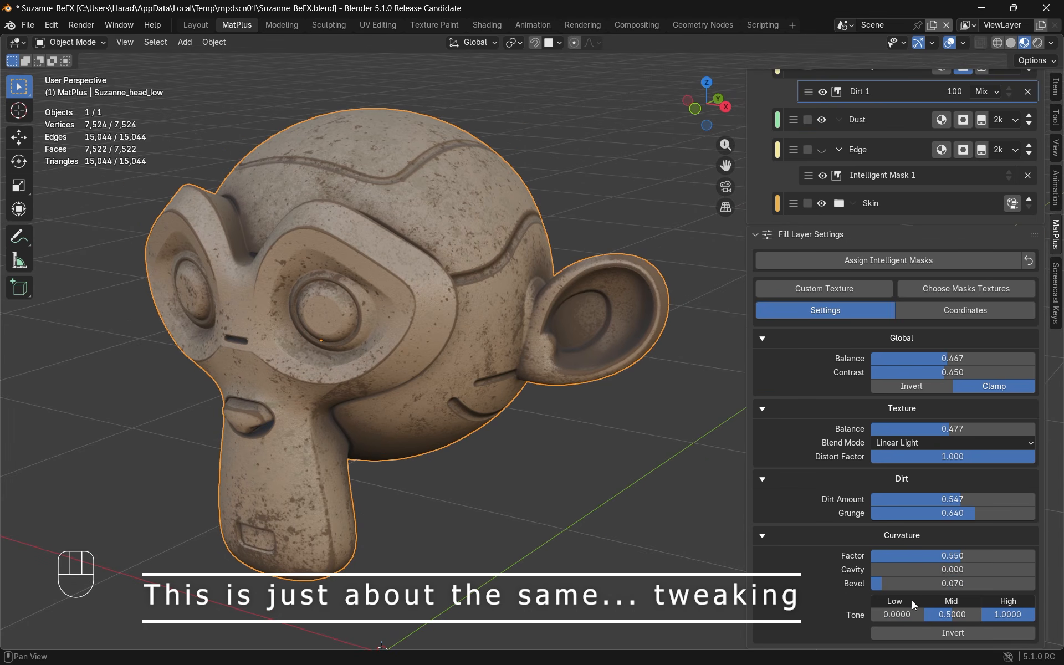
# Set the Dirt mask's global balance to 0.611, contrast 0.419, texture balance 0.490, dirt amount 0.570 and grunge 0.583, and adjust its curvature values
pyautogui.moveTo(950, 358)
pyautogui.mouseDown()
pyautogui.moveTo(973, 359)
pyautogui.moveTo(939, 372)
pyautogui.mouseUp()
pyautogui.moveTo(948, 429); pyautogui.dragTo(951, 429)
pyautogui.scroll(1, 898, 482)
pyautogui.moveTo(958, 521); pyautogui.dragTo(966, 536)
pyautogui.scroll(-1, 881, 573)
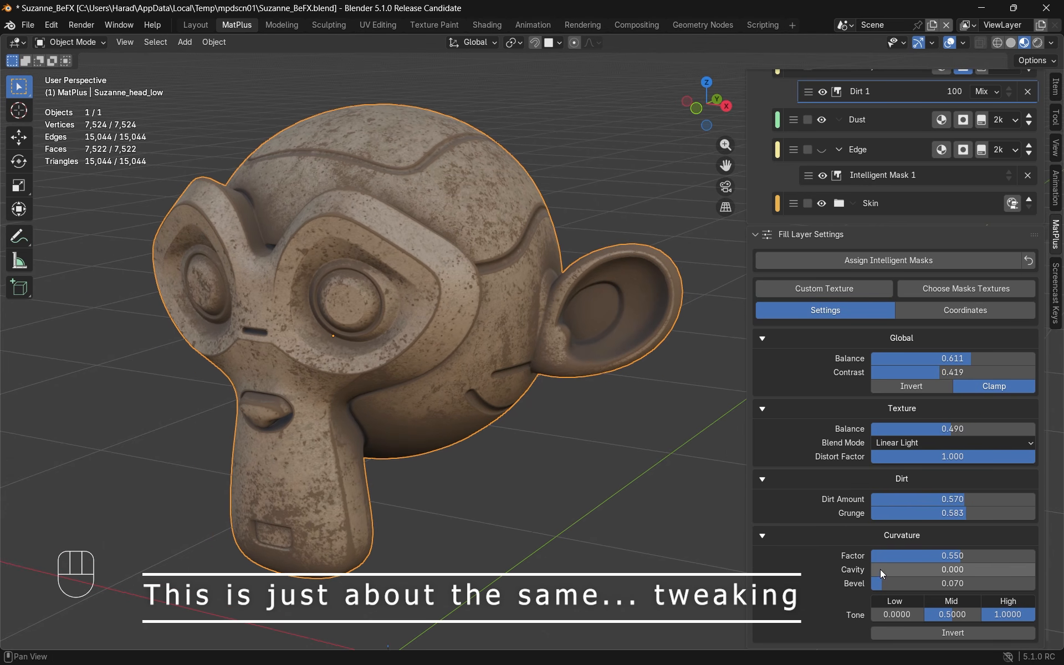
pyautogui.moveTo(884, 582); pyautogui.dragTo(912, 572)
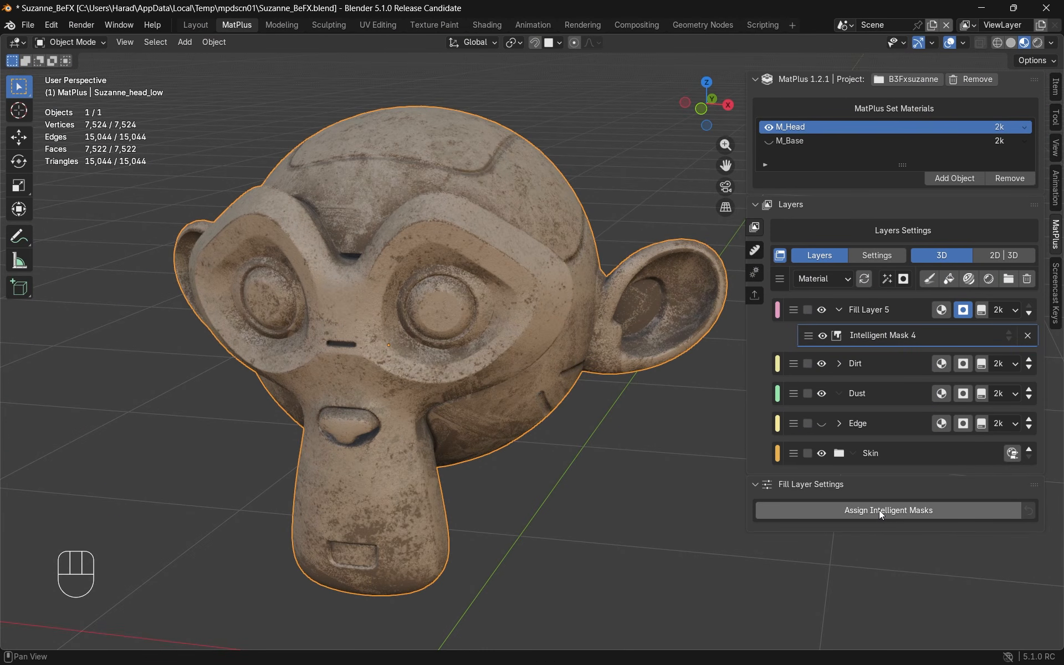
# Assign the Curvature intelligent mask to Fill Layer 5 and preview that mask alone on the head
pyautogui.click(880, 511)
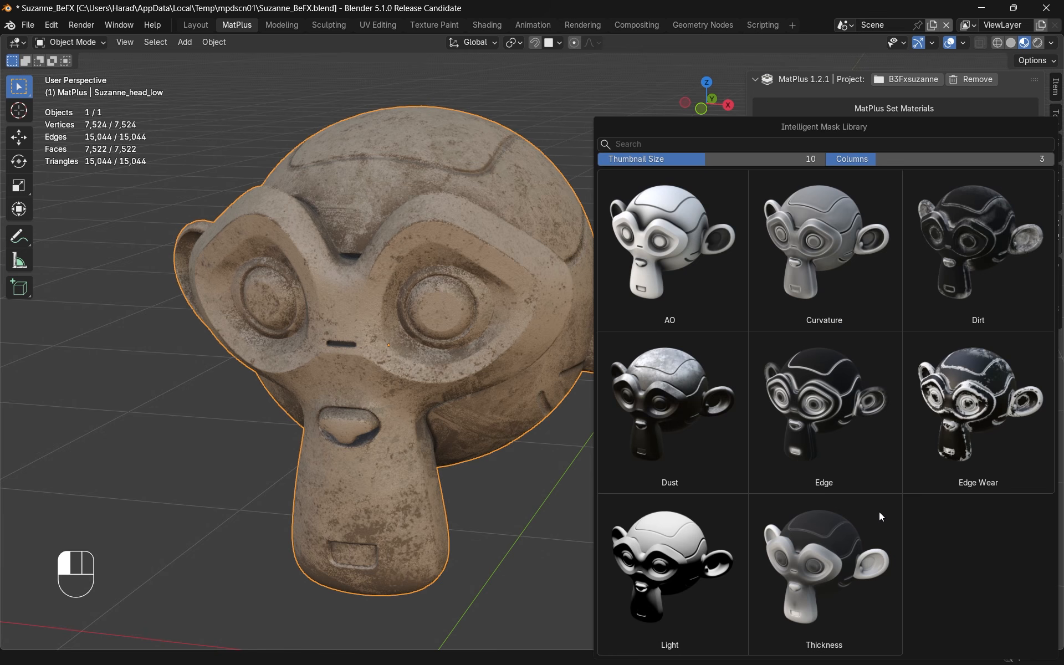
pyautogui.click(821, 254)
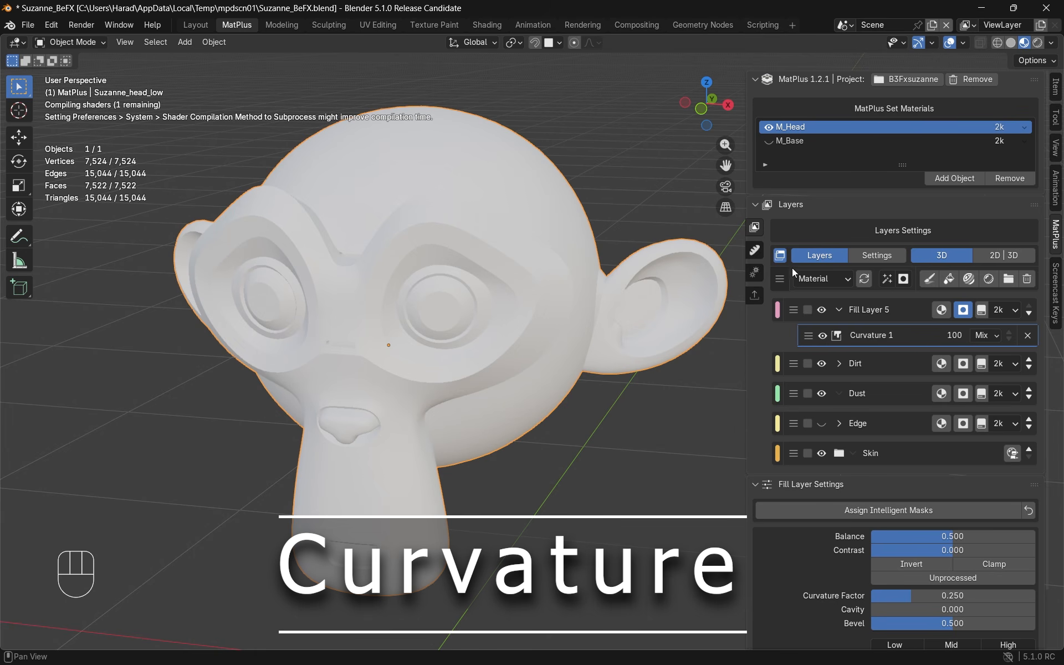
pyautogui.moveTo(584, 297); pyautogui.dragTo(556, 290, button='middle')
pyautogui.press('alt')
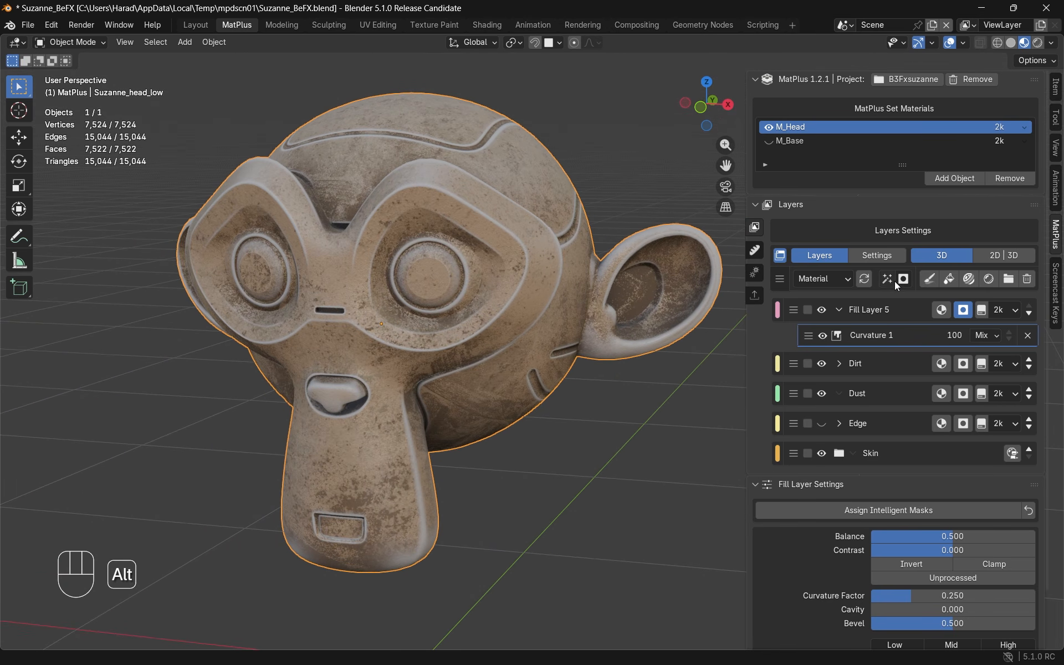
pyautogui.keyDown('alt'); pyautogui.click(961, 309); pyautogui.keyUp('alt')
pyautogui.moveTo(506, 315); pyautogui.dragTo(476, 304, button='middle')
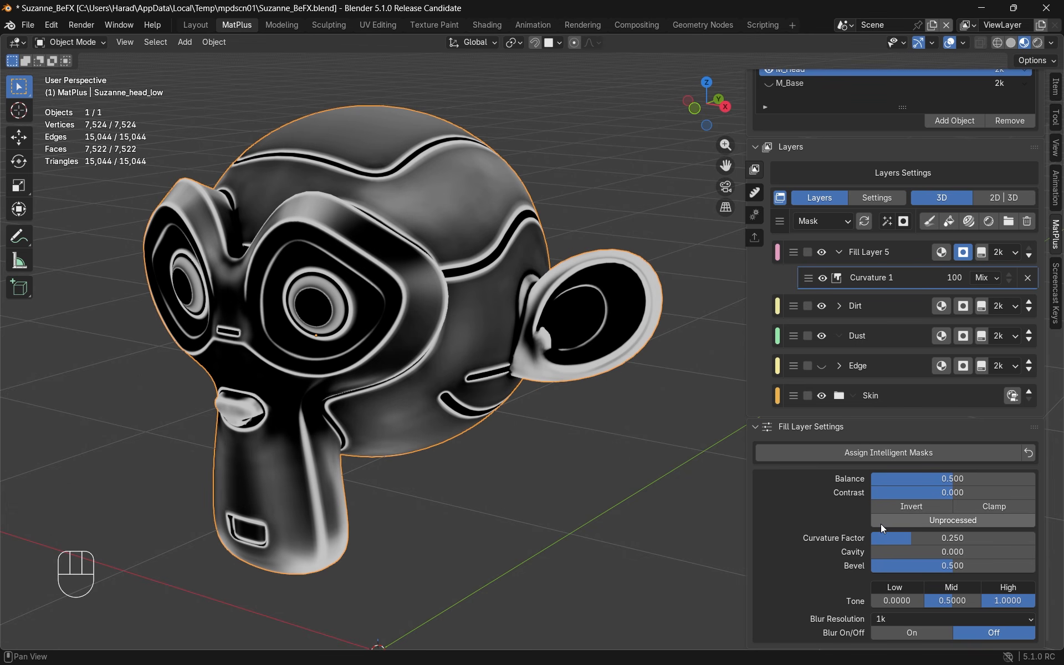
# Compare the unprocessed and processed versions of the Curvature mask, and return to the material display
pyautogui.click(955, 521)
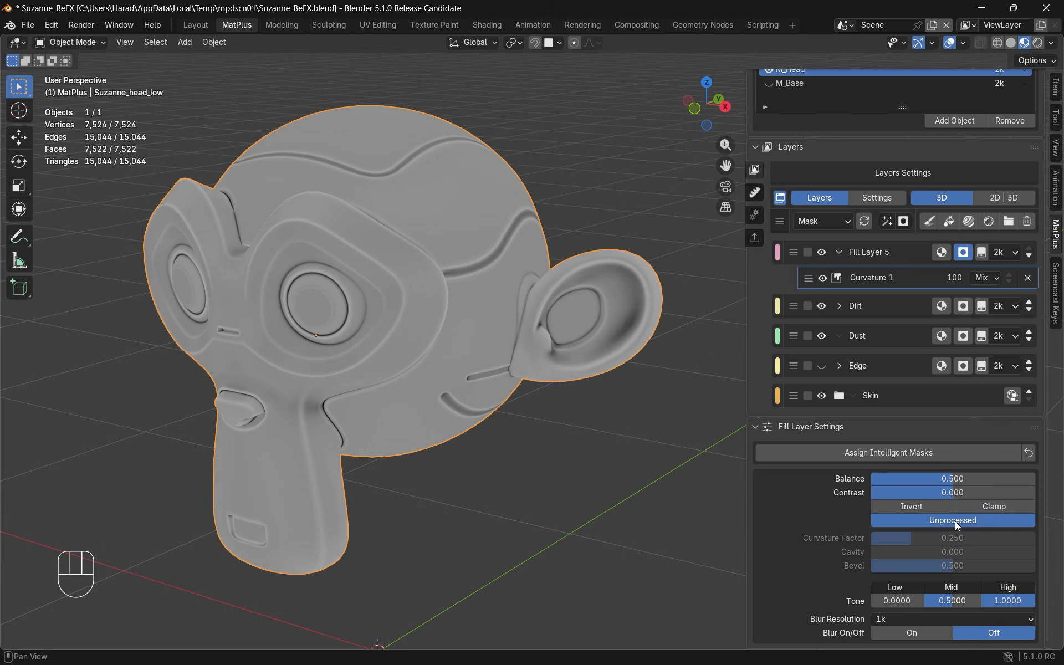
pyautogui.click(955, 521)
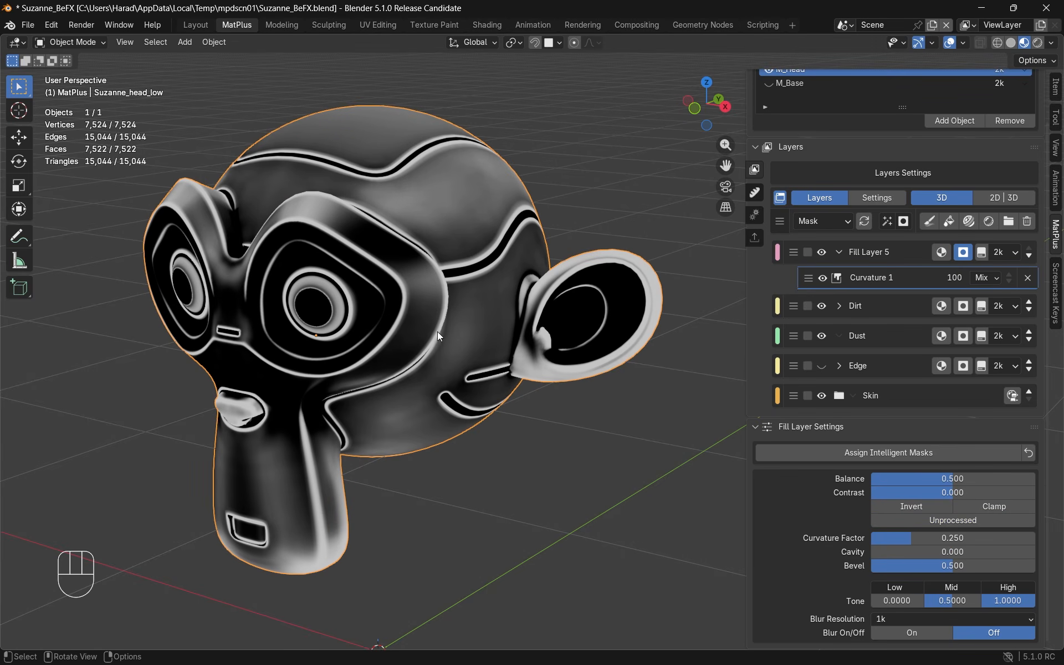
pyautogui.moveTo(437, 332)
pyautogui.mouseDown(button='middle')
pyautogui.moveTo(400, 342)
pyautogui.moveTo(433, 342)
pyautogui.mouseUp(button='middle')
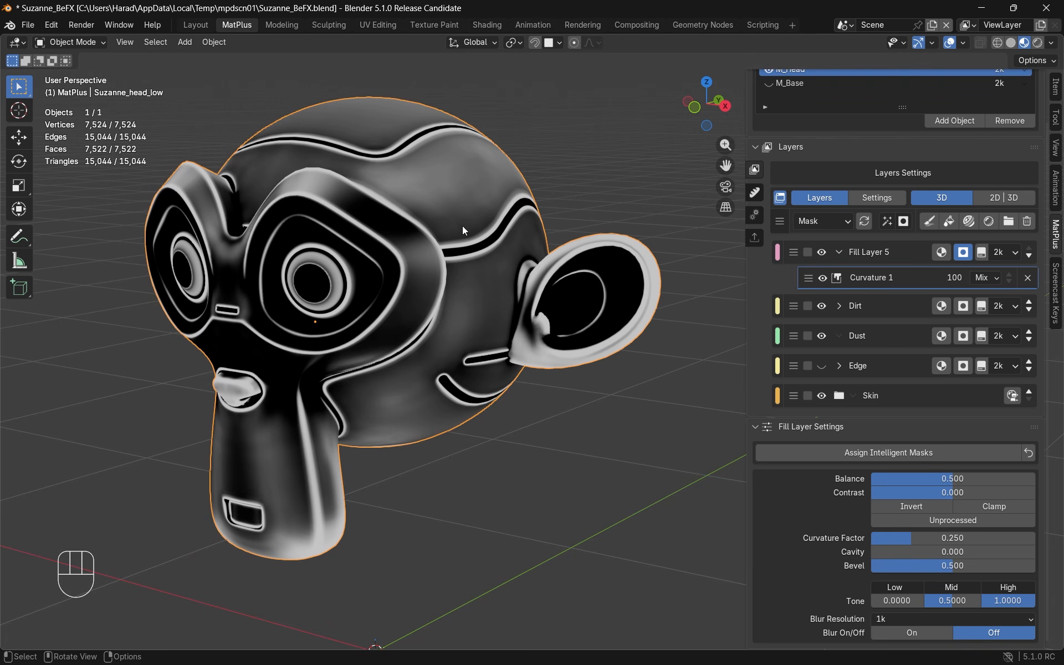
pyautogui.keyDown('alt'); pyautogui.click(942, 255); pyautogui.keyUp('alt')
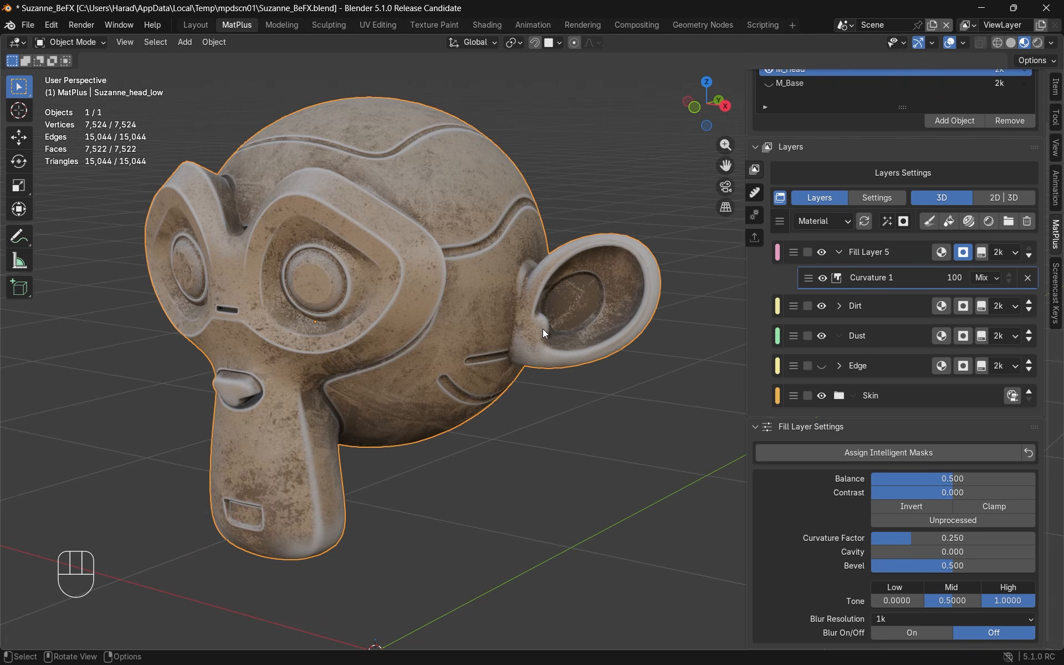
# Set the Curvature mask's balance to 0.755, contrast 0.034, curvature factor 0.223, cavity 0.124, bevel 0.319 and blur resolution 2k, leaving blur off
pyautogui.click(930, 522)
pyautogui.click(930, 522)
pyautogui.moveTo(942, 479); pyautogui.dragTo(983, 479)
pyautogui.moveTo(953, 492); pyautogui.dragTo(956, 492)
pyautogui.moveTo(942, 538); pyautogui.dragTo(938, 537)
pyautogui.moveTo(920, 551)
pyautogui.mouseDown()
pyautogui.moveTo(962, 551)
pyautogui.moveTo(931, 552)
pyautogui.mouseUp()
pyautogui.moveTo(953, 565); pyautogui.dragTo(936, 565)
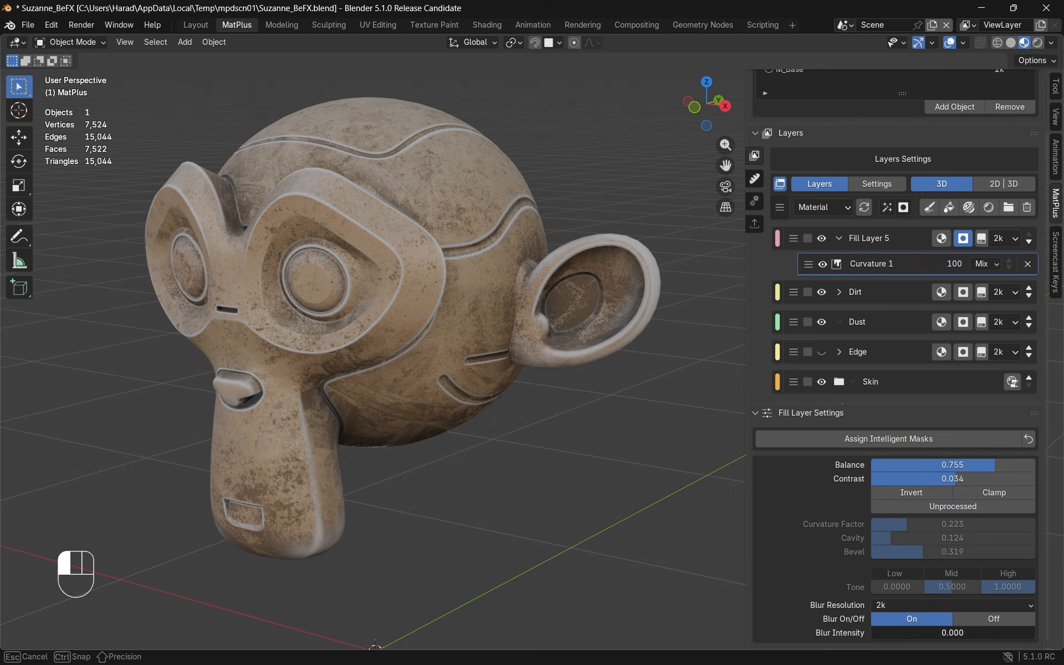
pyautogui.moveTo(498, 333); pyautogui.dragTo(559, 332, button='middle')
pyautogui.scroll(1, 915, 497)
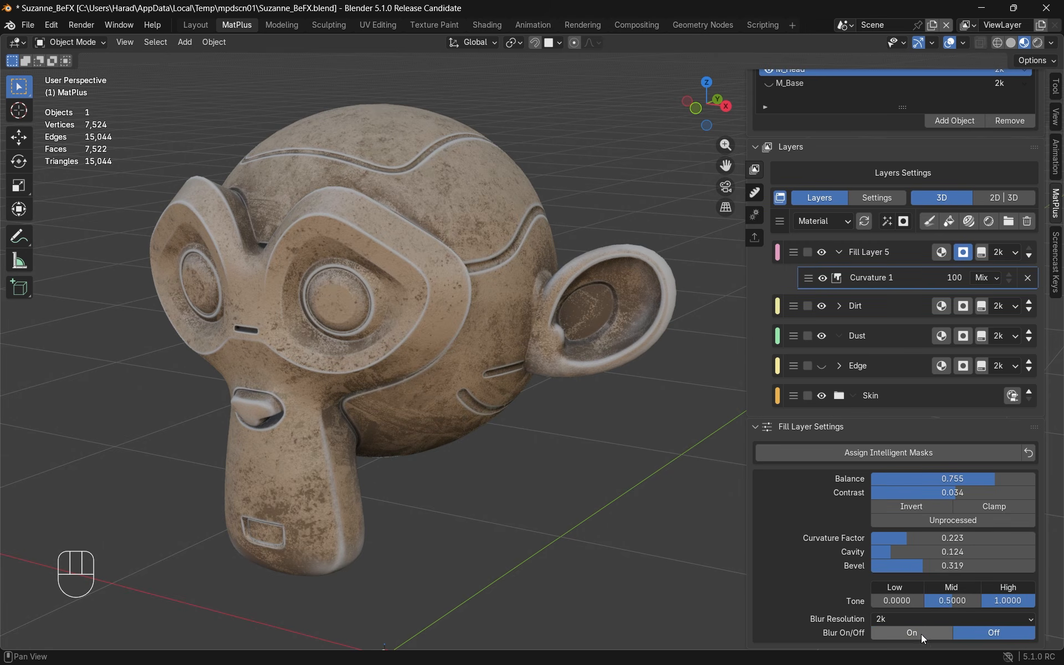
pyautogui.click(994, 632)
# Set the Curvature mask's balance to 0.517 and contrast to 0.523 in unprocessed mode, and readjust the curvature factor and cavity in processed mode
pyautogui.click(950, 518)
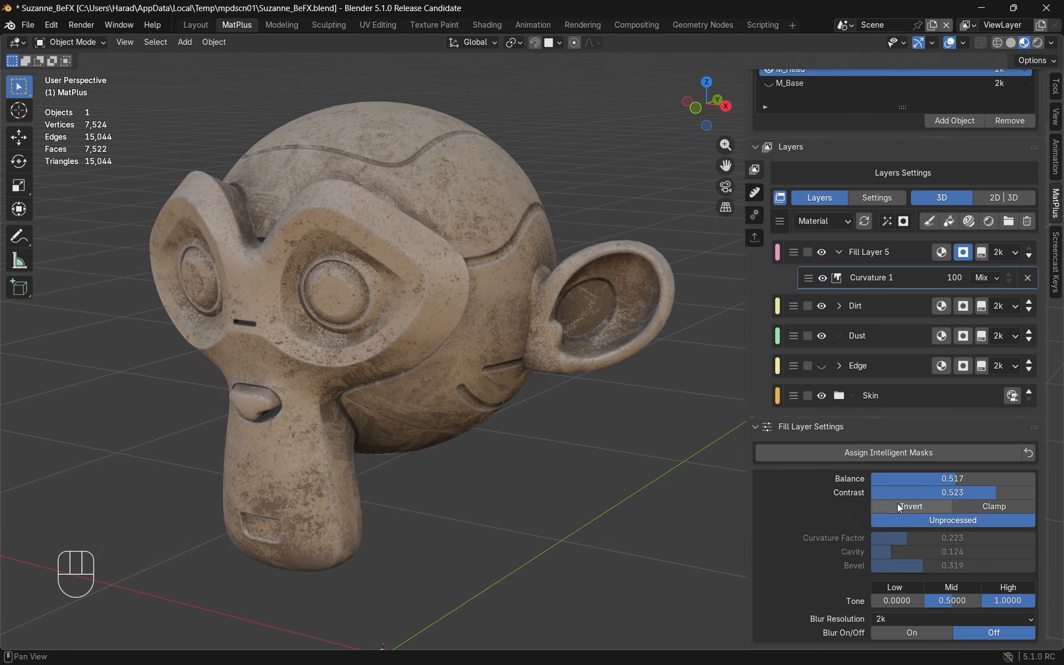
pyautogui.moveTo(955, 479)
pyautogui.mouseDown()
pyautogui.moveTo(999, 478)
pyautogui.moveTo(986, 492)
pyautogui.moveTo(955, 493)
pyautogui.mouseUp()
pyautogui.click(931, 520)
pyautogui.moveTo(952, 538); pyautogui.dragTo(947, 538)
pyautogui.moveTo(953, 552); pyautogui.dragTo(955, 551)
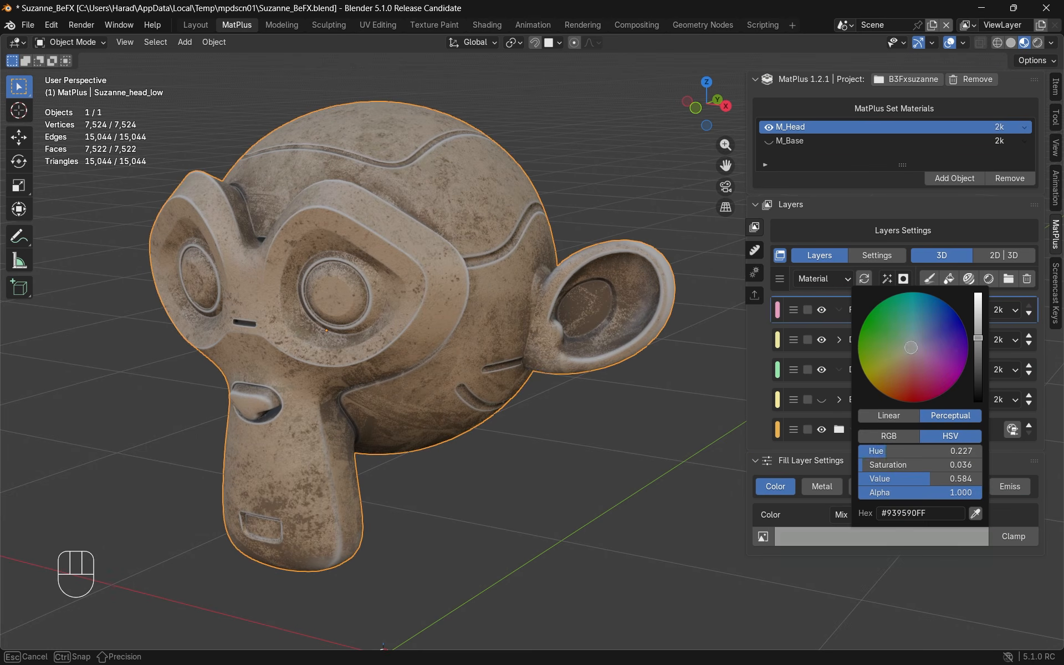
# Change the curvature layer's color to a light pinkish beige and readjust its mask's cavity
pyautogui.moveTo(887, 355)
pyautogui.mouseDown()
pyautogui.moveTo(865, 358)
pyautogui.moveTo(903, 365)
pyautogui.mouseUp()
pyautogui.hotkey('ctrl', 'z')
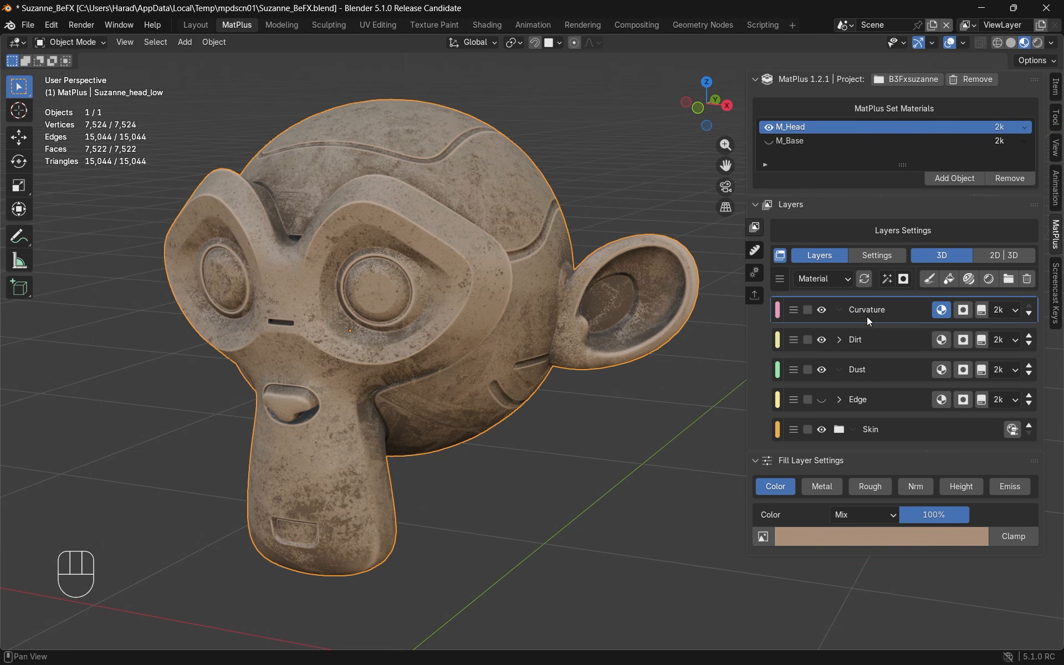
pyautogui.click(963, 309)
pyautogui.keyDown('alt'); pyautogui.click(963, 252); pyautogui.keyUp('alt')
pyautogui.moveTo(952, 552); pyautogui.dragTo(911, 554)
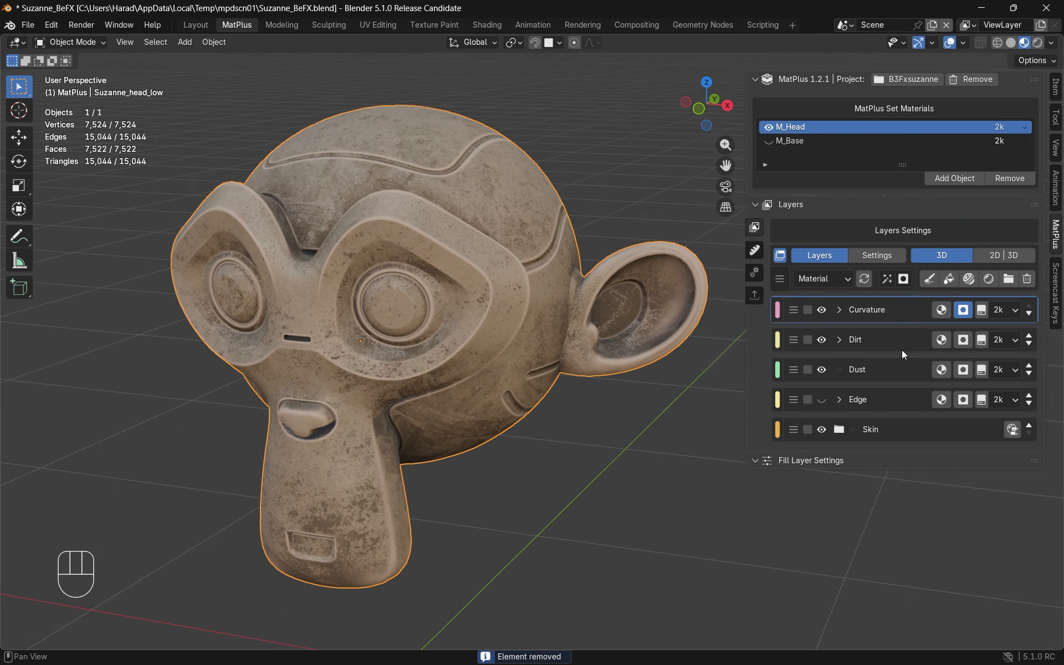
# Add a fill layer above Curvature and give it a very dark, slightly reddish brown color
pyautogui.click(951, 279)
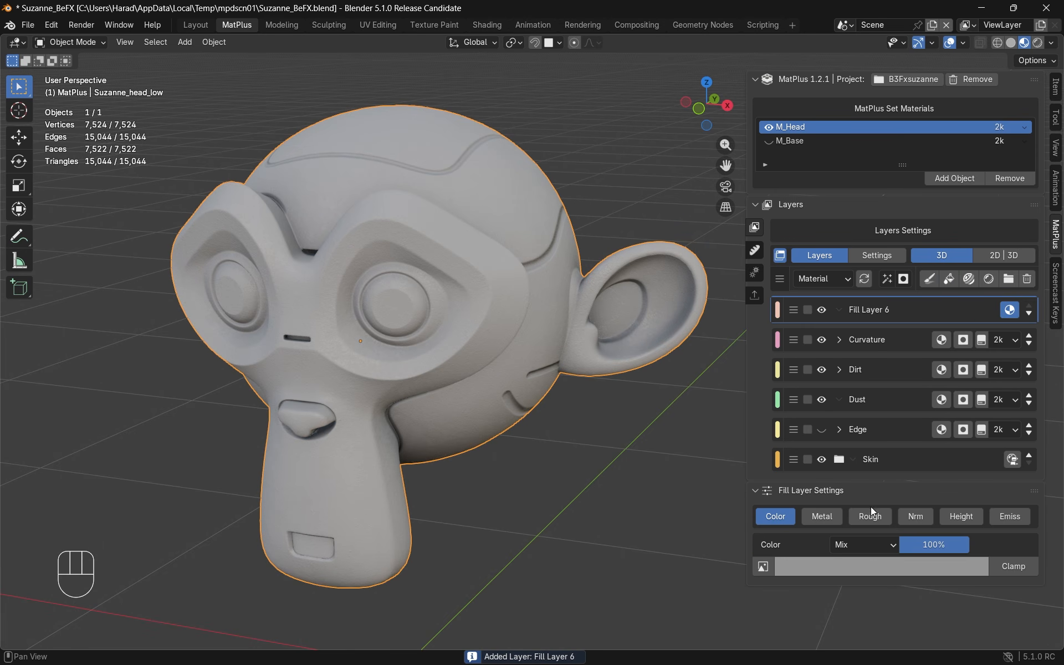
pyautogui.click(876, 565)
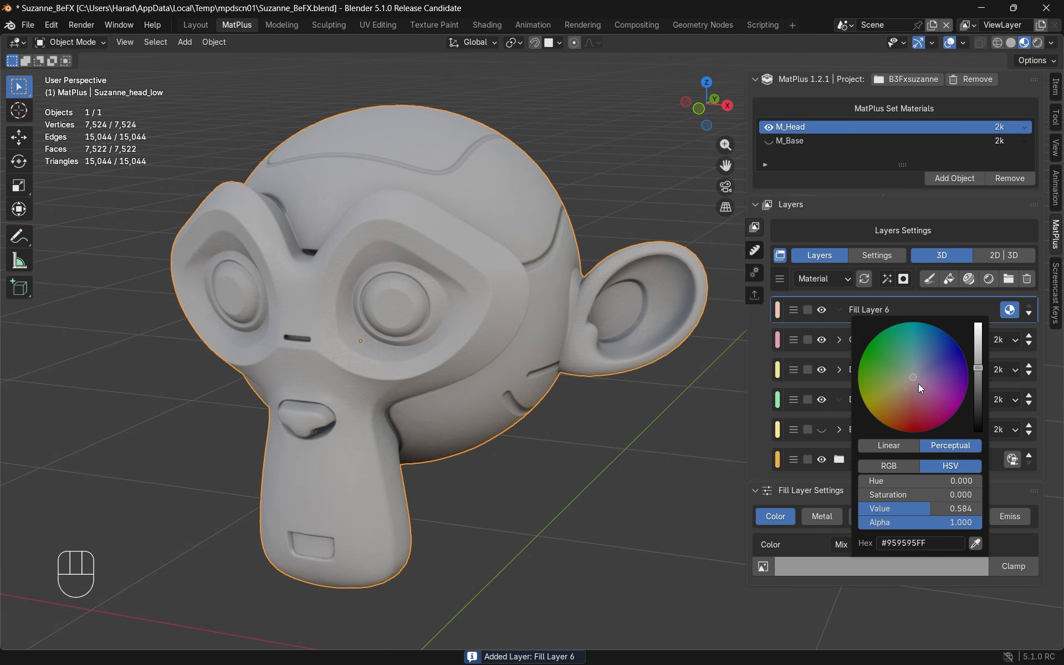
pyautogui.moveTo(912, 379); pyautogui.dragTo(910, 389)
pyautogui.moveTo(978, 368); pyautogui.dragTo(978, 422)
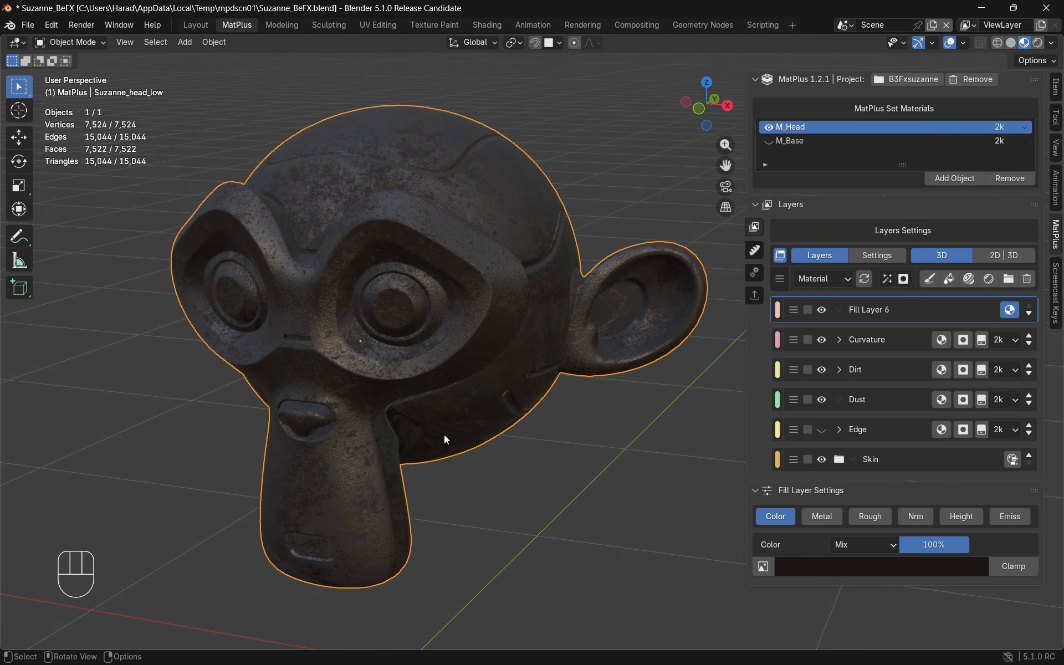
# Enable the metallic and roughness channels on Fill Layer 6 and set its roughness to 0.800
pyautogui.click(833, 517)
pyautogui.click(864, 518)
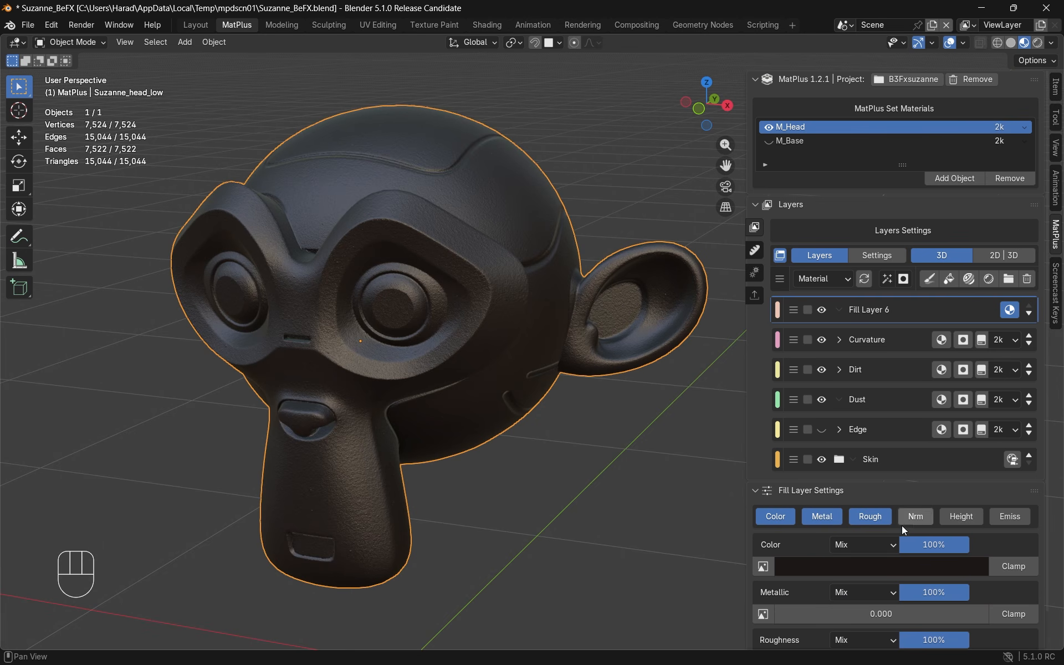
pyautogui.scroll(-2, 889, 541)
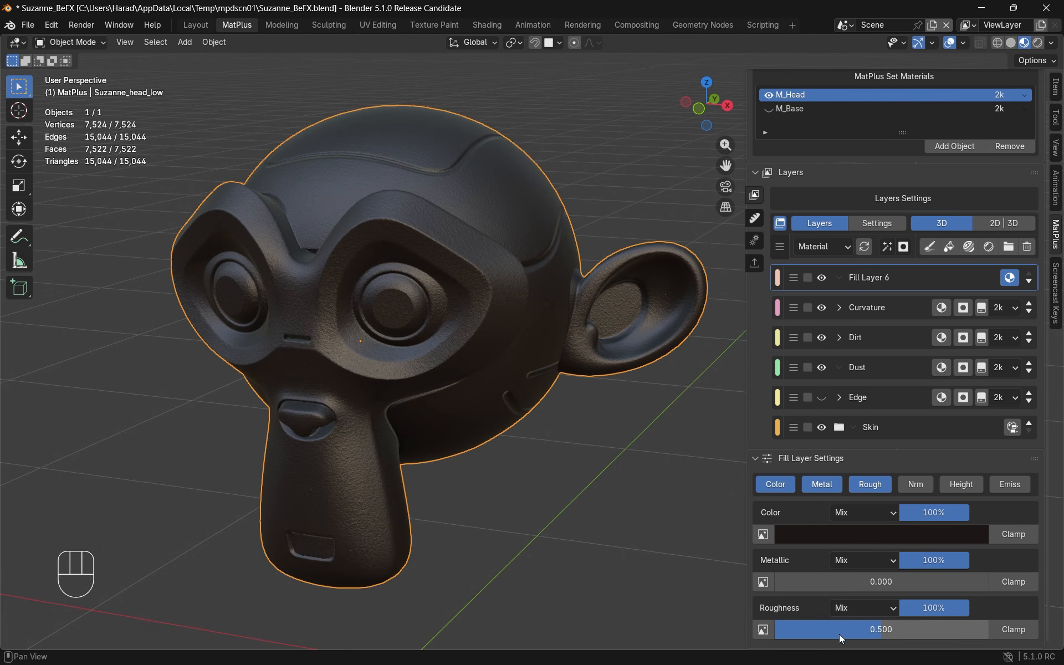
pyautogui.moveTo(883, 629); pyautogui.dragTo(946, 629)
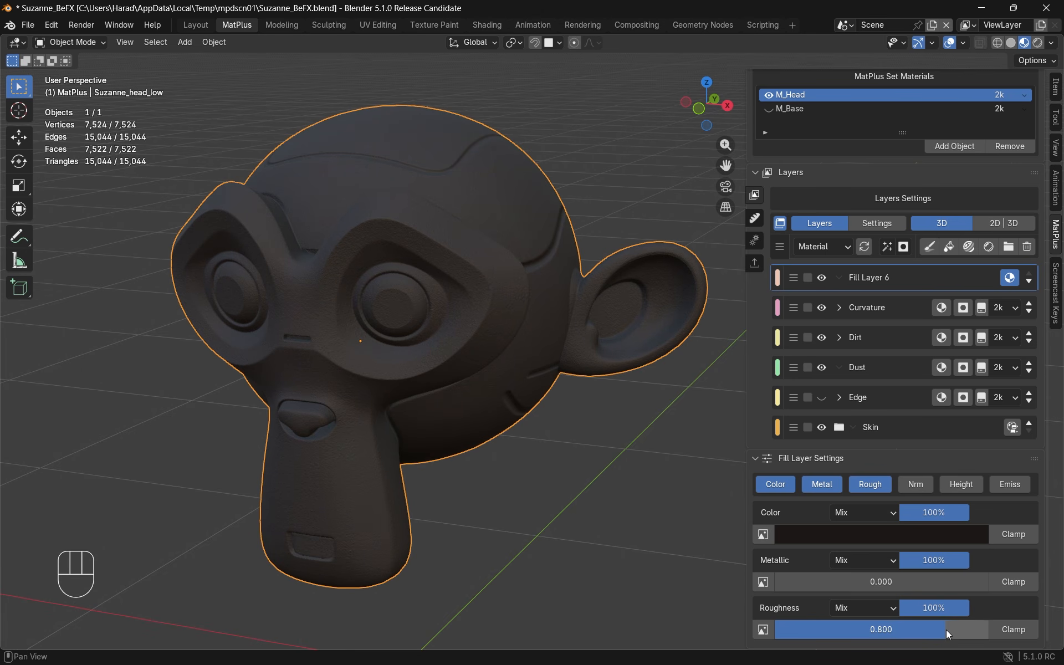
# Fine-tune the very dark color of Fill Layer 6 and rename the layer AO
pyautogui.click(863, 535)
pyautogui.moveTo(910, 357); pyautogui.dragTo(911, 355)
pyautogui.moveTo(983, 386); pyautogui.dragTo(984, 390)
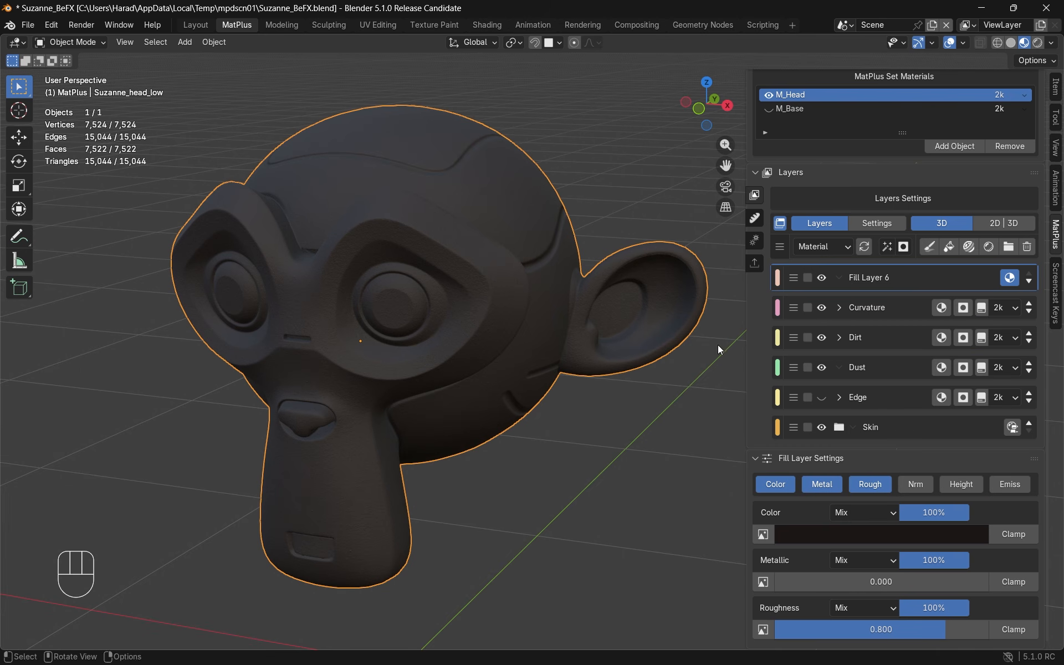
pyautogui.doubleClick(879, 278)
pyautogui.write('AO')
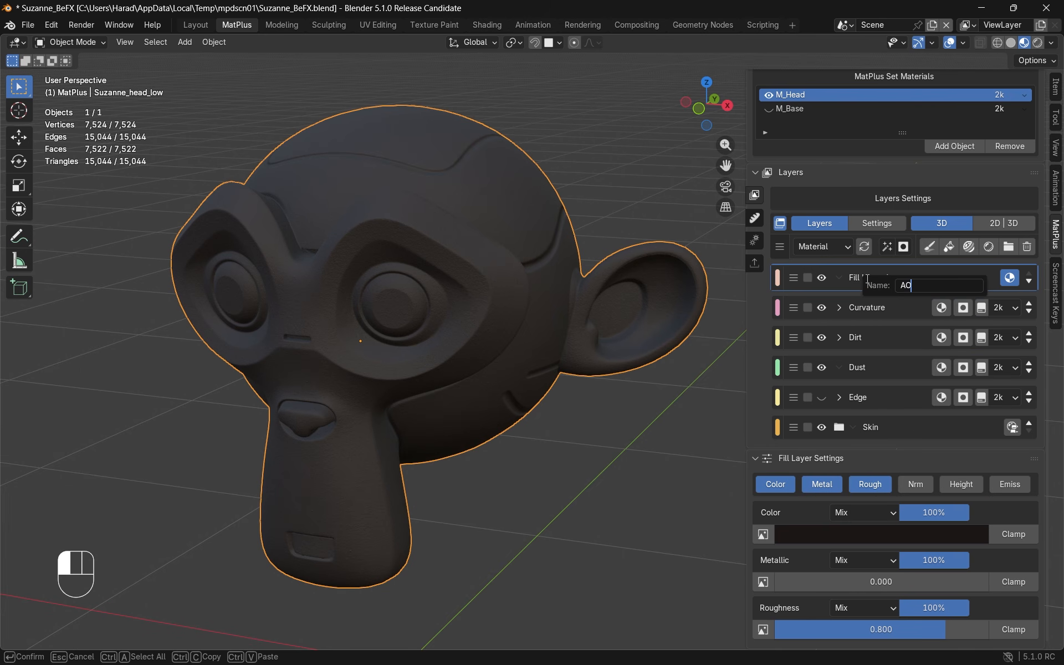
pyautogui.press('Return')
# Add a black mask to the AO layer and assign the AO intelligent mask to it
pyautogui.click(903, 246)
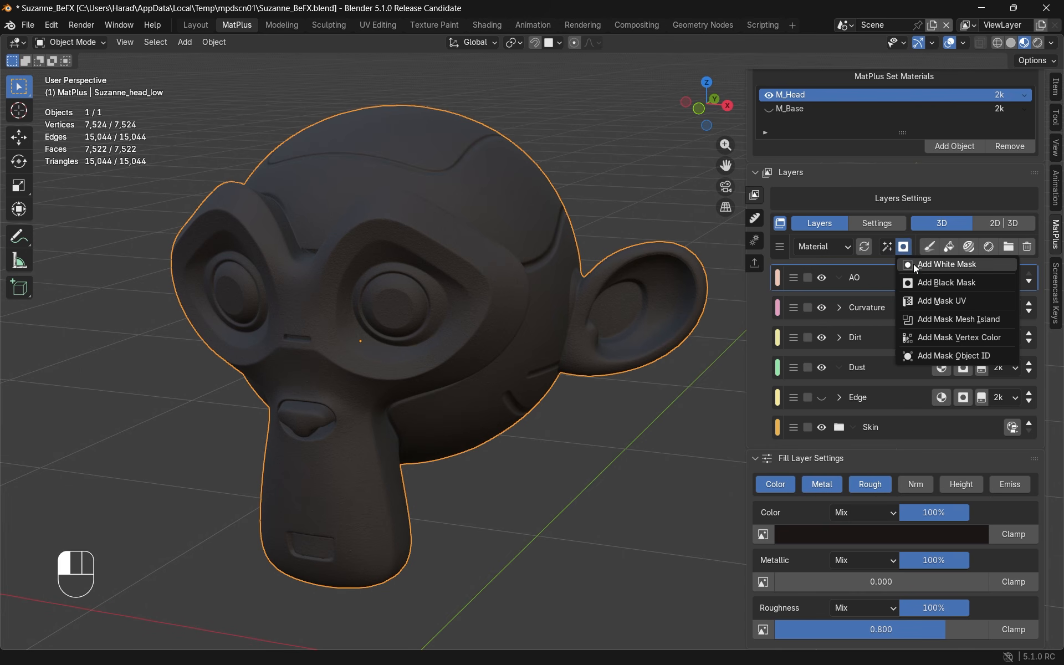
pyautogui.click(950, 282)
pyautogui.click(903, 278)
pyautogui.click(916, 315)
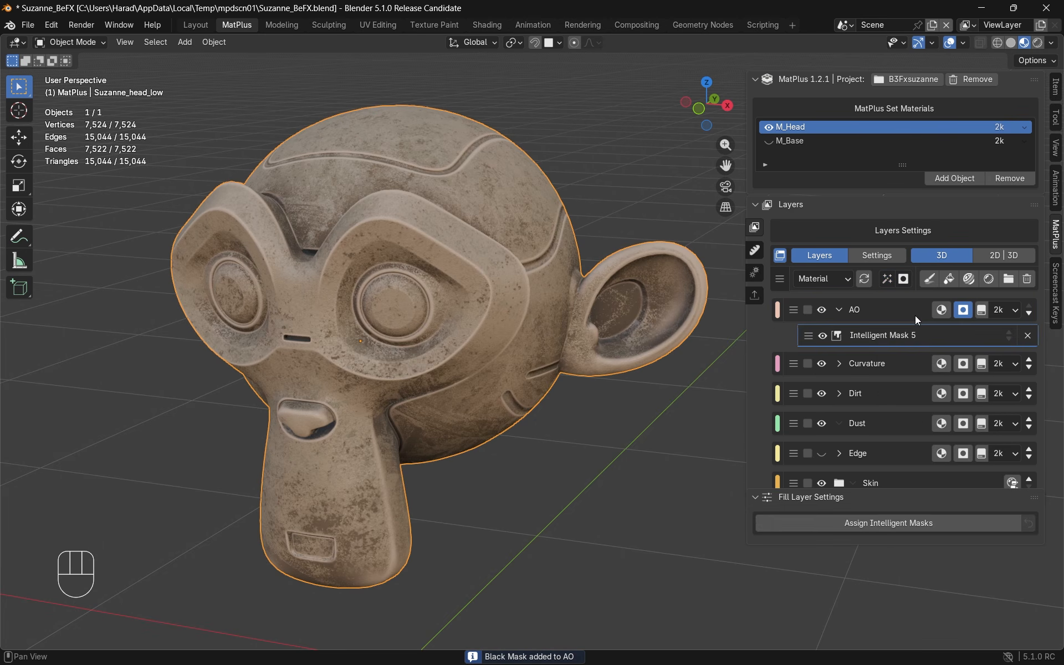
pyautogui.click(875, 540)
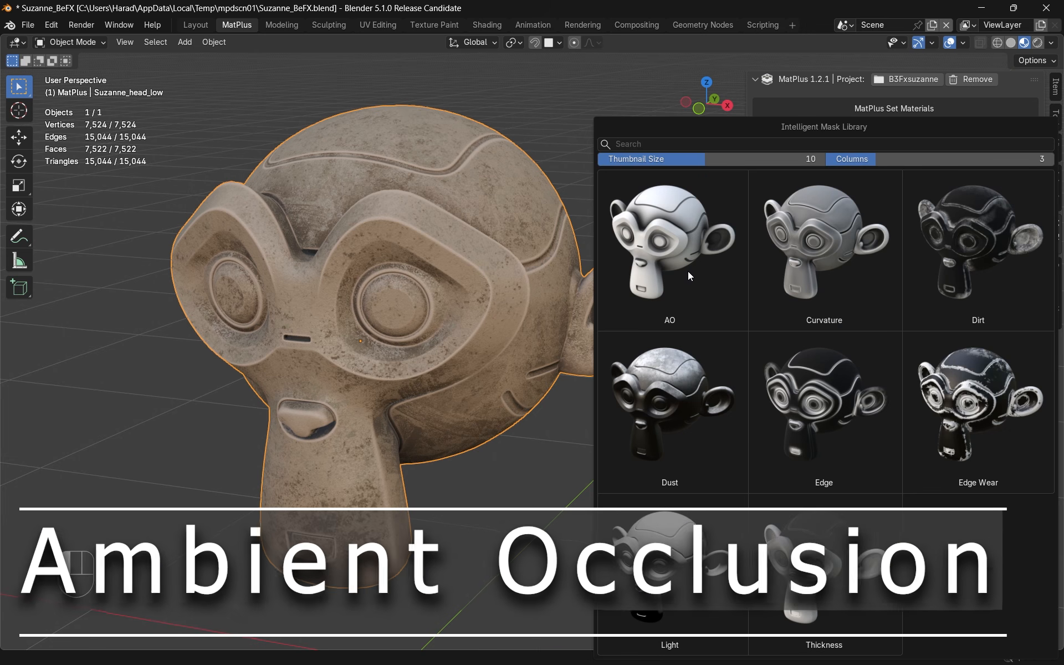
pyautogui.click(687, 271)
# Toggle the AO layer's visibility repeatedly to compare the head with and without the ambient occlusion effect
pyautogui.moveTo(541, 346); pyautogui.dragTo(491, 341, button='middle')
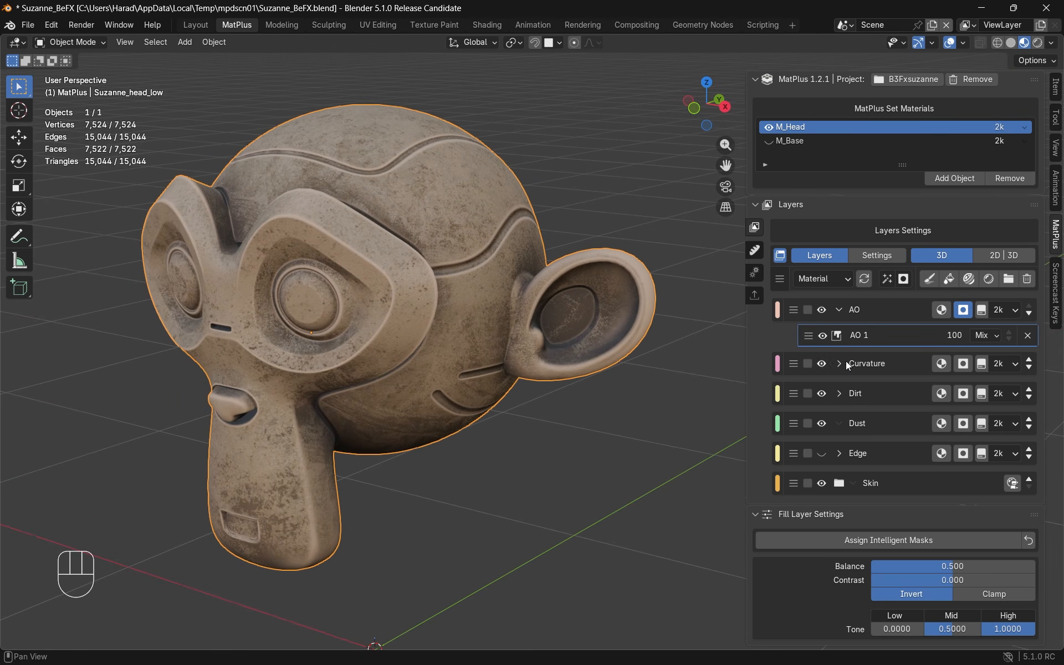
pyautogui.click(821, 312)
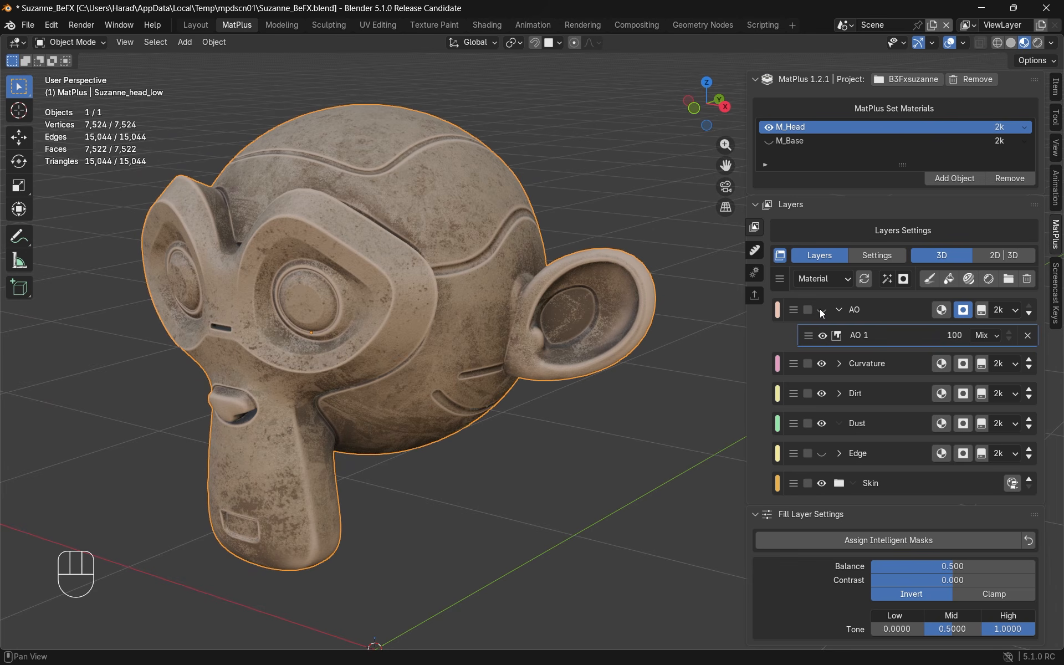
pyautogui.click(822, 311)
pyautogui.click(821, 311)
pyautogui.click(822, 311)
pyautogui.click(822, 311)
pyautogui.click(822, 312)
pyautogui.click(822, 311)
pyautogui.click(822, 311)
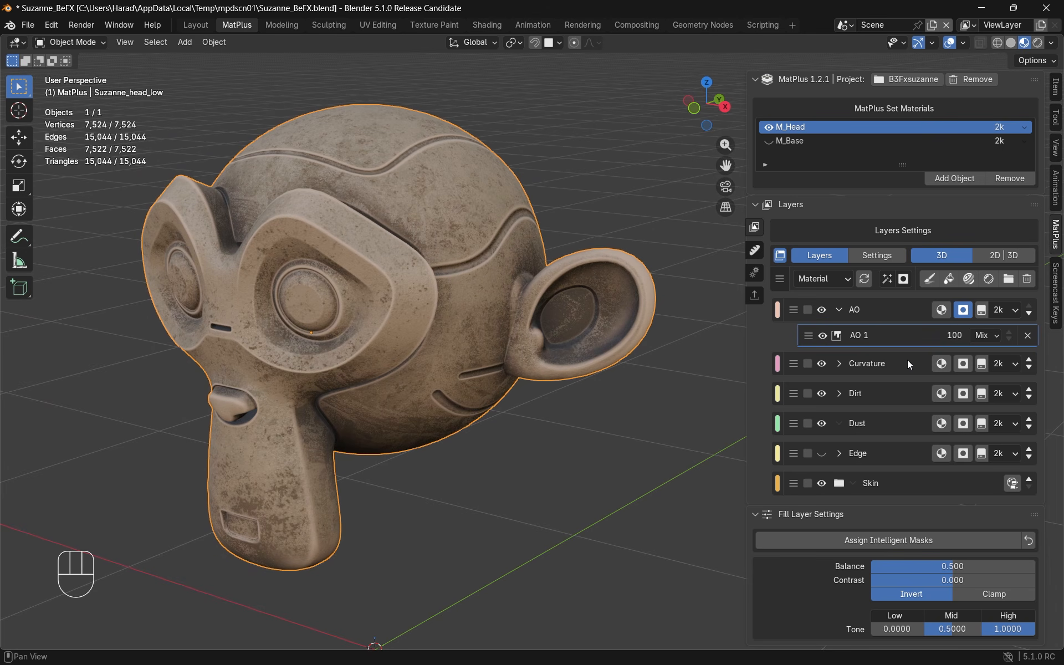
# Preview the AO mask alone on the model, lower its balance and return to the material view
pyautogui.keyDown('alt'); pyautogui.click(963, 310); pyautogui.keyUp('alt')
pyautogui.moveTo(483, 321); pyautogui.dragTo(494, 317)
pyautogui.moveTo(437, 333); pyautogui.dragTo(433, 335, button='middle')
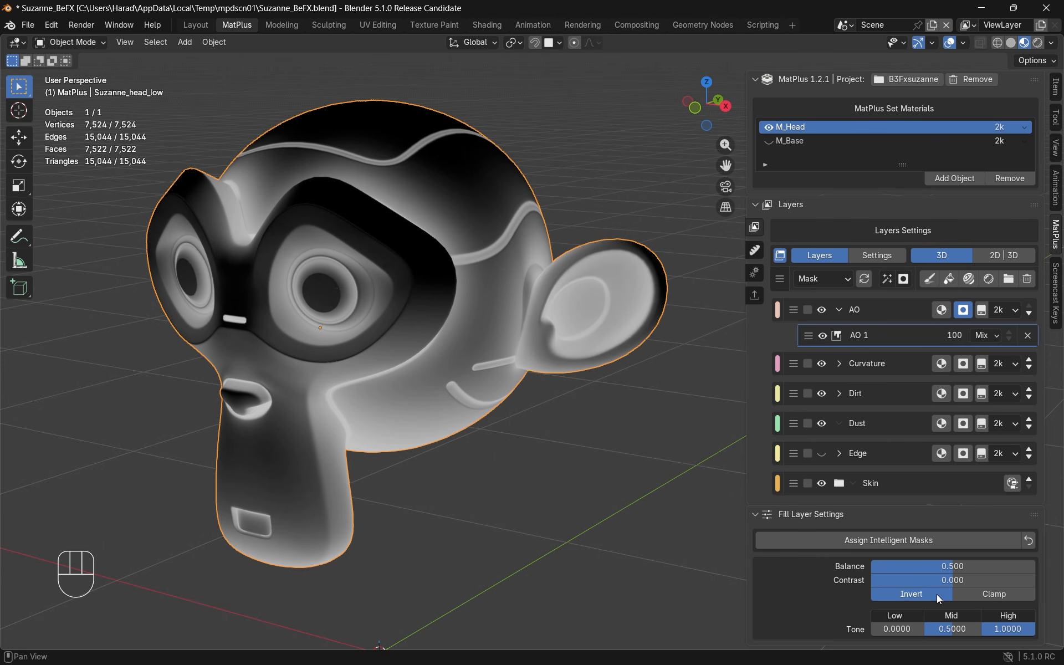
pyautogui.moveTo(951, 566); pyautogui.dragTo(917, 566)
pyautogui.click(942, 310)
# Set the AO mask's balance to 0.275 and contrast to -0.289, keeping the mask inverted
pyautogui.moveTo(952, 580)
pyautogui.mouseDown()
pyautogui.moveTo(915, 579)
pyautogui.moveTo(898, 566)
pyautogui.moveTo(962, 579)
pyautogui.moveTo(917, 566)
pyautogui.mouseUp()
pyautogui.click(919, 594)
pyautogui.click(889, 594)
pyautogui.moveTo(894, 580); pyautogui.dragTo(914, 580)
pyautogui.moveTo(444, 399)
pyautogui.keyDown('ctrl'); pyautogui.keyDown('alt'); pyautogui.mouseDown(button='middle')
pyautogui.moveTo(477, 399)
pyautogui.moveTo(444, 399)
pyautogui.mouseUp(button='middle'); pyautogui.keyUp('alt'); pyautogui.keyUp('ctrl')
pyautogui.moveTo(443, 399); pyautogui.dragTo(488, 399, button='middle')
pyautogui.moveTo(910, 566); pyautogui.dragTo(915, 566)
pyautogui.moveTo(914, 579); pyautogui.dragTo(928, 579)
pyautogui.moveTo(421, 460); pyautogui.dragTo(390, 475, button='middle')
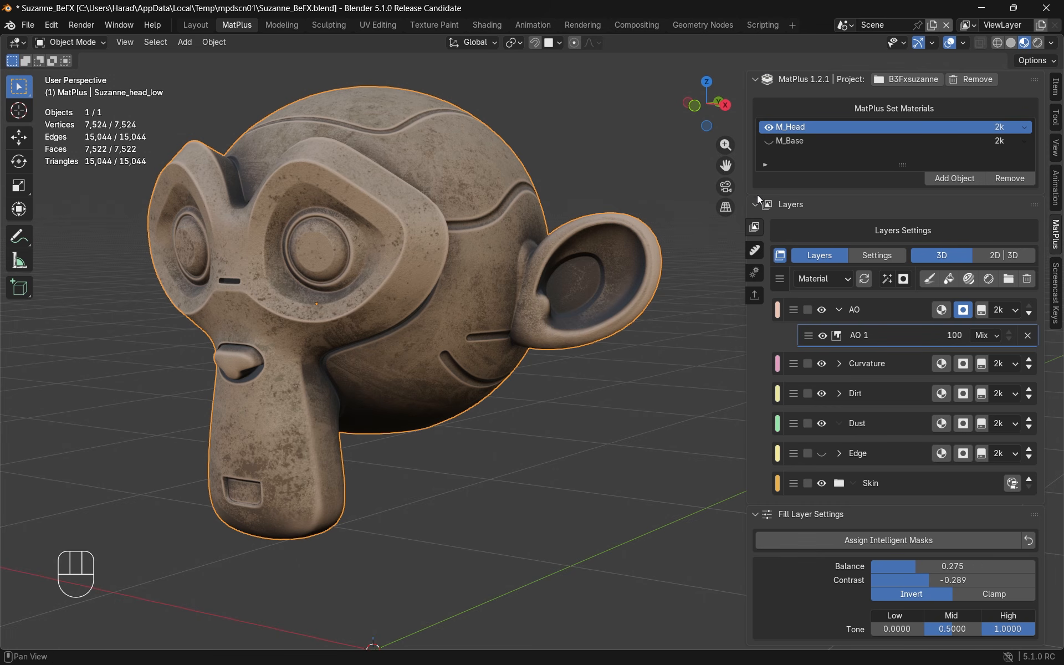
# Show the M_Base object, examine the head's occlusion around the neck and review the AO bake settings
pyautogui.click(767, 142)
pyautogui.moveTo(428, 427); pyautogui.dragTo(374, 468, button='middle')
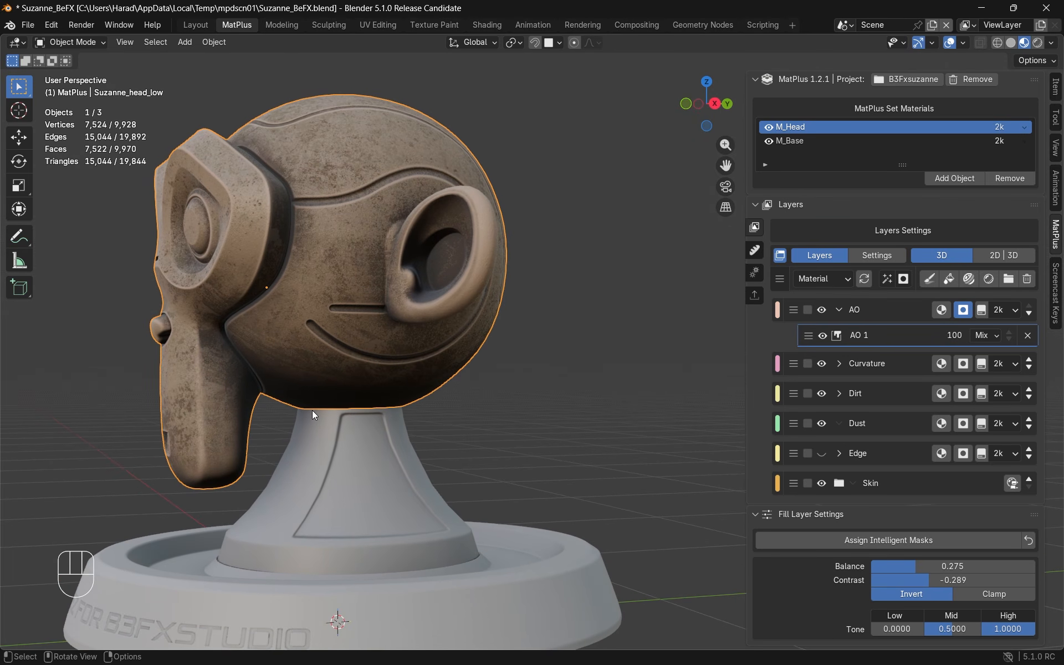
pyautogui.moveTo(453, 402); pyautogui.dragTo(483, 299, button='middle')
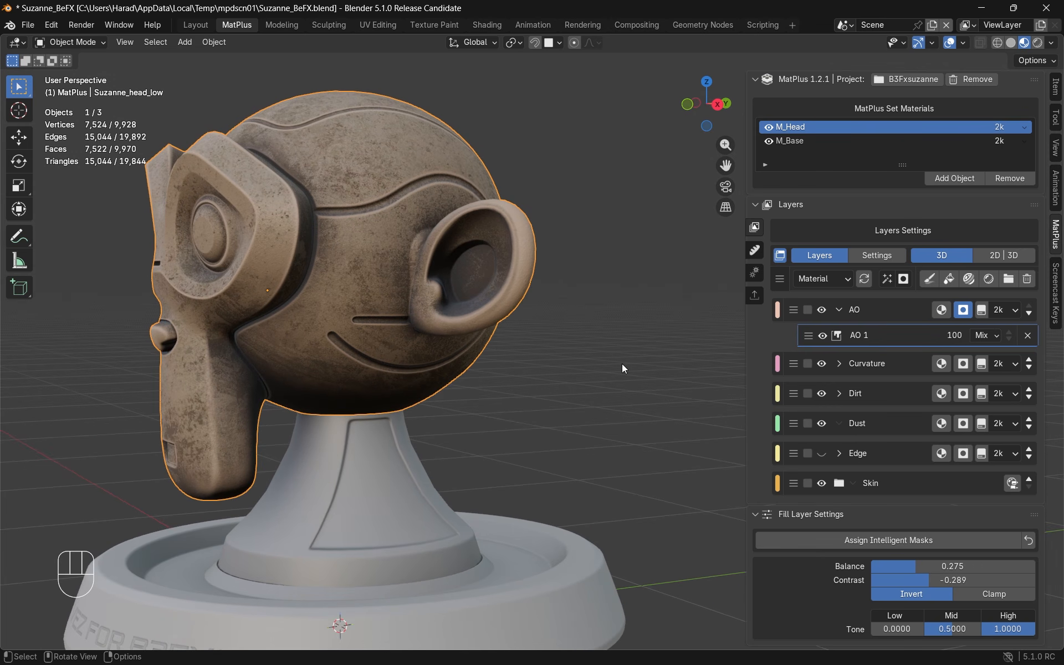
pyautogui.moveTo(333, 373); pyautogui.dragTo(400, 414, button='middle')
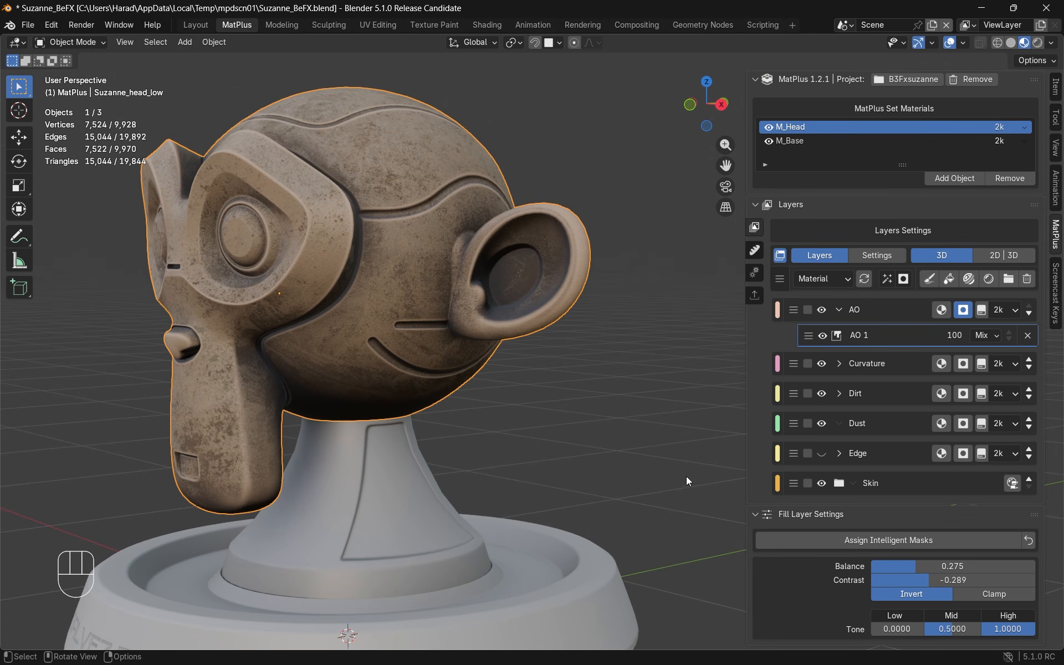
pyautogui.click(759, 272)
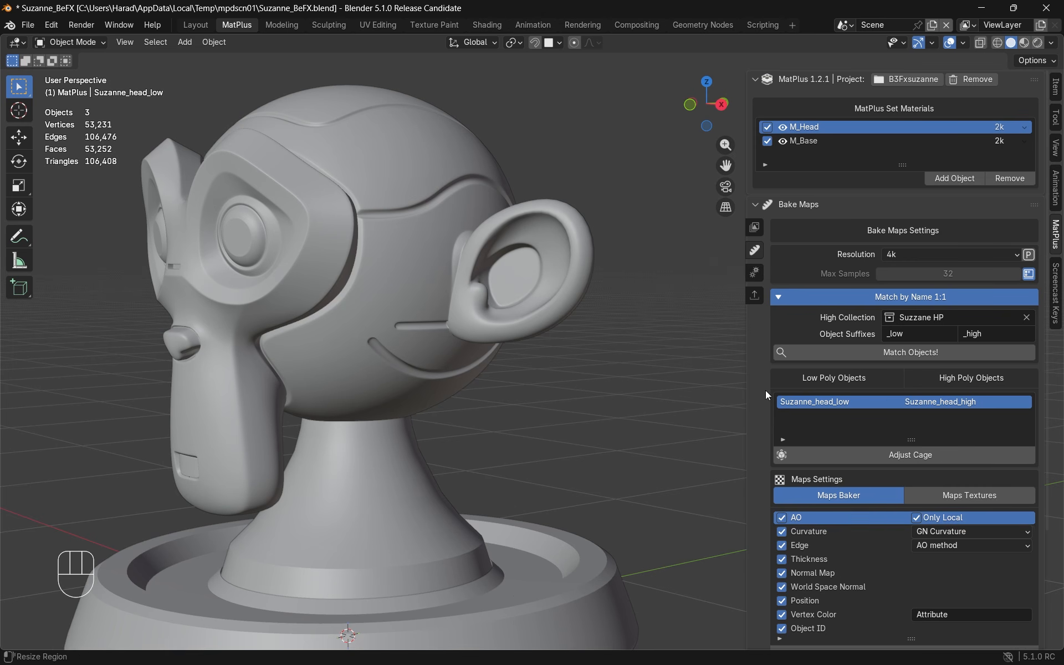
pyautogui.click(757, 230)
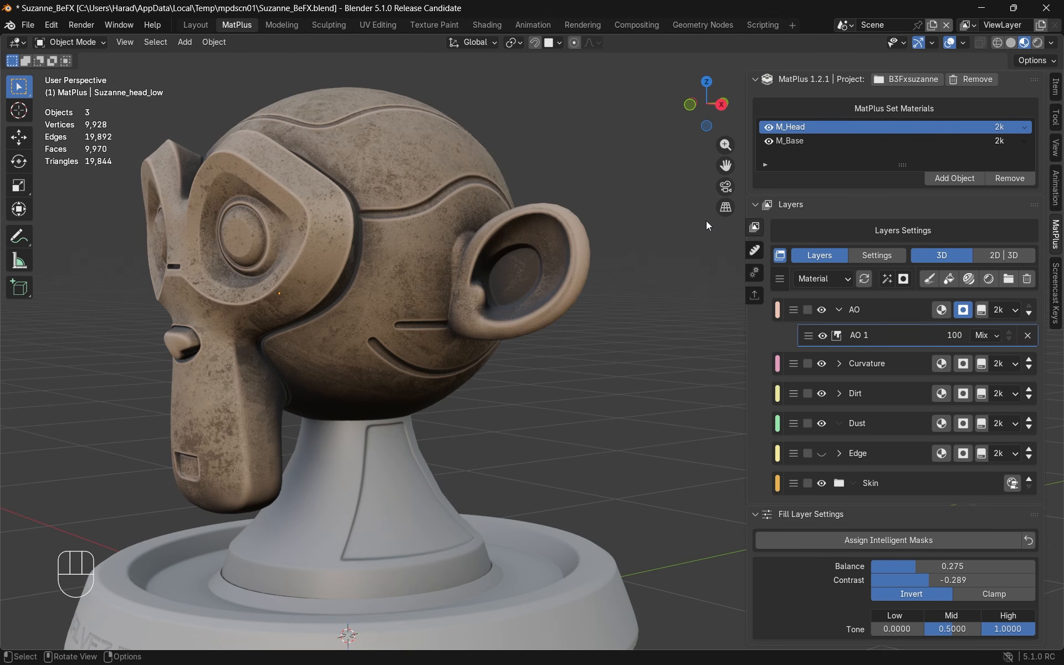
# Hide the M_Base object again and examine the AO shading on the head from several angles
pyautogui.click(768, 141)
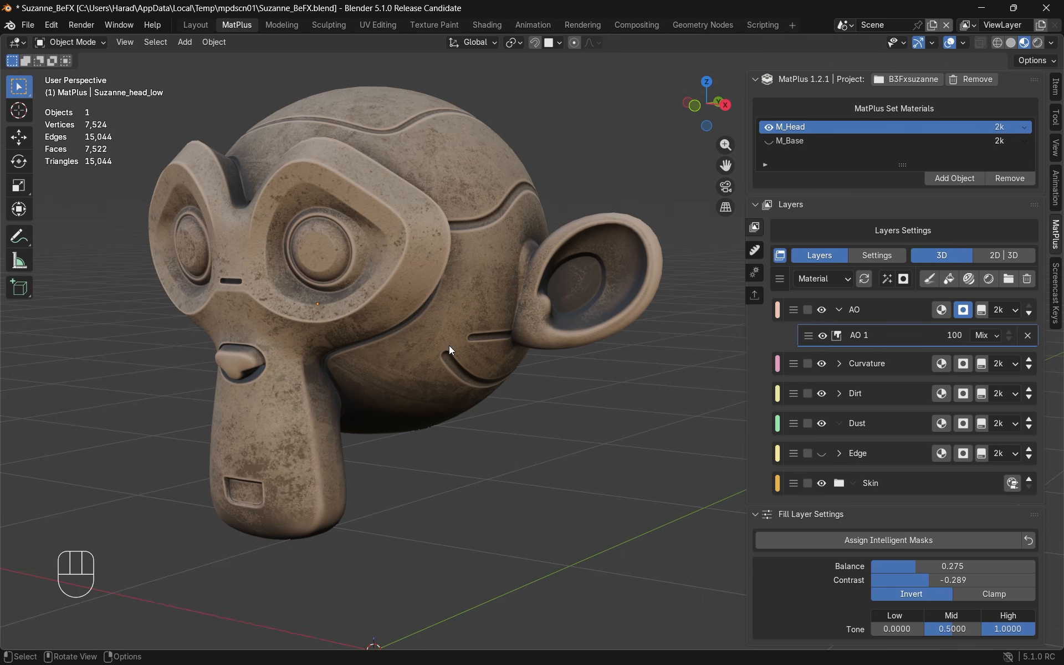
pyautogui.moveTo(433, 376); pyautogui.dragTo(396, 317, button='middle')
pyautogui.moveTo(380, 379); pyautogui.dragTo(374, 289, button='middle')
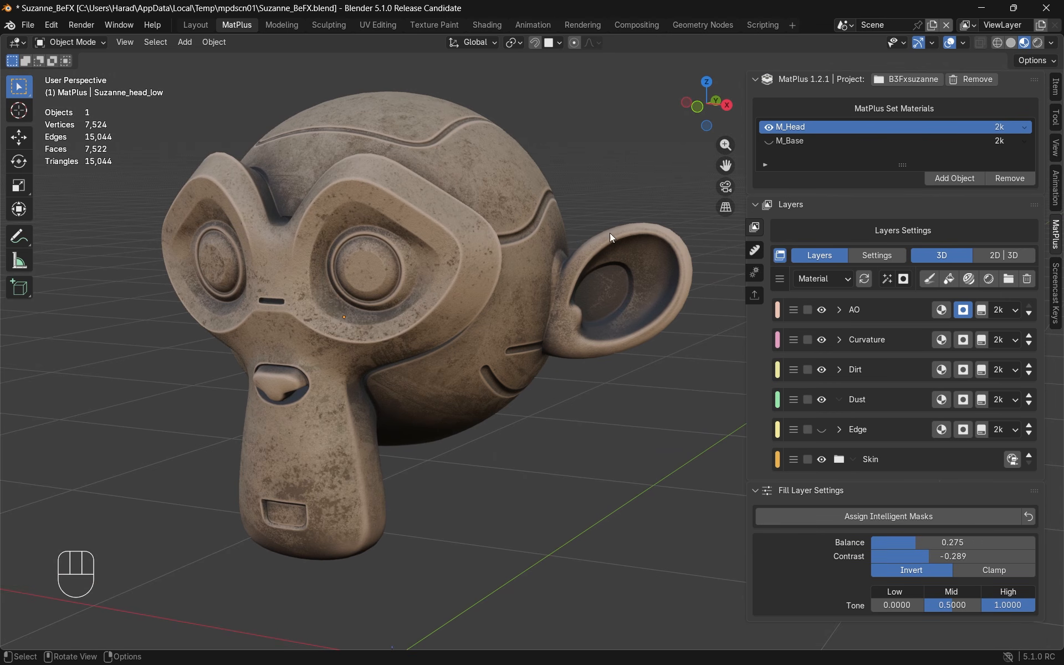
pyautogui.keyDown('shift'); pyautogui.moveTo(438, 242); pyautogui.dragTo(444, 265, button='middle'); pyautogui.keyUp('shift')
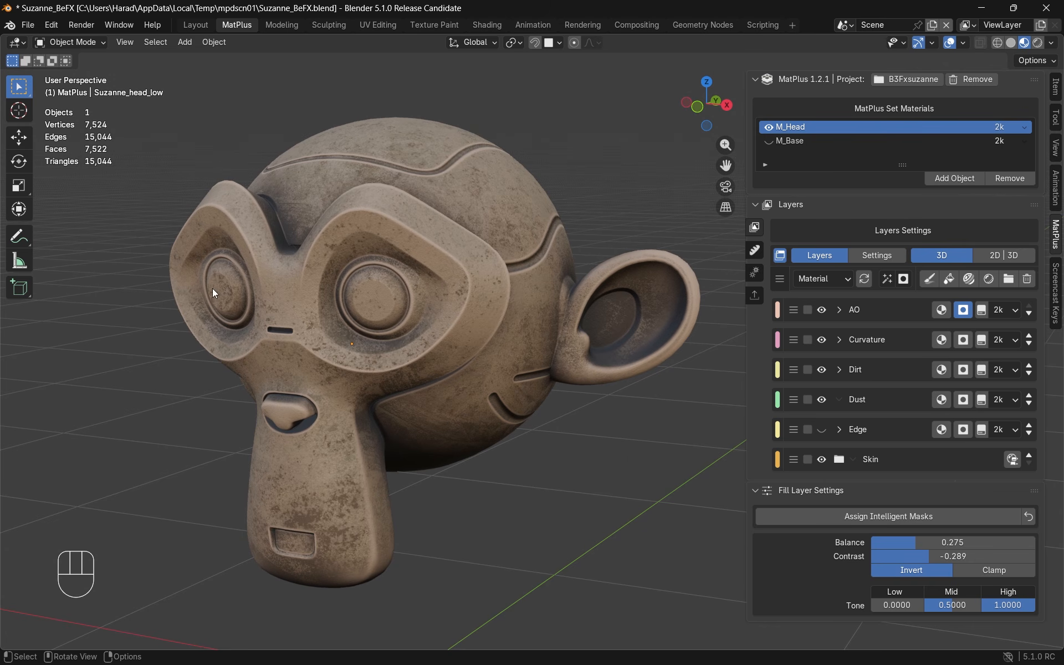
pyautogui.moveTo(372, 377)
pyautogui.mouseDown(button='middle')
pyautogui.moveTo(387, 362)
pyautogui.moveTo(380, 367)
pyautogui.mouseUp(button='middle')
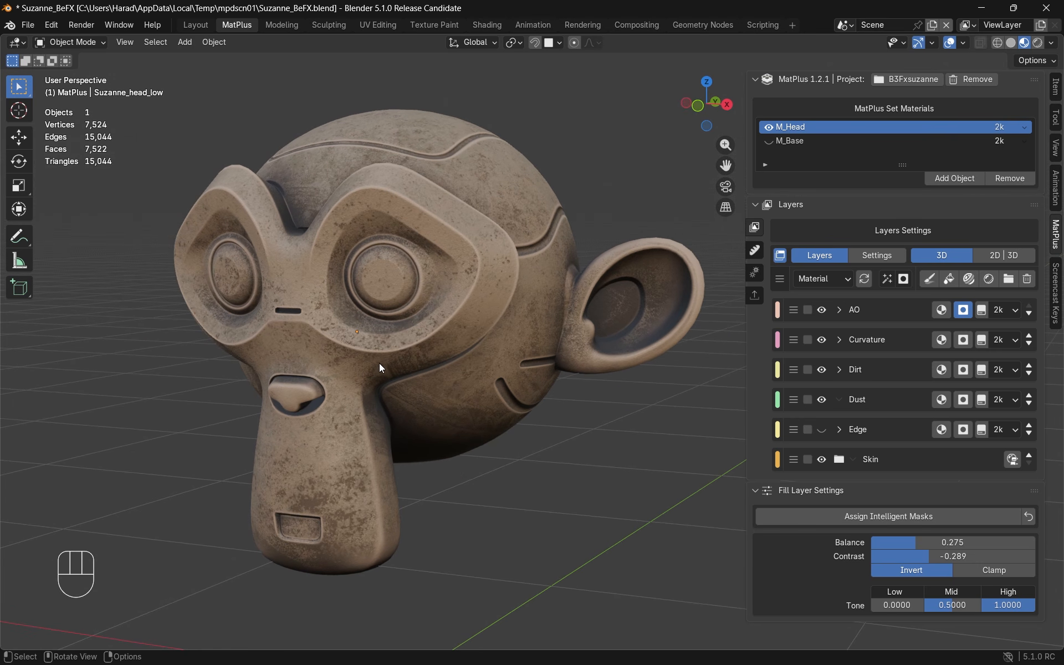
# Add a fill layer above AO and give it a brownish red color
pyautogui.click(948, 279)
pyautogui.click(881, 595)
pyautogui.click(907, 447)
pyautogui.moveTo(907, 446); pyautogui.dragTo(904, 444)
pyautogui.moveTo(978, 390); pyautogui.dragTo(978, 402)
# Rename the red fill layer Thickness and assign the Thickness intelligent mask on a black mask
pyautogui.doubleClick(870, 311)
pyautogui.write('Thickness')
pyautogui.press('Return')
pyautogui.click(903, 279)
pyautogui.click(888, 280)
pyautogui.click(908, 314)
pyautogui.click(806, 536)
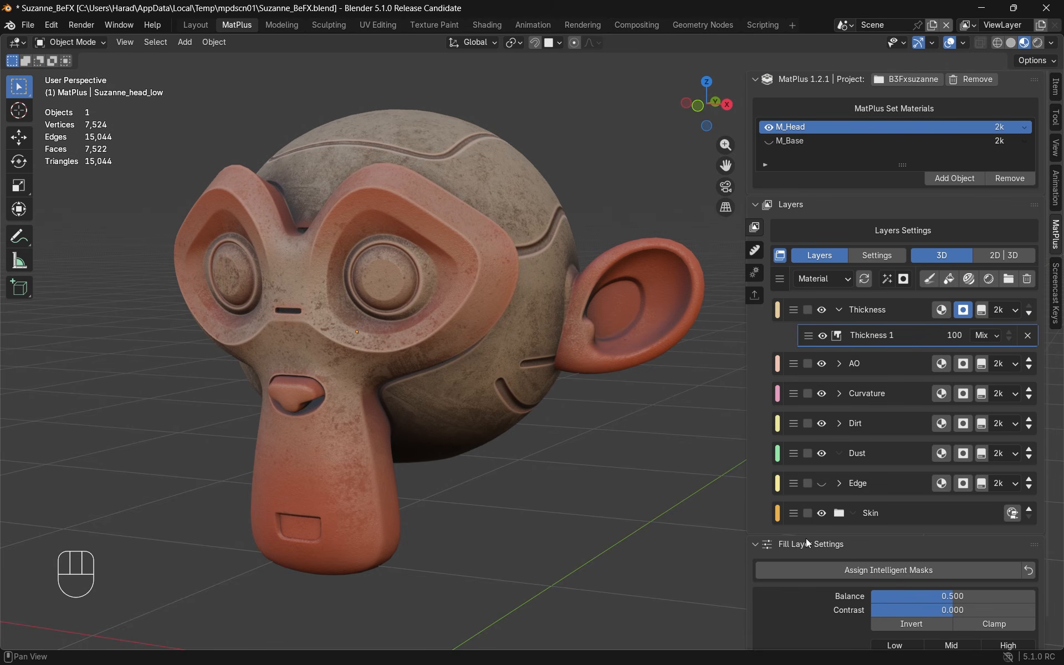
# Try several blend modes for the Thickness 1 mask
pyautogui.moveTo(986, 335); pyautogui.dragTo(853, 440)
pyautogui.moveTo(986, 335); pyautogui.dragTo(859, 455)
pyautogui.moveTo(986, 336); pyautogui.dragTo(845, 485)
pyautogui.moveTo(986, 336); pyautogui.dragTo(847, 505)
pyautogui.moveTo(986, 336); pyautogui.dragTo(847, 485)
# Lower the Thickness 1 mask's balance, contrast and opacity
pyautogui.scroll(-2, 886, 421)
pyautogui.moveTo(952, 569); pyautogui.dragTo(916, 570)
pyautogui.moveTo(952, 583); pyautogui.dragTo(897, 583)
pyautogui.moveTo(954, 309); pyautogui.dragTo(939, 309)
pyautogui.moveTo(940, 308); pyautogui.dragTo(939, 309)
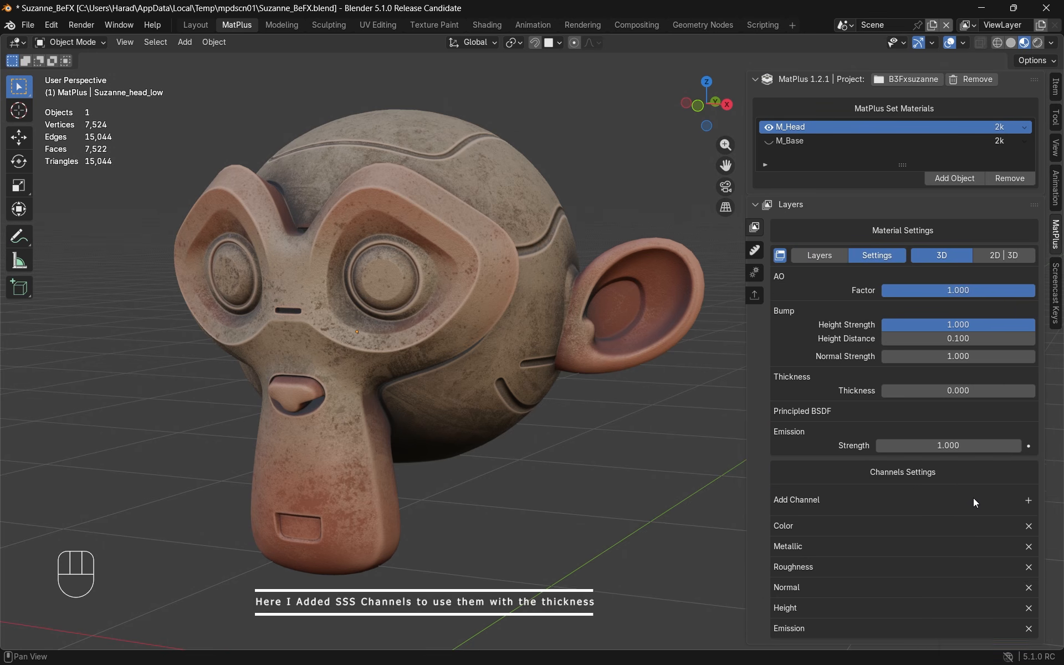
# Add the subsurface weight and scale channels to the material and enable both on the Thickness layer
pyautogui.click(973, 497)
pyautogui.click(917, 648)
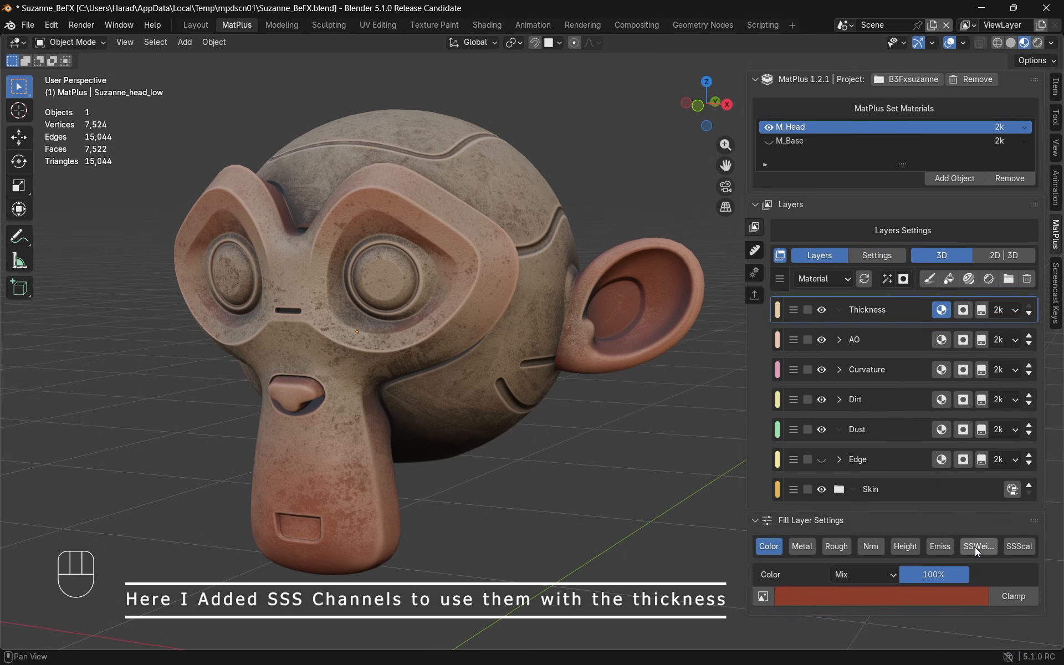
pyautogui.click(976, 546)
pyautogui.click(1014, 546)
# Set the Thickness layer's SS Weight to 0.214 and SS Scale to 0.264
pyautogui.scroll(-2, 942, 577)
pyautogui.moveTo(776, 581); pyautogui.dragTo(823, 581)
pyautogui.moveTo(824, 582); pyautogui.dragTo(820, 582)
pyautogui.moveTo(776, 629); pyautogui.dragTo(831, 630)
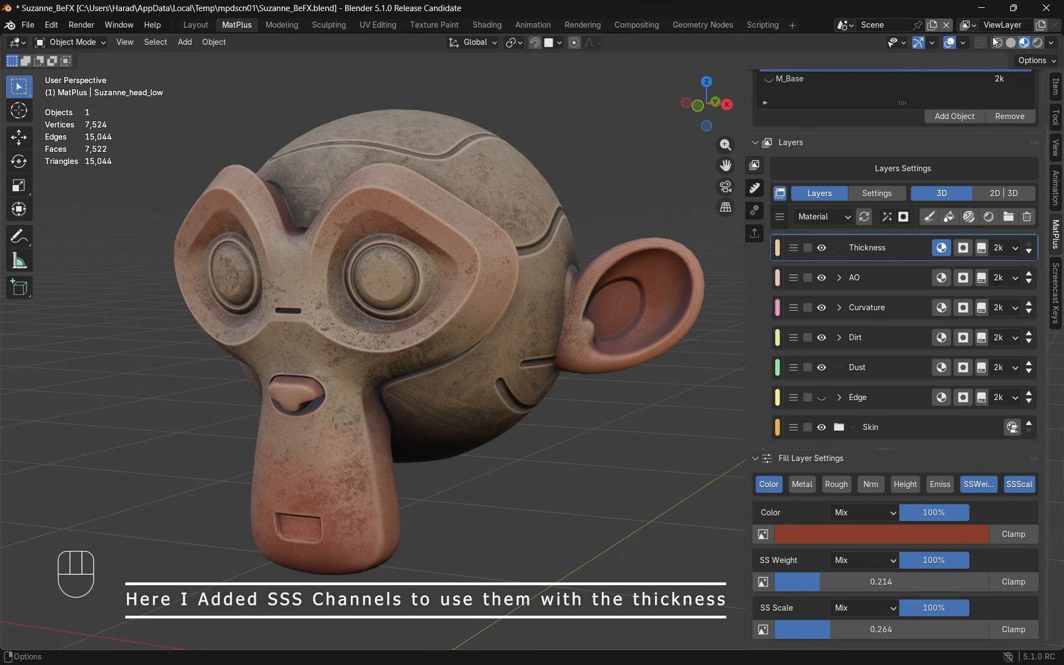
# Switch the viewport to rendered shading, add a spot light and rotate it toward the head
pyautogui.click(1038, 42)
pyautogui.click(1051, 42)
pyautogui.hotkey('shift', 'a')
pyautogui.moveTo(246, 561)
pyautogui.click(377, 591)
pyautogui.press('r')
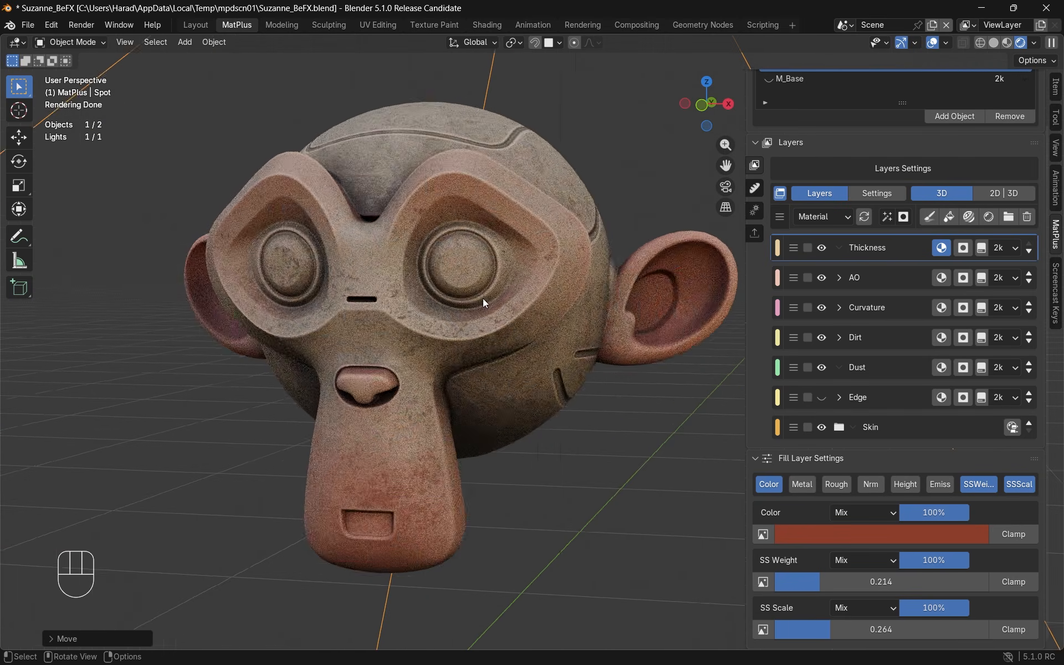
# Adjust the rendered viewport's lighting options to remove the bright environment lighting
pyautogui.click(1034, 42)
pyautogui.click(892, 169)
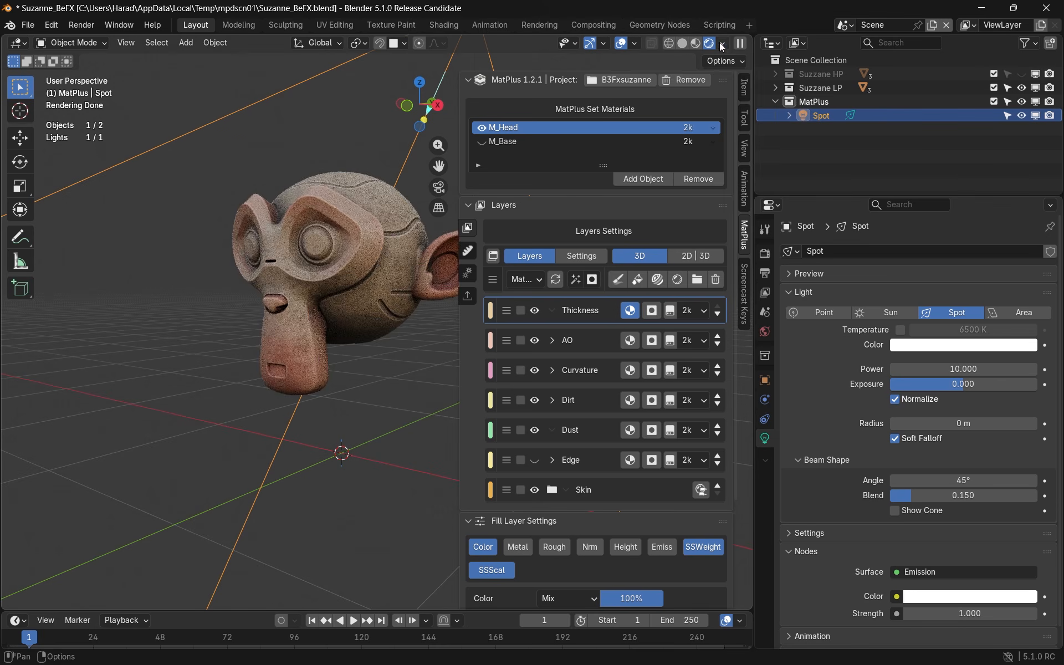
pyautogui.click(720, 45)
pyautogui.click(673, 106)
# Set the spot light's power to 500
pyautogui.click(963, 369)
pyautogui.write('100')
pyautogui.press('Return')
pyautogui.moveTo(336, 268); pyautogui.dragTo(370, 271, button='middle')
pyautogui.click(965, 368)
pyautogui.write('500')
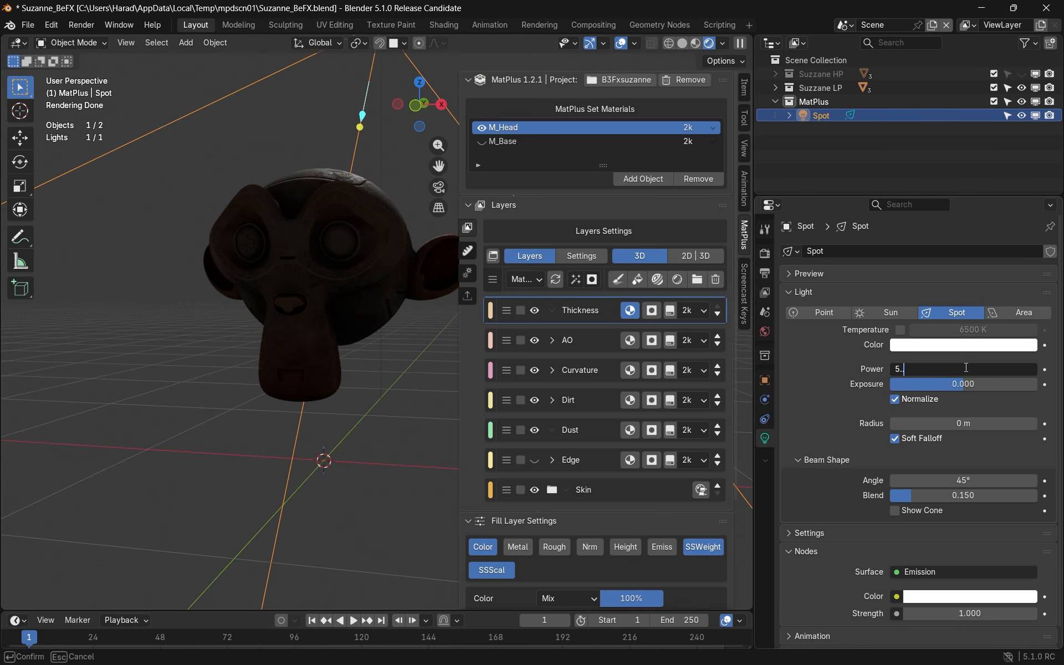
# Move the spot light about 0.37 m along negative Y and about 0.31 m down behind the head
pyautogui.moveTo(299, 285); pyautogui.dragTo(405, 294, button='middle')
pyautogui.scroll(-4, 404, 293)
pyautogui.press('g')
pyautogui.click(413, 304)
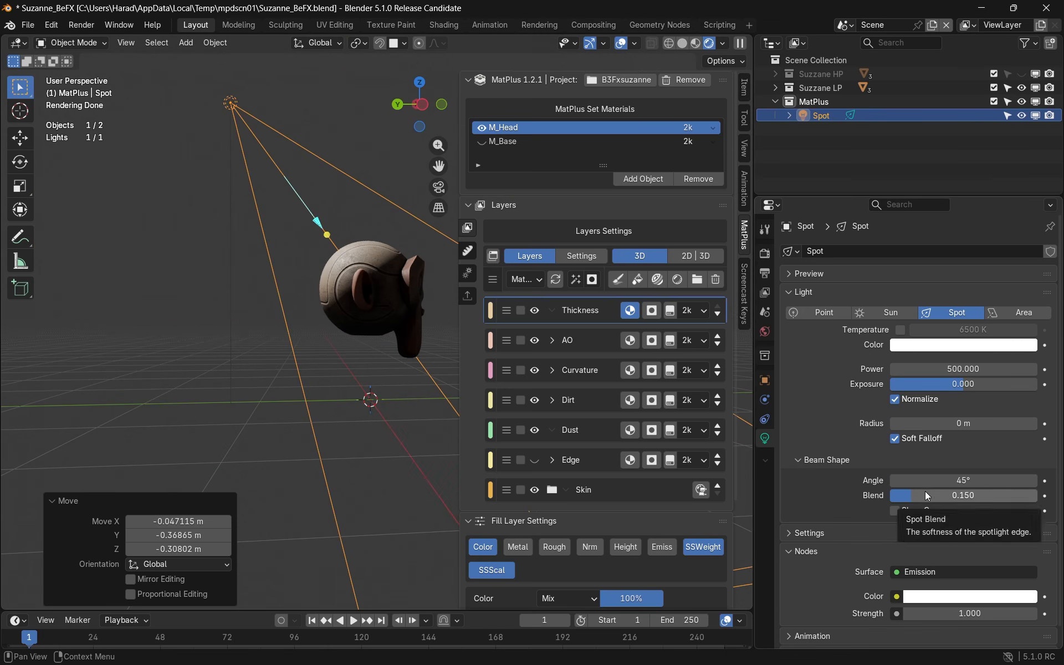
# Set the spot light's radius to 0.78 m and widen its beam angle to 66.1°
pyautogui.moveTo(937, 423); pyautogui.dragTo(965, 423)
pyautogui.moveTo(238, 293); pyautogui.dragTo(277, 295, button='middle')
pyautogui.scroll(3, 494, 259)
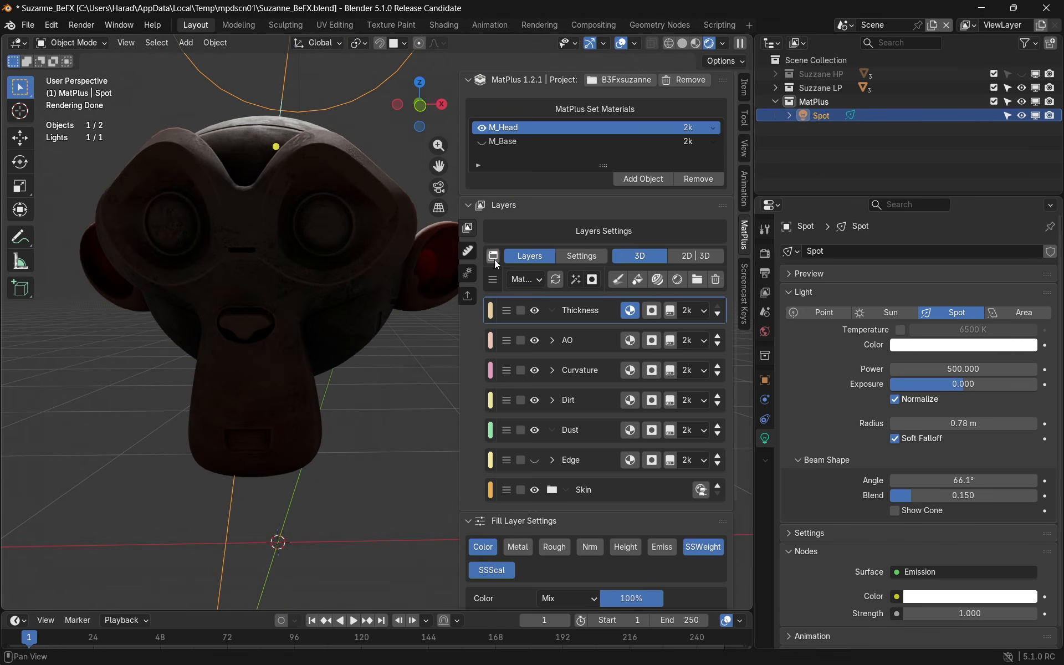
pyautogui.click(766, 79)
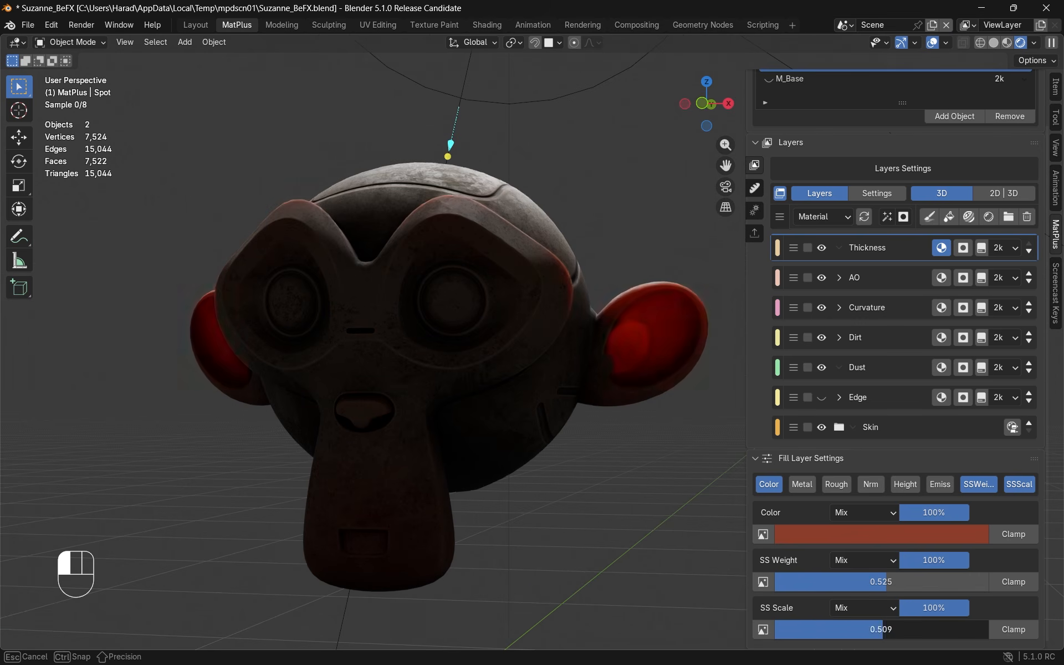
# Reposition the spot light above the head and adjust the viewport's shading options
pyautogui.click(505, 193)
pyautogui.press('g')
pyautogui.click(516, 200)
pyautogui.moveTo(498, 399); pyautogui.dragTo(546, 401, button='middle')
pyautogui.scroll(2, 546, 401)
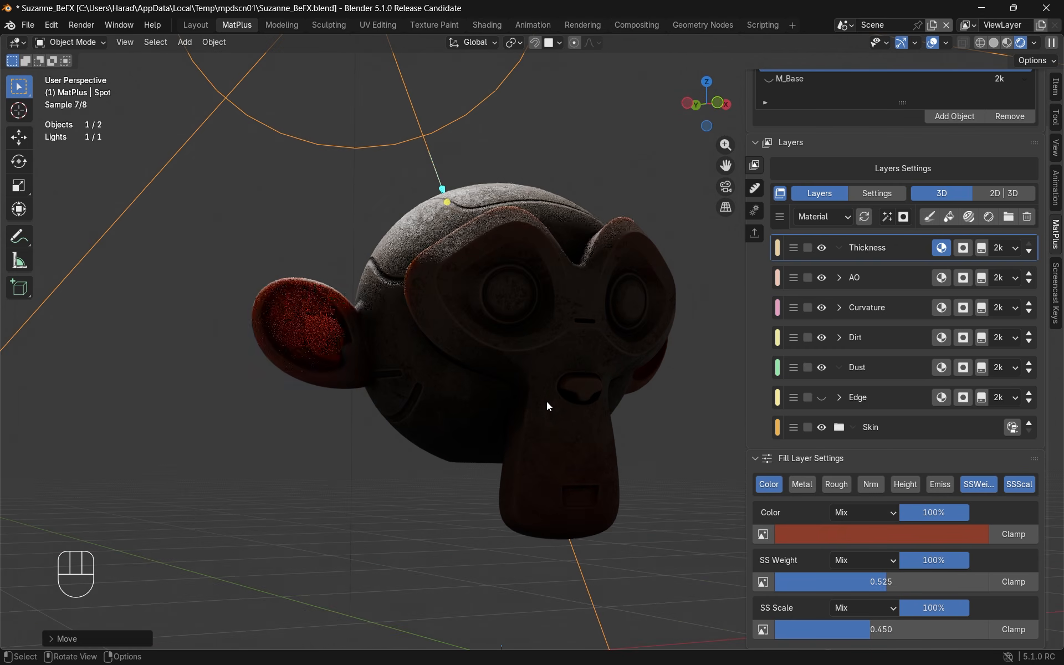
pyautogui.click(1034, 42)
pyautogui.click(892, 167)
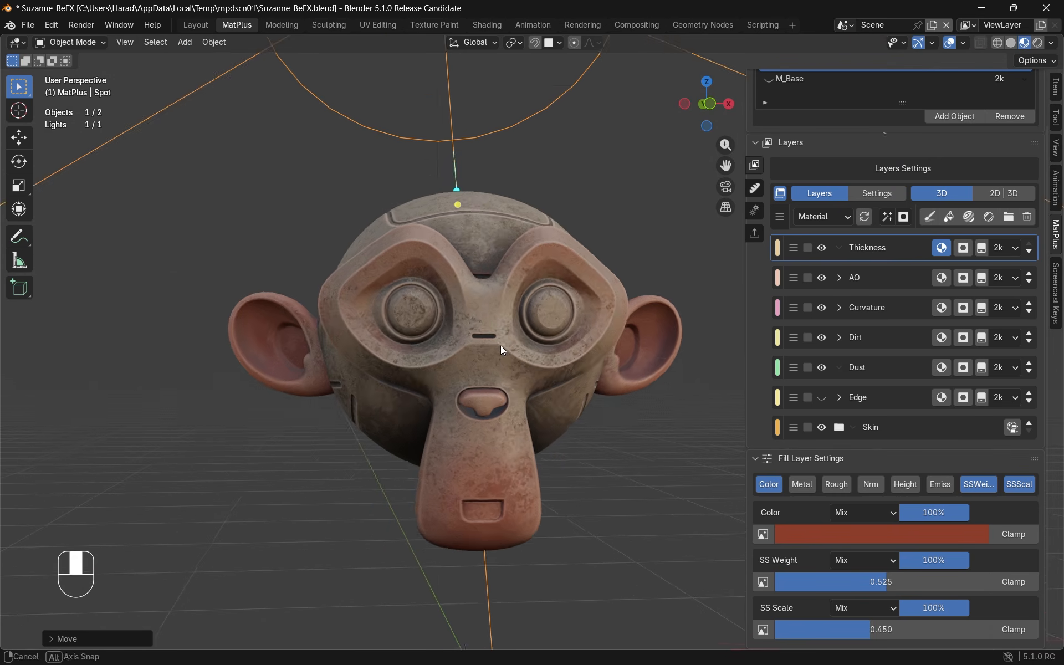
# Rename the Thickness layer Thickness SSS, keeping it at the top of the layer stack
pyautogui.doubleClick(864, 249)
pyautogui.press('Right')
pyautogui.write('SSS')
pyautogui.press('Return')
pyautogui.click(1028, 251)
pyautogui.click(1028, 251)
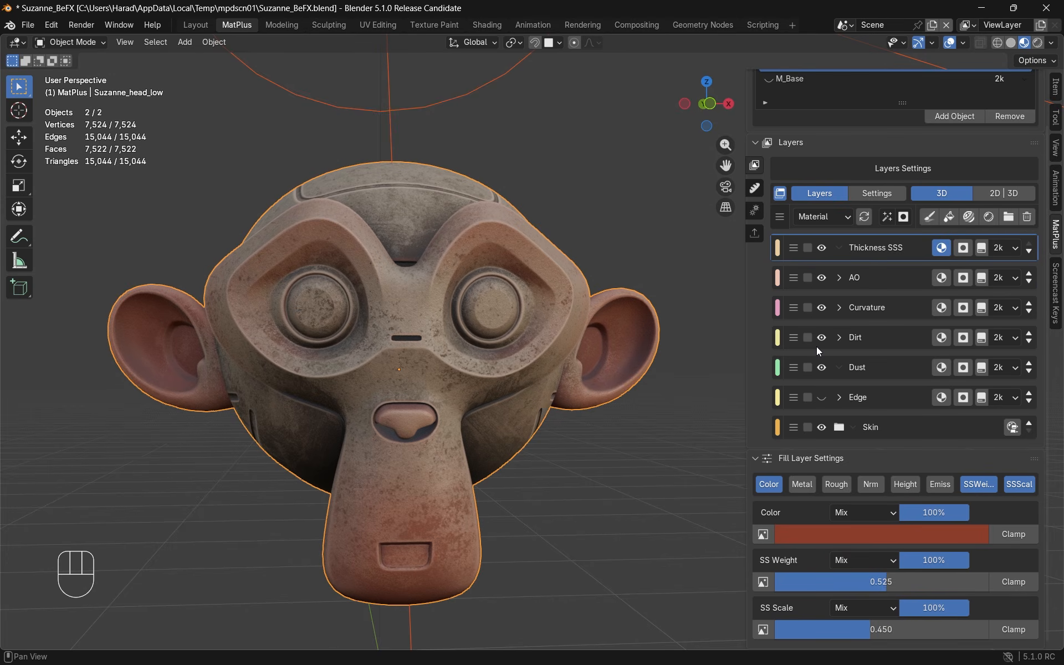
# Add a fill layer with the Light intelligent mask below Thickness SSS and rename it Light
pyautogui.click(948, 217)
pyautogui.click(963, 309)
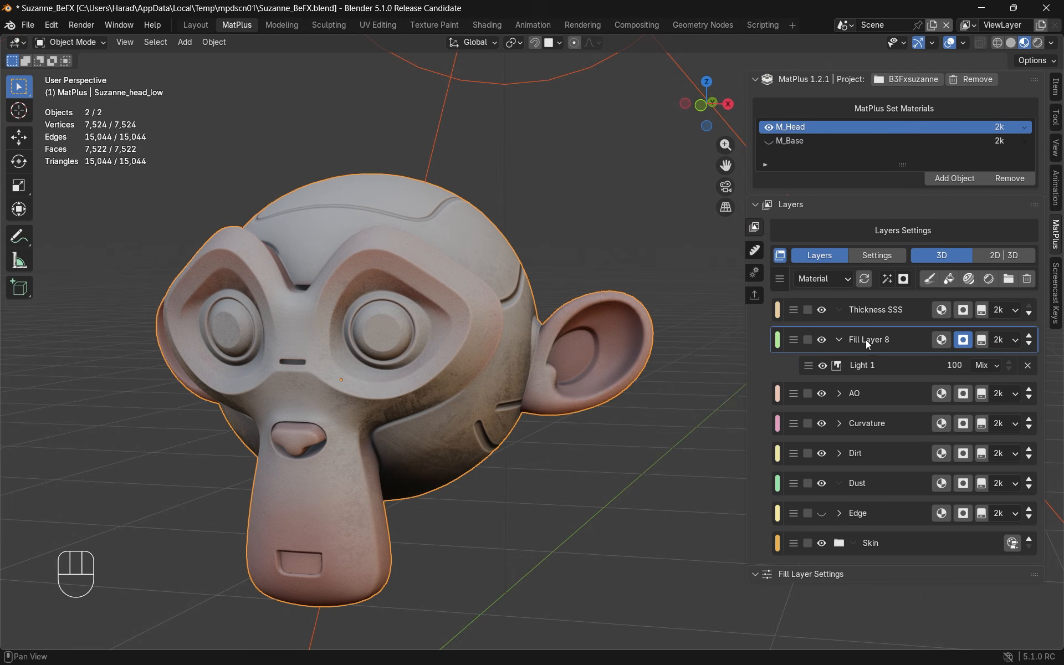
pyautogui.doubleClick(865, 340)
pyautogui.write('Light')
pyautogui.press('Return')
# Tint the Light layer's color a pale bluish lavender and adjust its channel settings
pyautogui.click(941, 339)
pyautogui.click(881, 626)
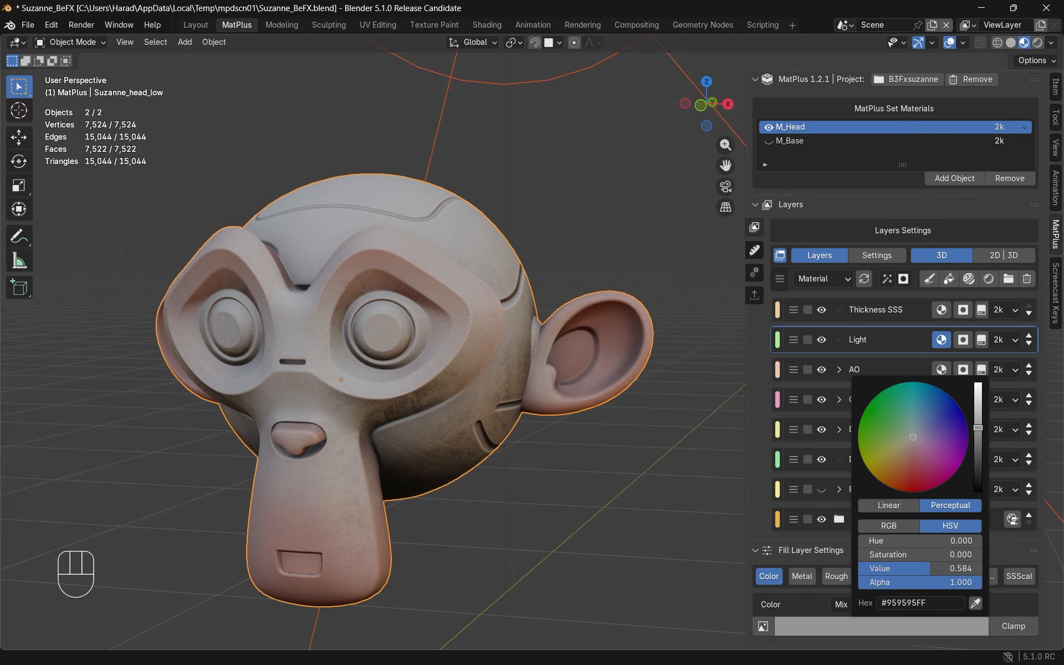
pyautogui.moveTo(912, 436); pyautogui.dragTo(926, 436)
pyautogui.scroll(-2, 873, 587)
pyautogui.click(872, 607)
pyautogui.click(765, 574)
pyautogui.moveTo(881, 629); pyautogui.dragTo(877, 629)
# Select the Light 1 mask, adjust its parameters and lower its opacity
pyautogui.keyDown('alt'); pyautogui.click(940, 296); pyautogui.keyUp('alt')
pyautogui.click(963, 295)
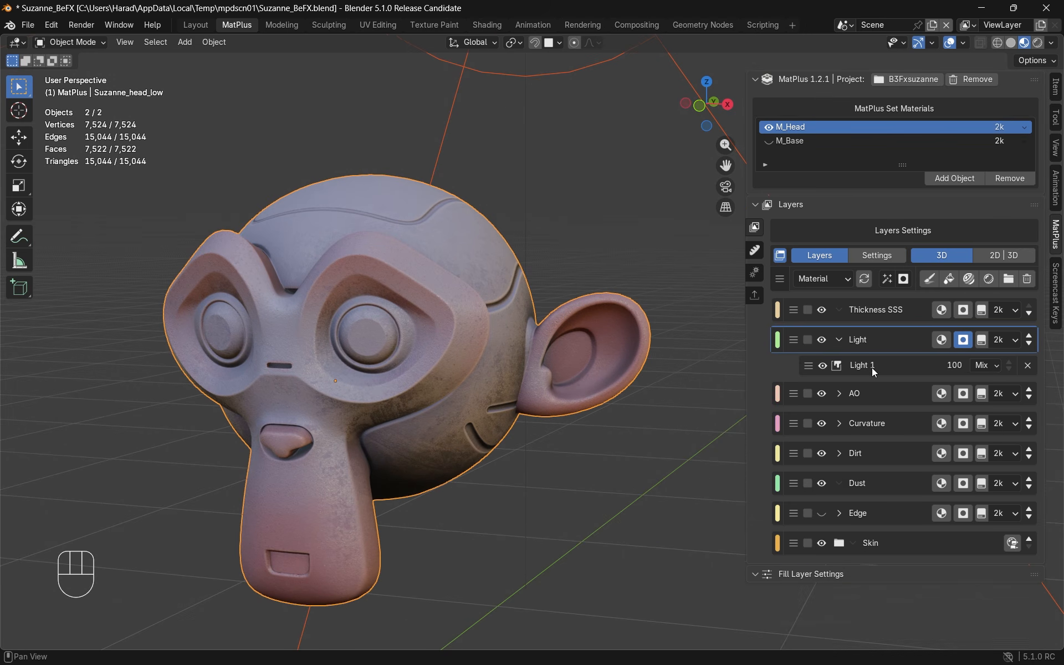
pyautogui.click(872, 368)
pyautogui.scroll(-3, 873, 367)
pyautogui.moveTo(953, 546); pyautogui.dragTo(932, 546)
pyautogui.moveTo(952, 559); pyautogui.dragTo(953, 559)
pyautogui.moveTo(953, 573); pyautogui.dragTo(937, 573)
pyautogui.moveTo(872, 587)
pyautogui.mouseDown()
pyautogui.moveTo(891, 587)
pyautogui.moveTo(880, 611)
pyautogui.moveTo(947, 600)
pyautogui.mouseUp()
pyautogui.moveTo(954, 285); pyautogui.dragTo(928, 285)
# Collapse the Light layer and move it down the stack to between Dirt and Dust
pyautogui.click(1028, 263)
pyautogui.moveTo(555, 394); pyautogui.dragTo(582, 391, button='middle')
pyautogui.click(838, 290)
pyautogui.click(1029, 317)
pyautogui.click(1029, 346)
pyautogui.moveTo(526, 365); pyautogui.dragTo(502, 356, button='middle')
pyautogui.click(941, 253)
pyautogui.click(949, 222)
pyautogui.click(963, 253)
pyautogui.click(896, 605)
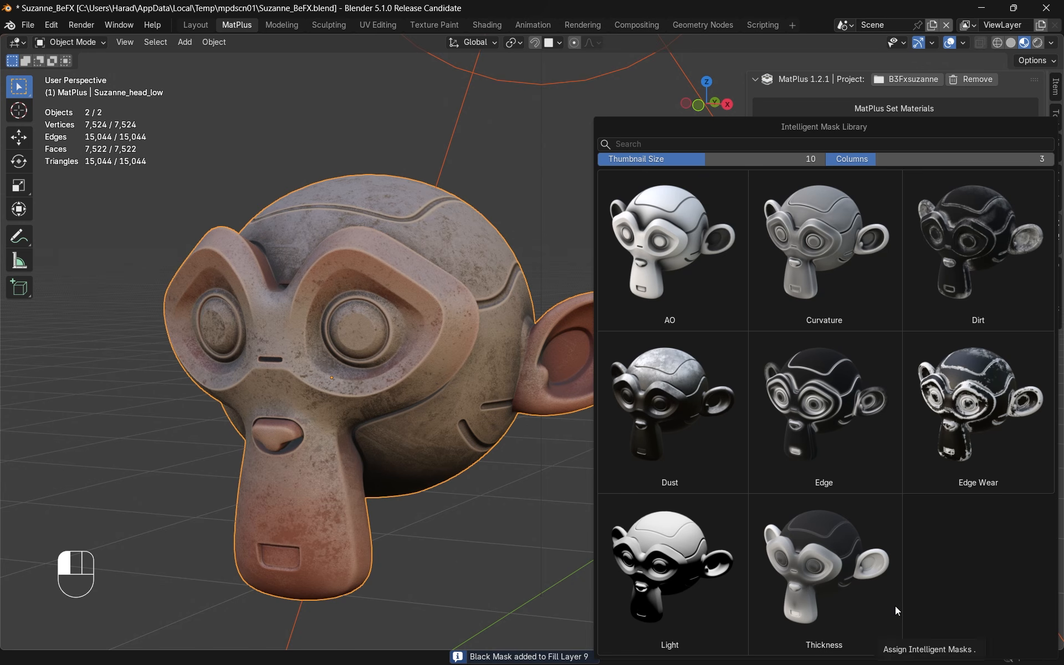
pyautogui.press('Escape')
pyautogui.click(1025, 280)
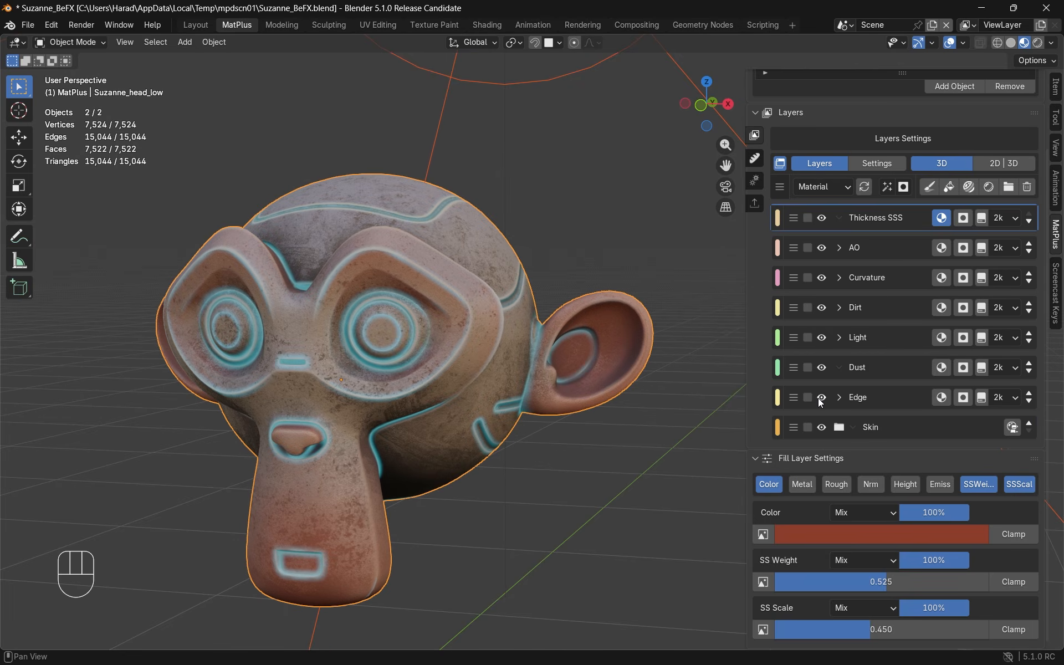
# Move the Edge layer to the top of the stack and disable its color channel, leaving only emission
pyautogui.click(940, 397)
pyautogui.hotkey('alt', 'Up')
pyautogui.hotkey('alt', 'Up')
pyautogui.hotkey('alt', 'Up')
pyautogui.hotkey('alt', 'Up')
pyautogui.hotkey('alt', 'Up')
pyautogui.hotkey('alt', 'Up')
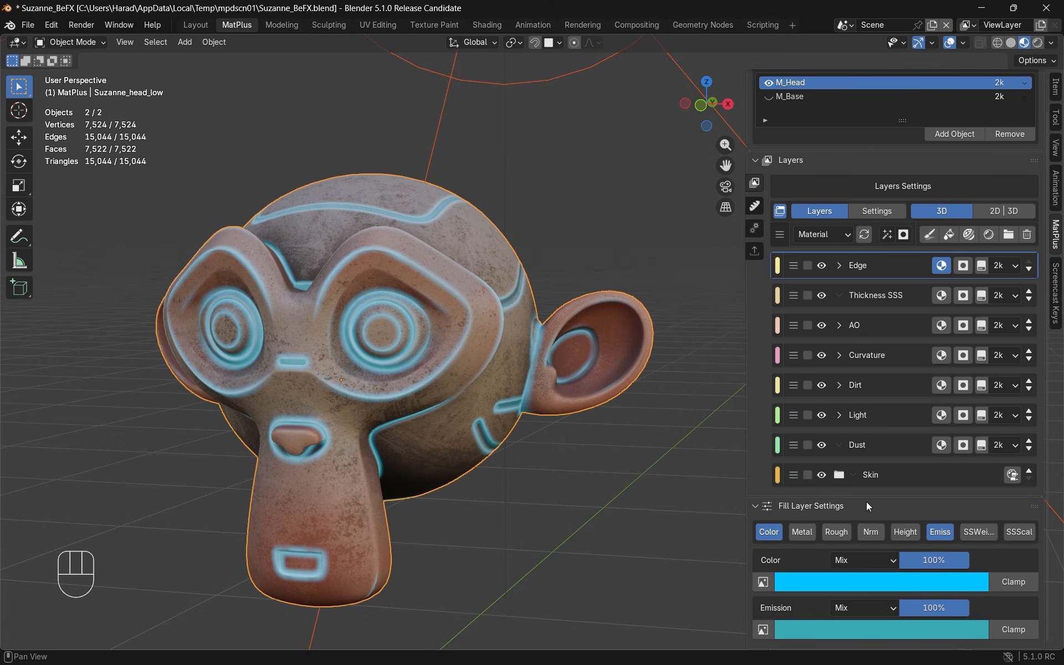
pyautogui.click(768, 532)
# Add another light to the scene around Suzanne's head
pyautogui.scroll(-4, 393, 347)
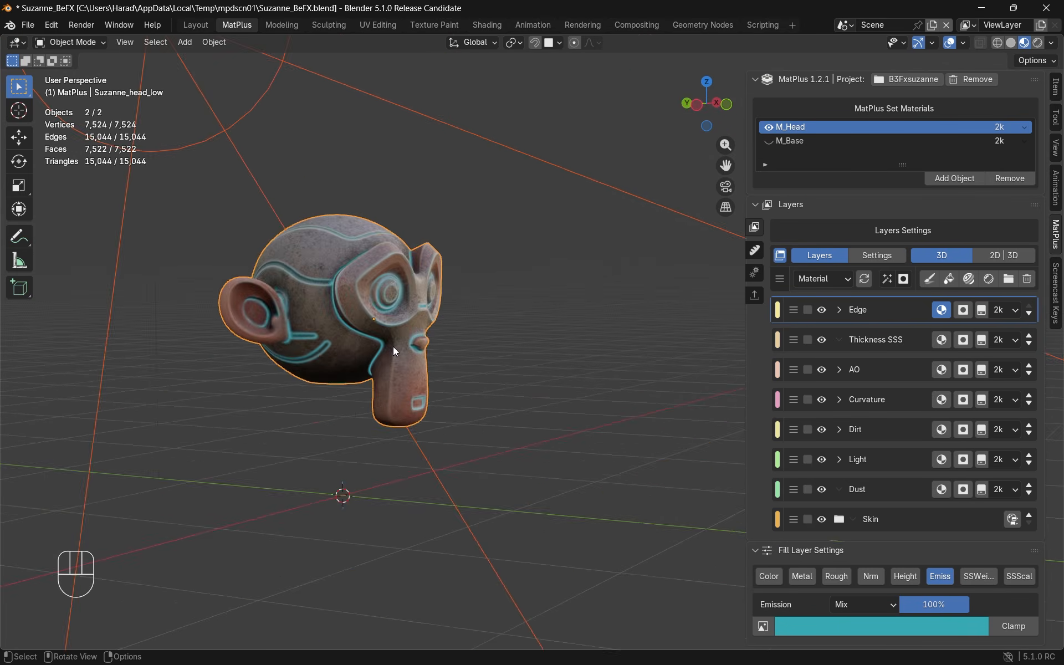
pyautogui.moveTo(394, 347); pyautogui.dragTo(413, 454, button='middle')
pyautogui.hotkey('shift', 'a')
pyautogui.click(487, 466)
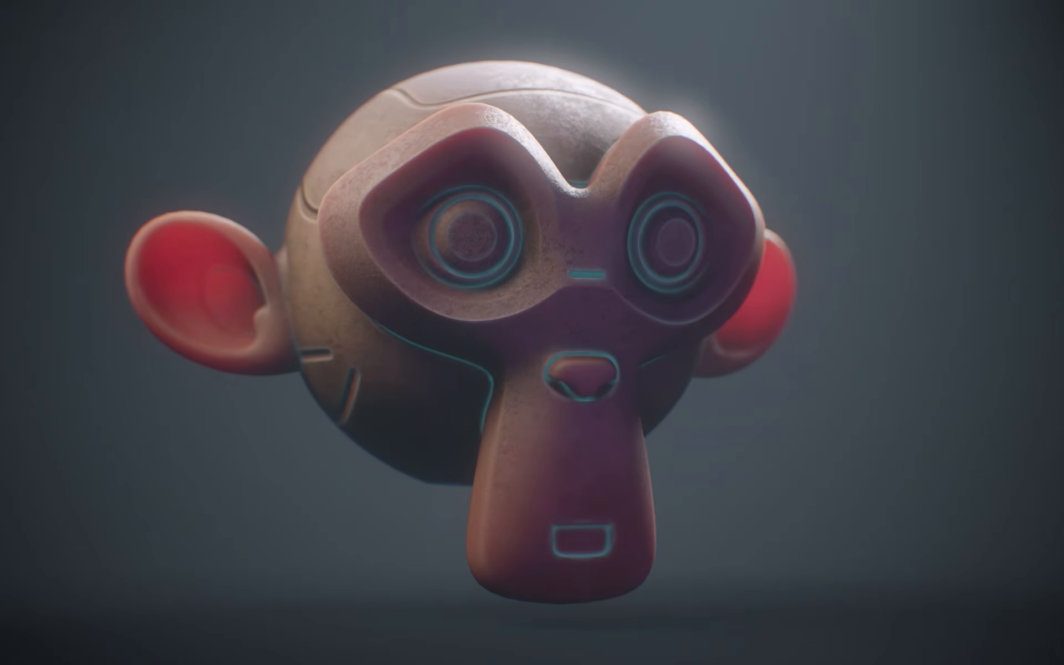